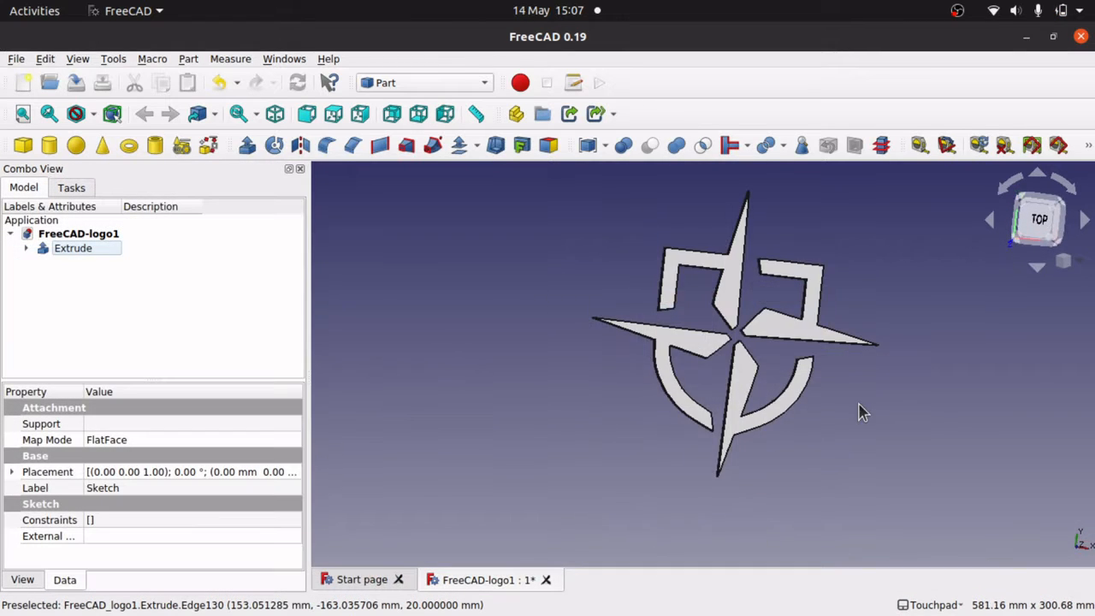
pyautogui.keyDown('shift'); pyautogui.moveTo(858, 405); pyautogui.dragTo(877, 332); pyautogui.keyUp('shift')
pyautogui.keyDown('shift'); pyautogui.moveTo(639, 411); pyautogui.dragTo(792, 412); pyautogui.keyUp('shift')
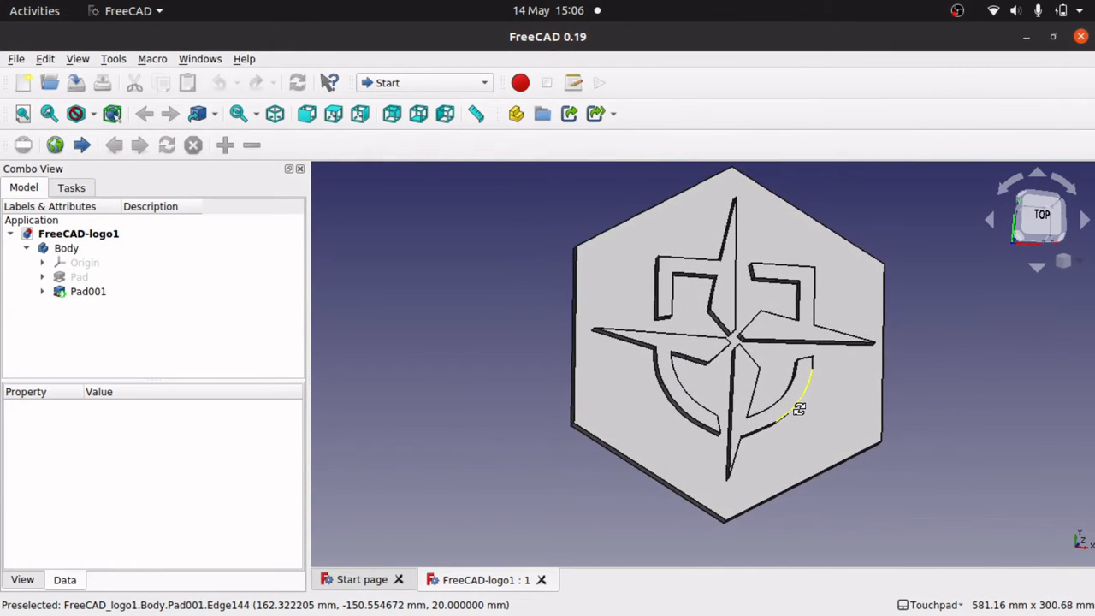
pyautogui.keyDown('shift'); pyautogui.moveTo(763, 368); pyautogui.dragTo(800, 378); pyautogui.keyUp('shift')
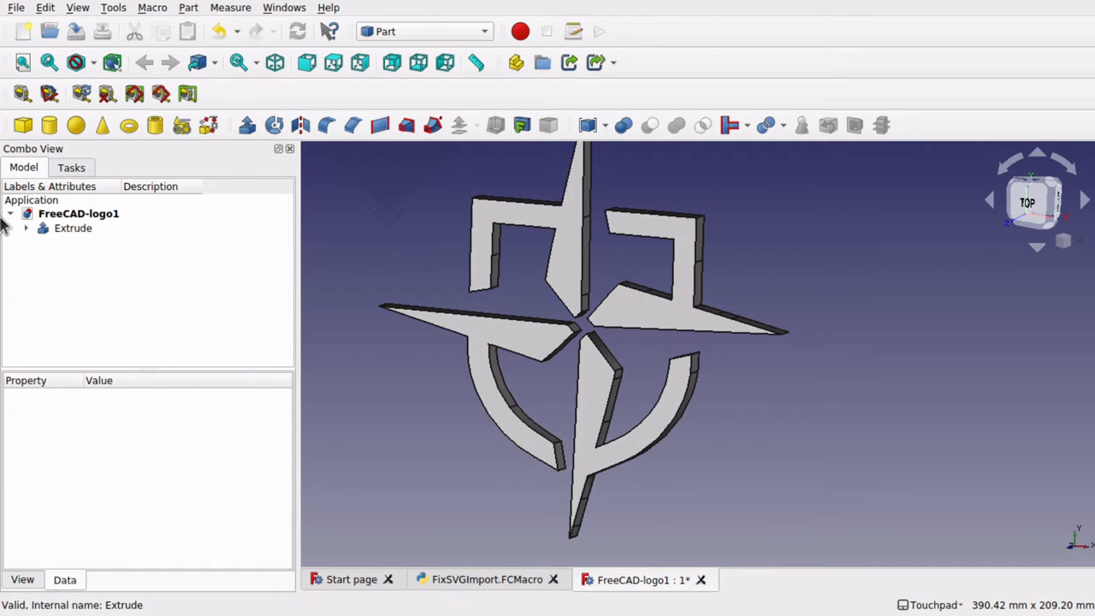
# Step: Open the sketch beneath the logo extrusion, inspect its geometry and constraints, and close it
pyautogui.click(26, 228)
pyautogui.click(75, 245)
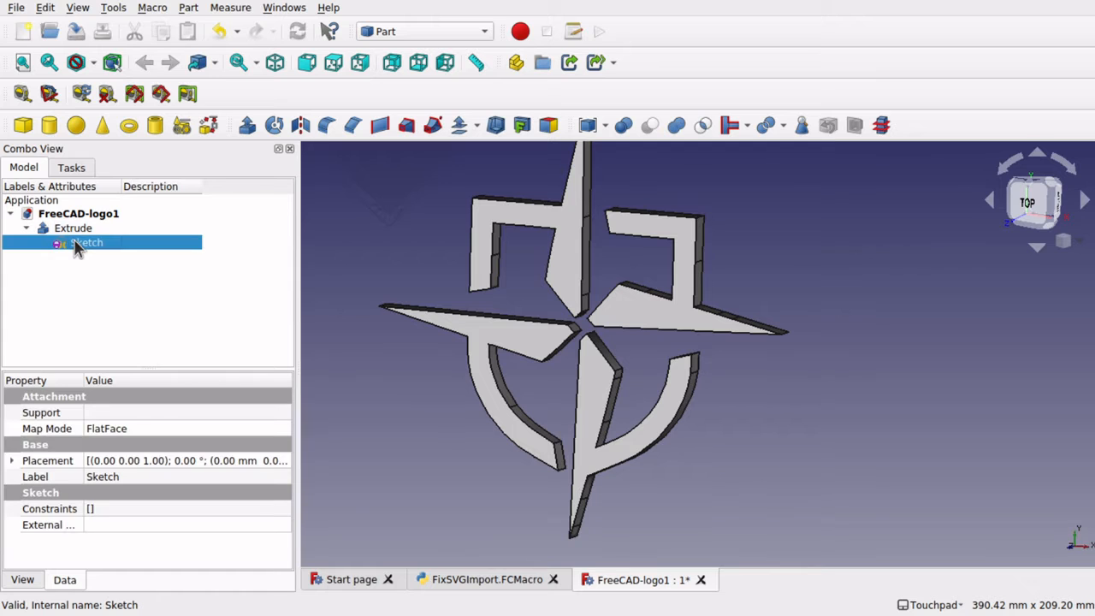
pyautogui.doubleClick(75, 244)
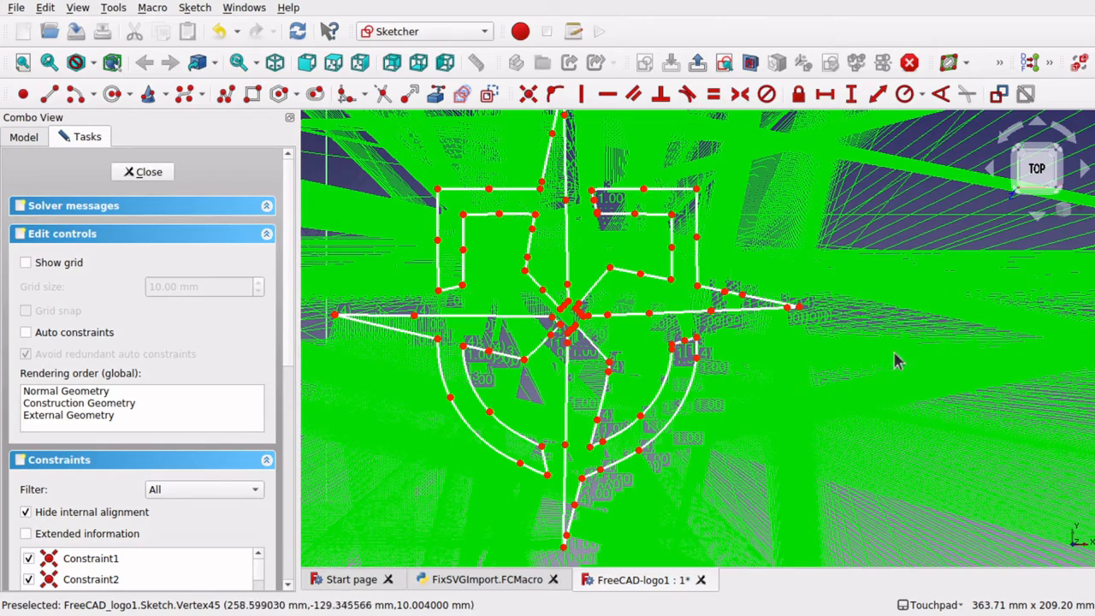
pyautogui.moveTo(894, 360)
pyautogui.keyDown('alt'); pyautogui.mouseDown()
pyautogui.moveTo(749, 405)
pyautogui.moveTo(665, 388)
pyautogui.moveTo(809, 364)
pyautogui.moveTo(753, 366)
pyautogui.mouseUp(); pyautogui.keyUp('alt')
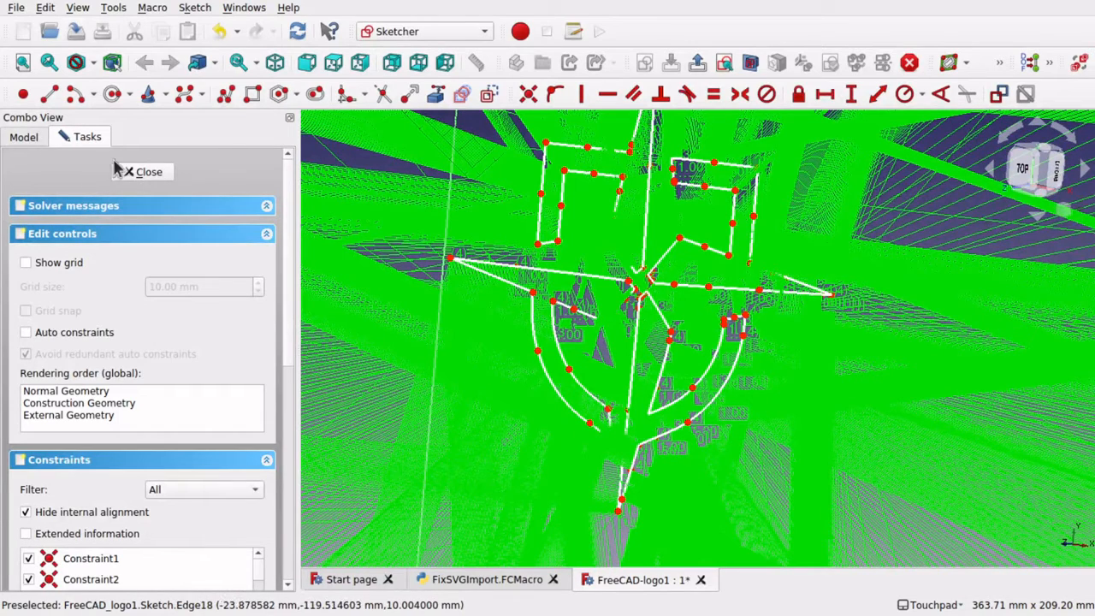
pyautogui.click(142, 171)
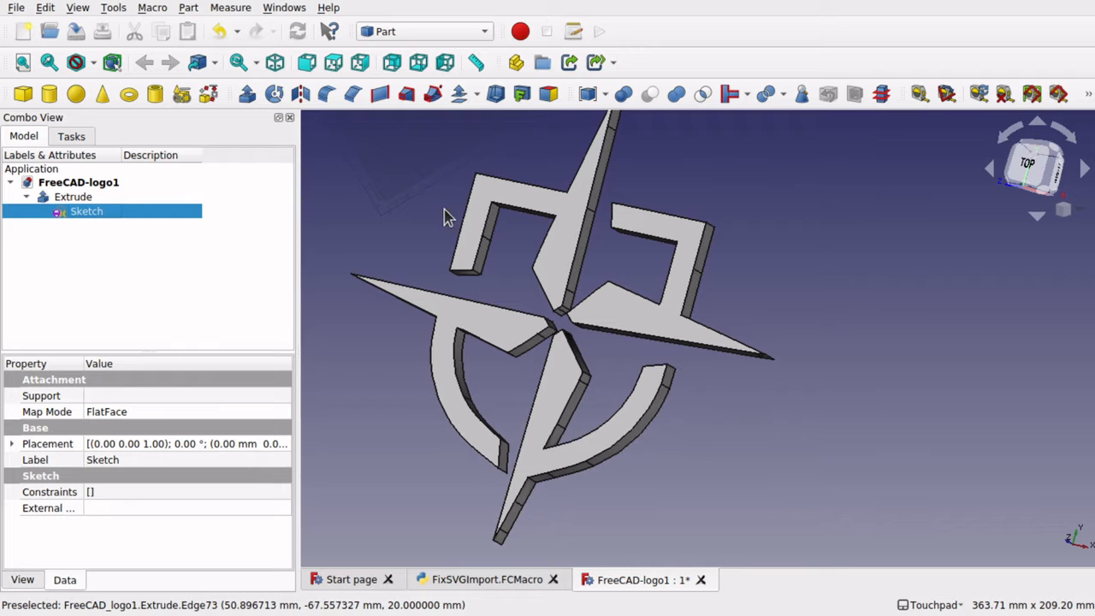
# Step: Try to chamfer the top-face edges of the upper-left logo piece, selecting by face, with a constant length of 1.7 mm
pyautogui.click(560, 214)
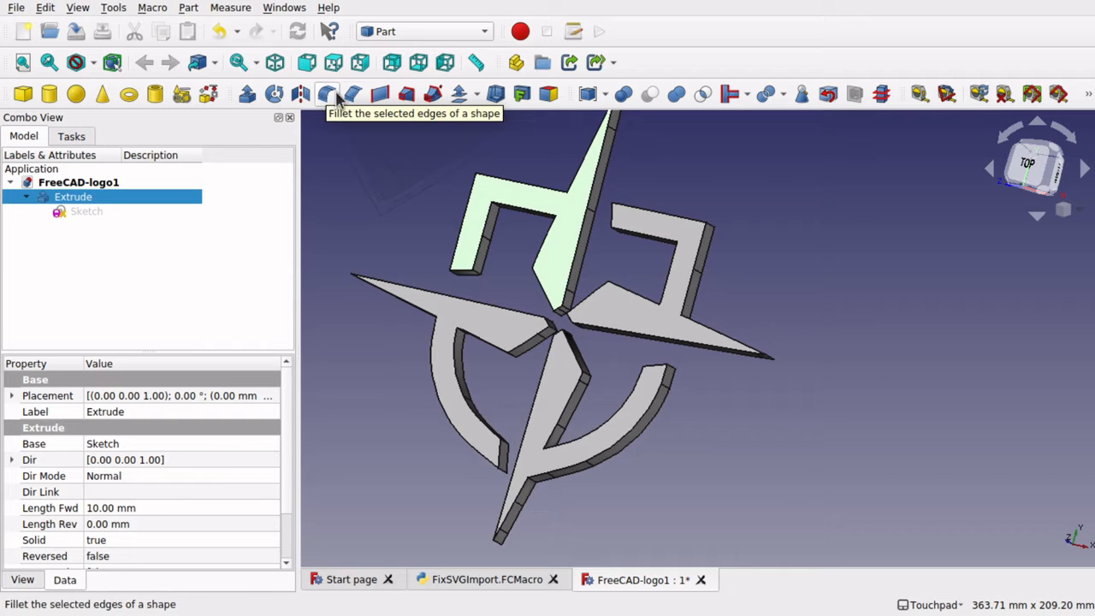
pyautogui.click(353, 94)
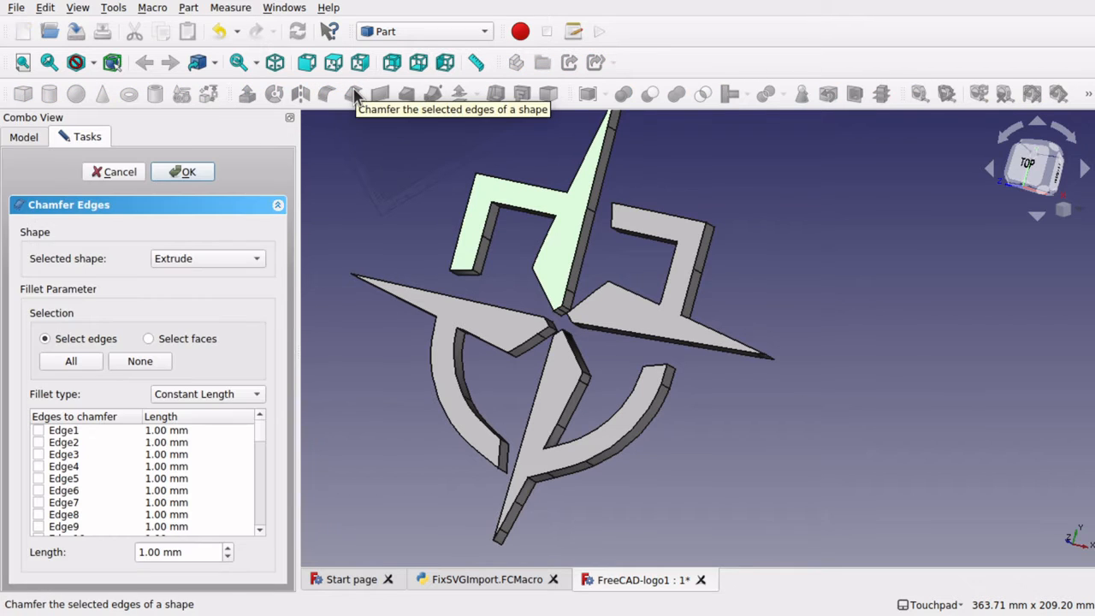
pyautogui.click(151, 339)
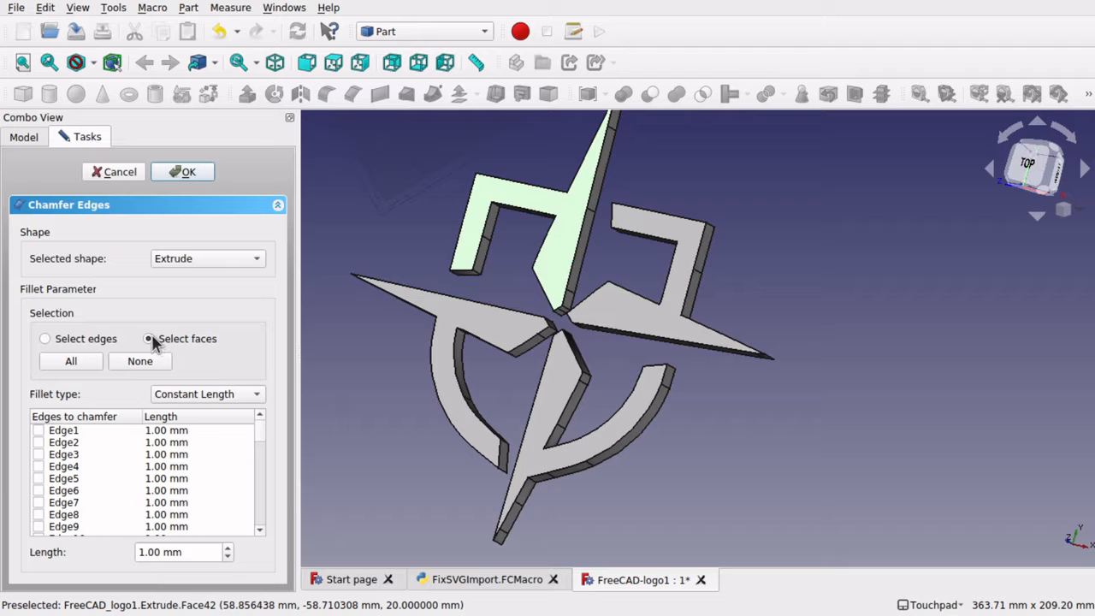
pyautogui.click(574, 239)
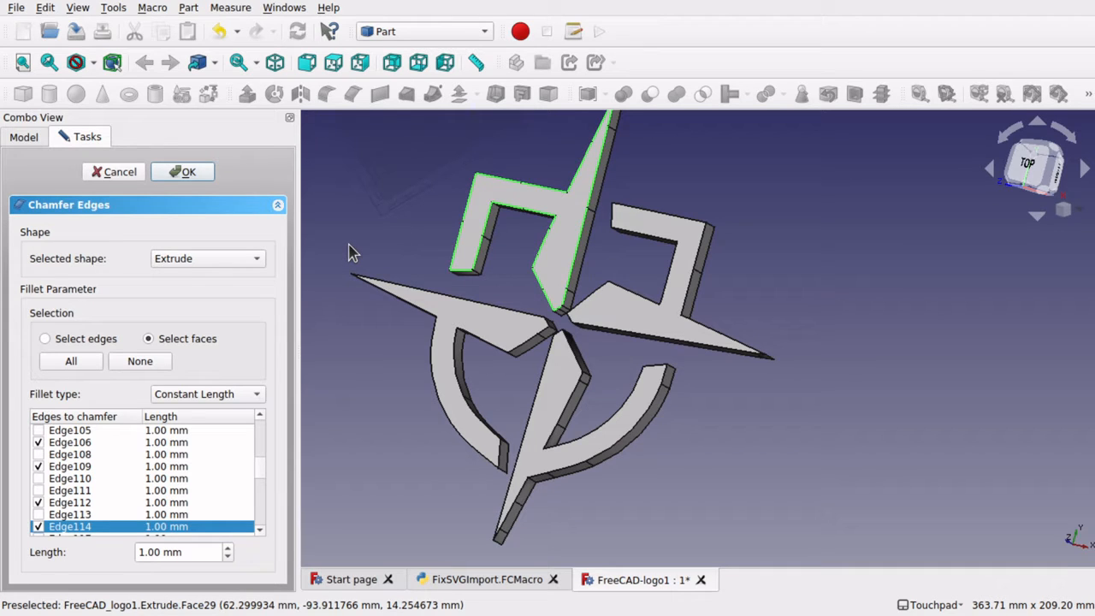
pyautogui.click(227, 548)
pyautogui.click(228, 548)
pyautogui.click(227, 549)
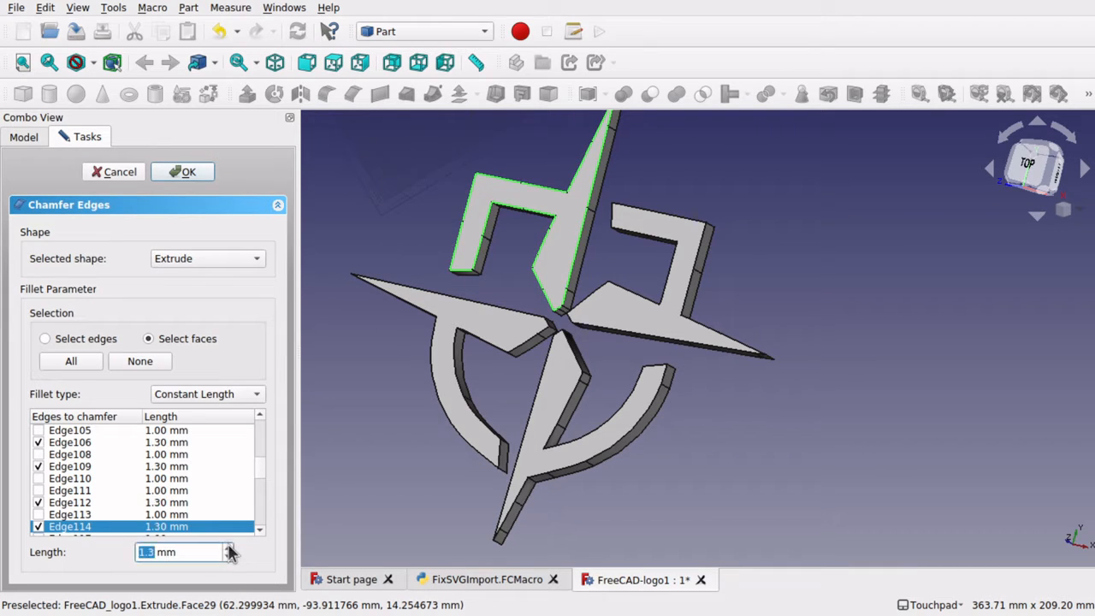
pyautogui.click(227, 549)
pyautogui.click(227, 548)
pyautogui.click(227, 548)
pyautogui.click(228, 548)
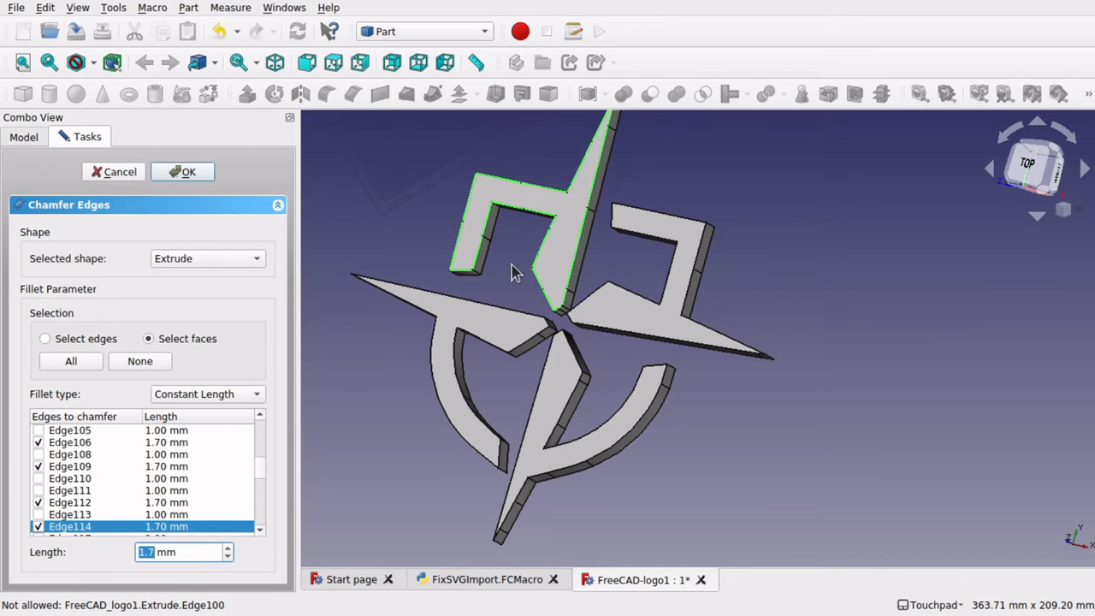
pyautogui.click(182, 171)
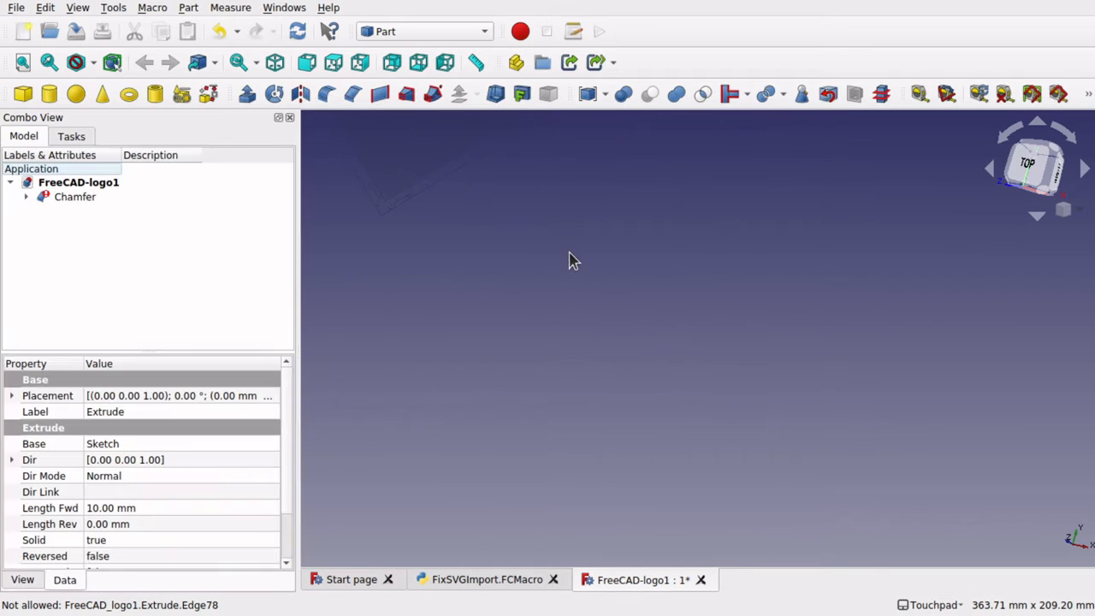
# Step: Undo the chamfer on the extruded logo
pyautogui.moveTo(142, 194)
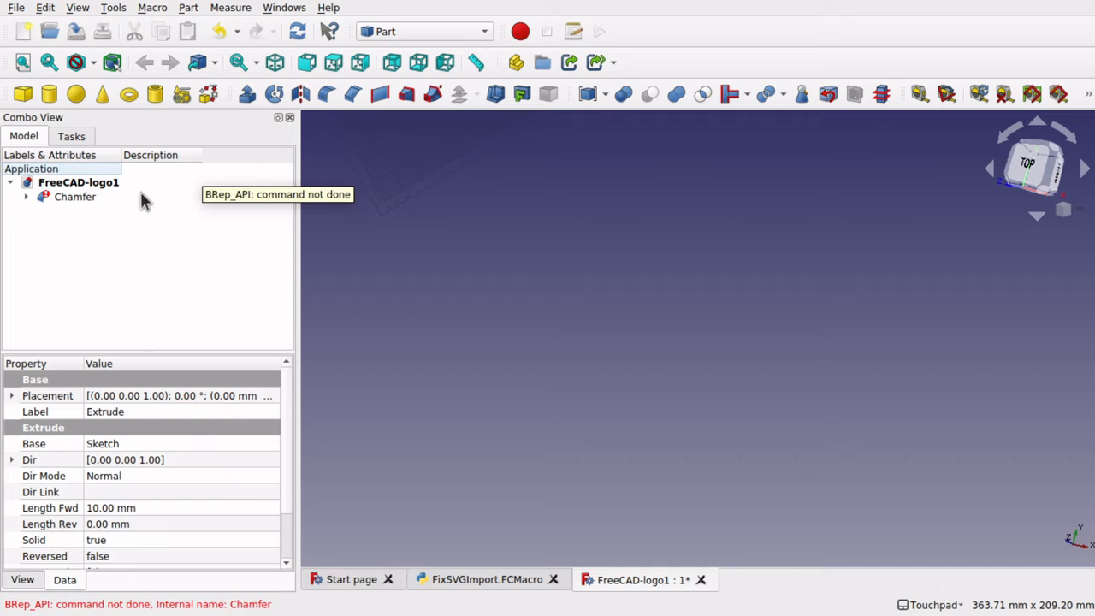
pyautogui.hotkey('ctrl', 'z')
pyautogui.click(157, 195)
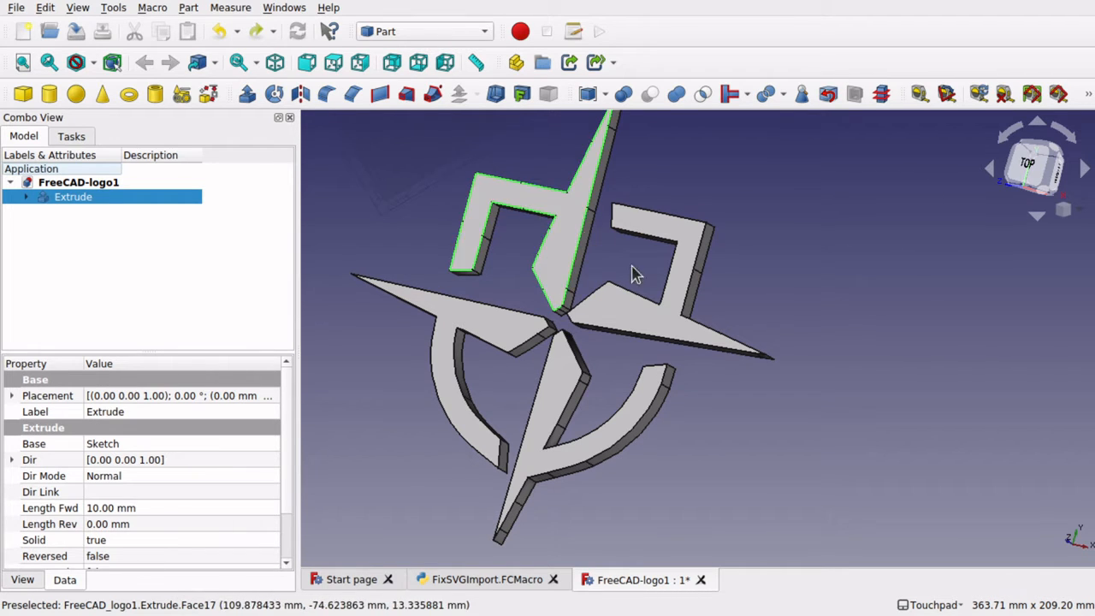
# Step: Inspect the side faces of the extruded logo from several angles and return to the top view
pyautogui.moveTo(583, 269)
pyautogui.keyDown('alt'); pyautogui.mouseDown()
pyautogui.moveTo(523, 261)
pyautogui.moveTo(509, 226)
pyautogui.moveTo(561, 216)
pyautogui.moveTo(586, 183)
pyautogui.moveTo(564, 342)
pyautogui.mouseUp(); pyautogui.keyUp('alt')
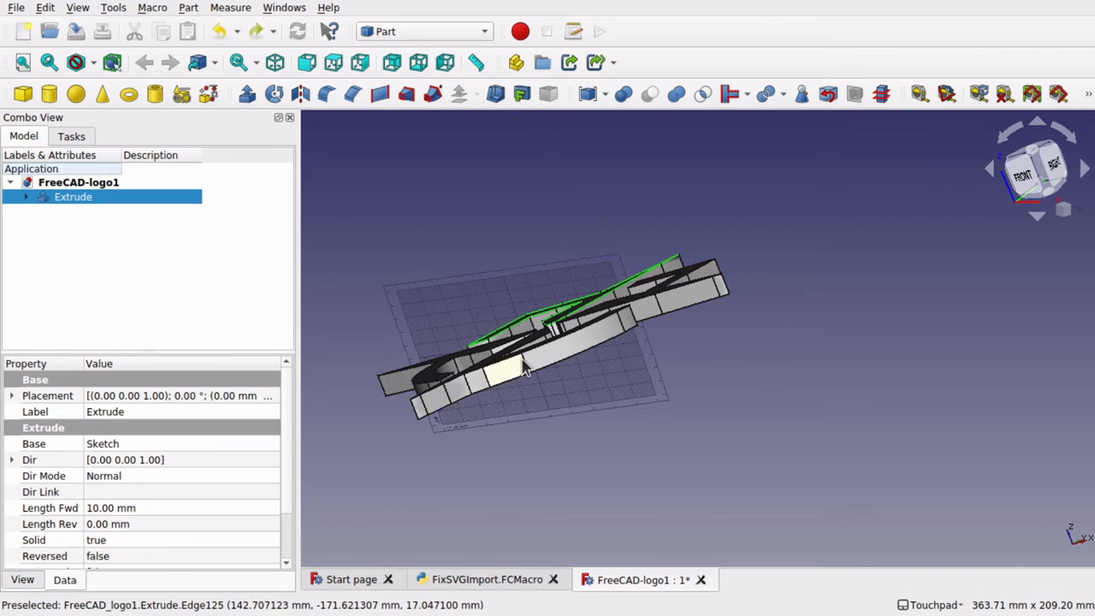
pyautogui.keyDown('alt'); pyautogui.moveTo(422, 412); pyautogui.dragTo(569, 380); pyautogui.keyUp('alt')
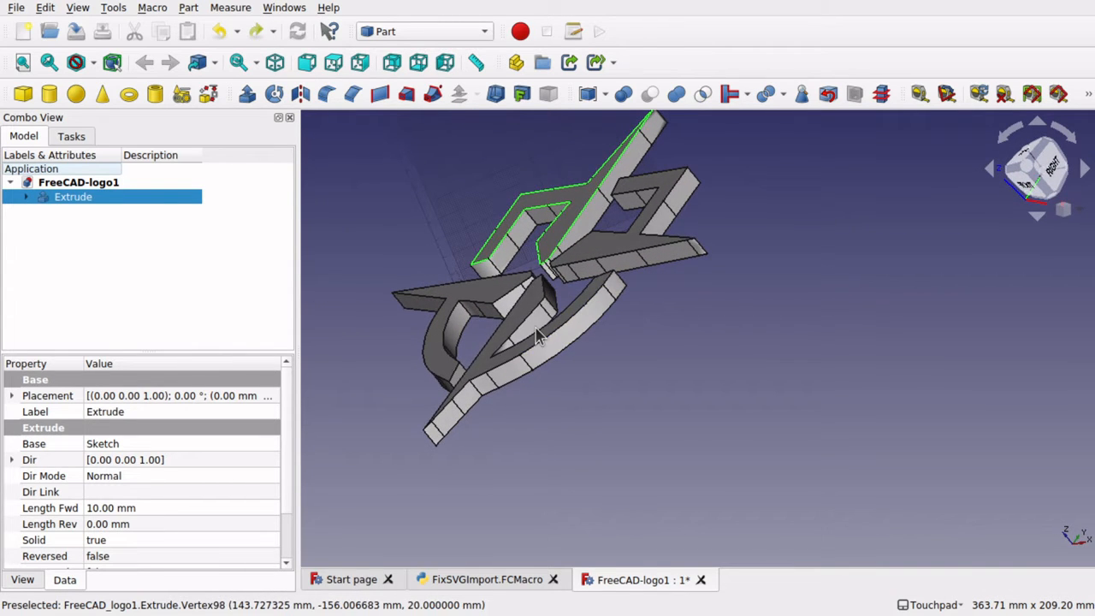
pyautogui.click(589, 362)
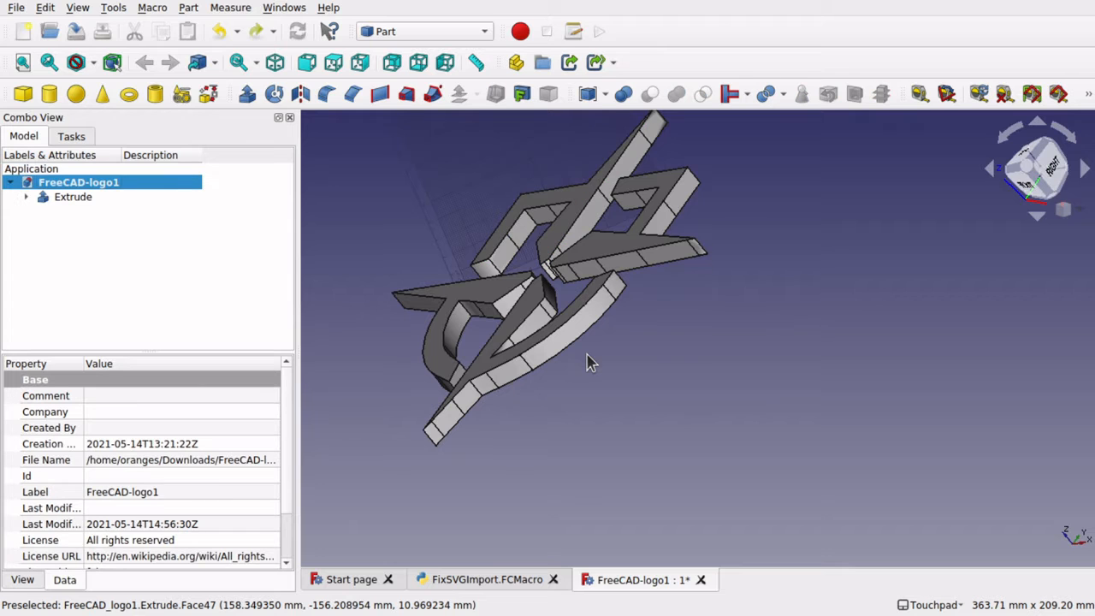
pyautogui.press('Down')
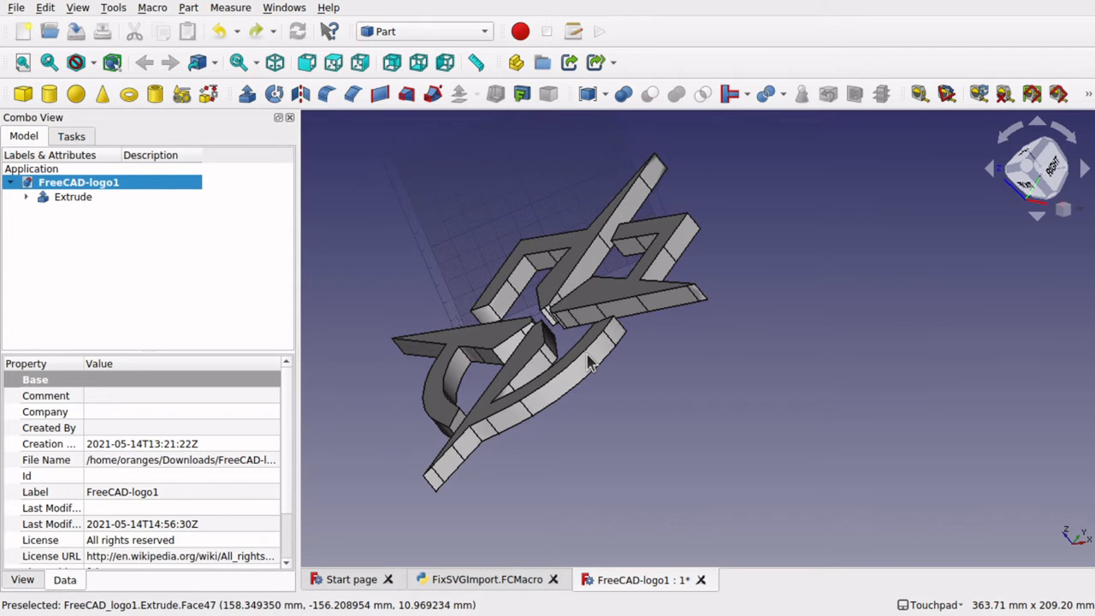
pyautogui.keyDown('alt'); pyautogui.moveTo(588, 362); pyautogui.dragTo(550, 330); pyautogui.keyUp('alt')
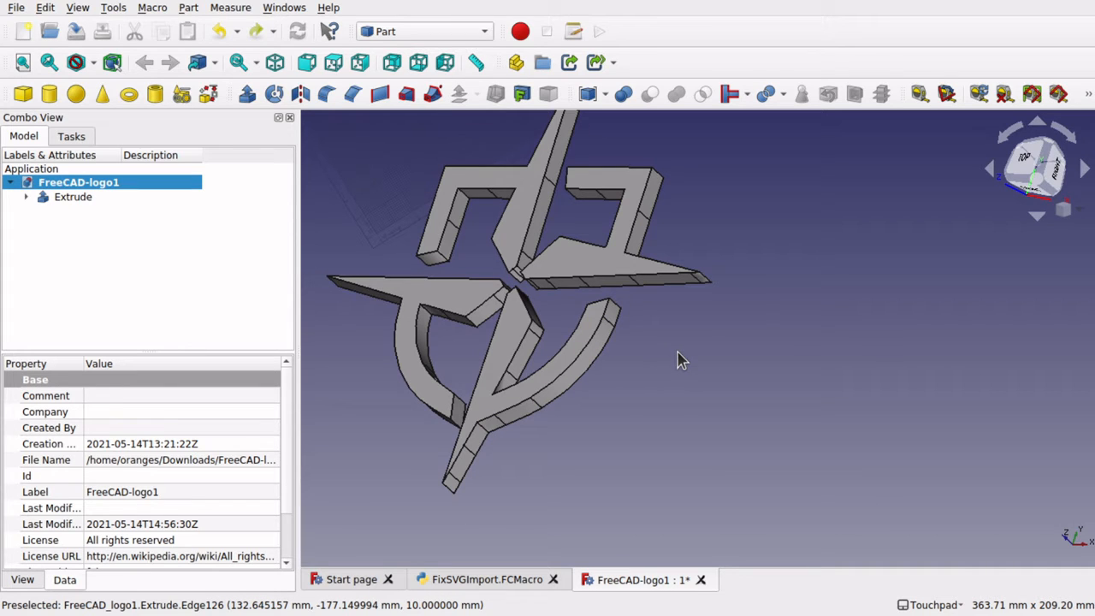
pyautogui.press('2')
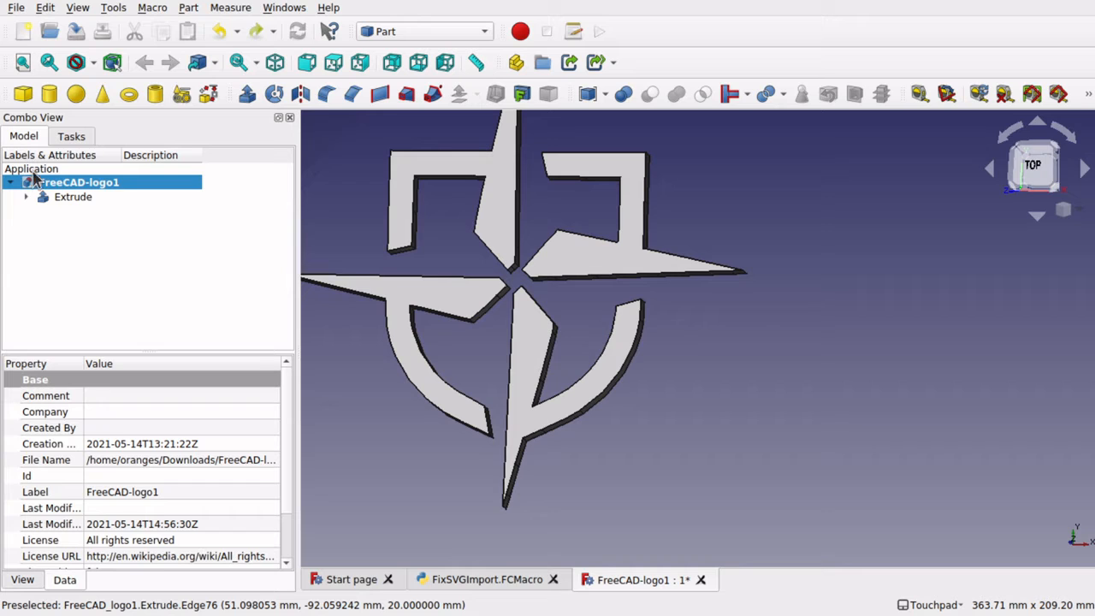
# Step: Delete the logo's Extrude feature and make its underlying sketch visible
pyautogui.click(25, 197)
pyautogui.click(76, 212)
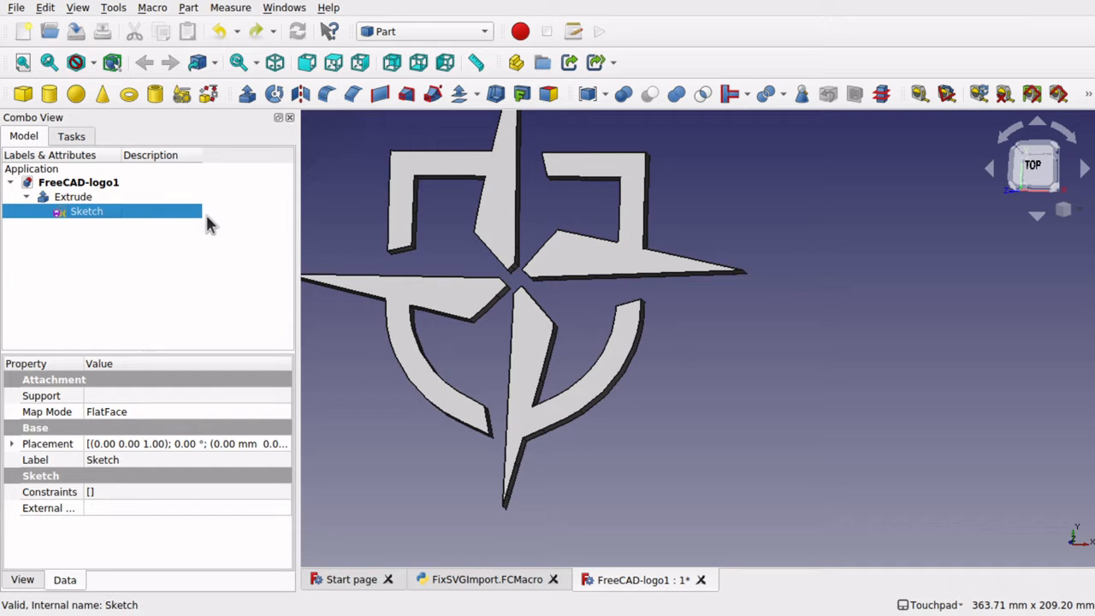
pyautogui.click(80, 199)
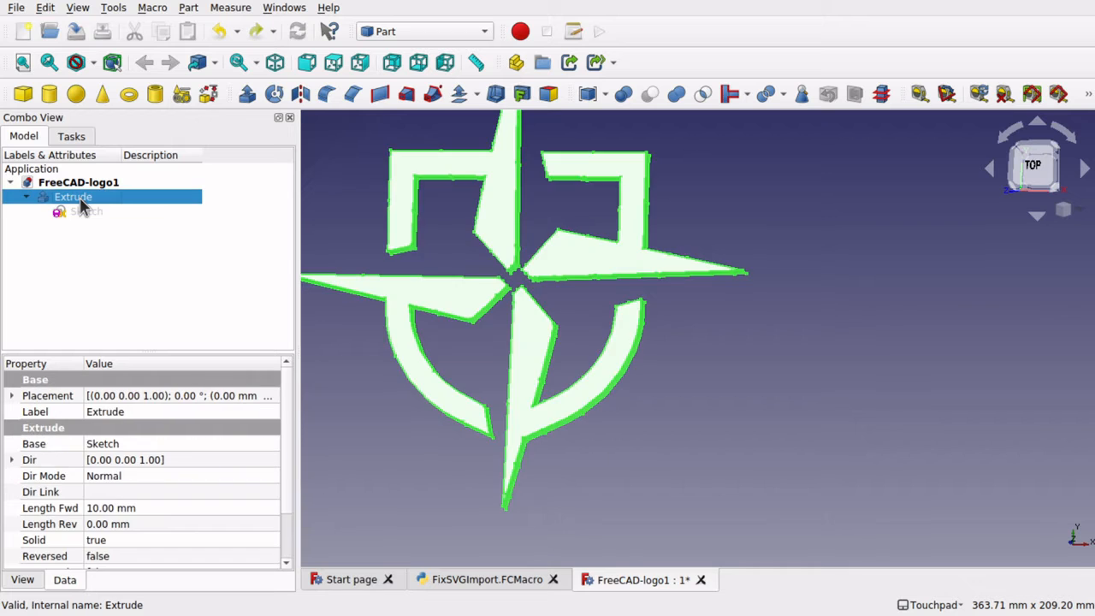
pyautogui.press('Delete')
pyautogui.click(66, 199)
pyautogui.press('space')
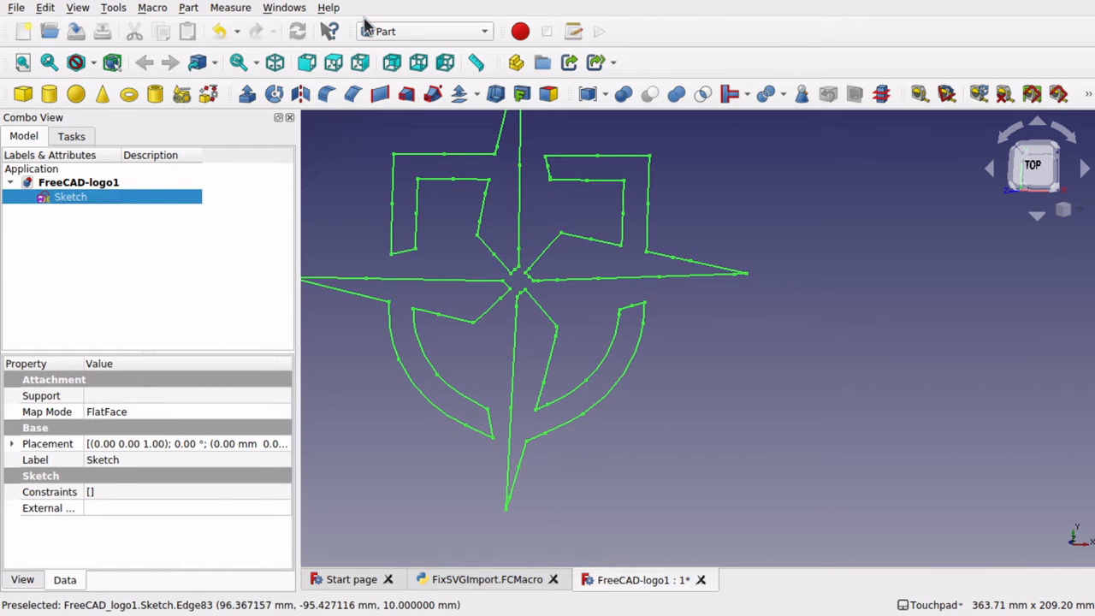
# Step: Review the imported logo sketch's constraints in edit mode and leave the sketch
pyautogui.doubleClick(81, 204)
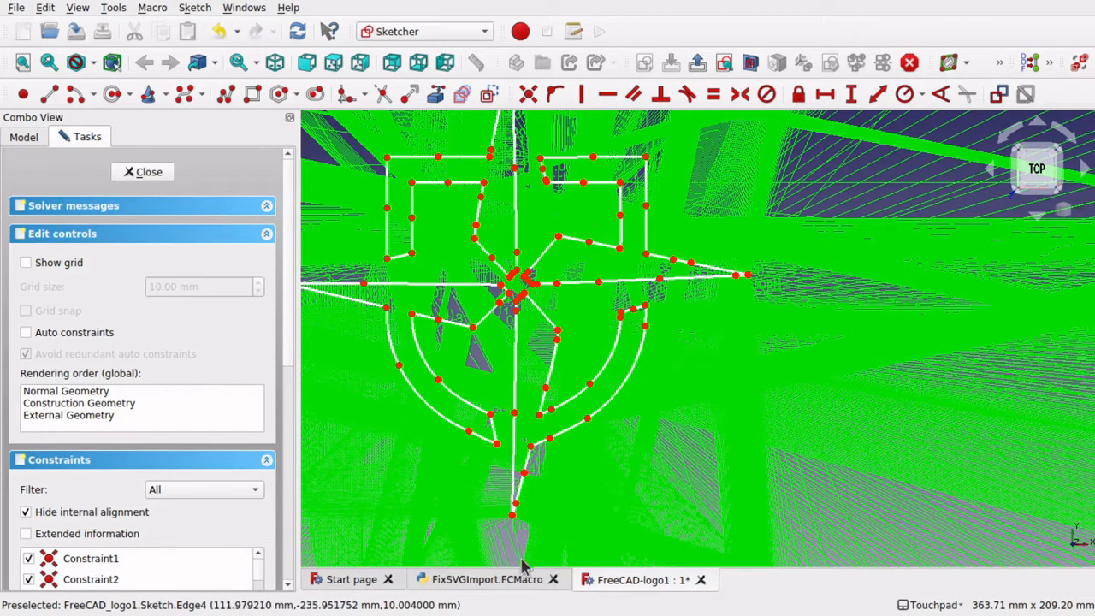
pyautogui.click(141, 172)
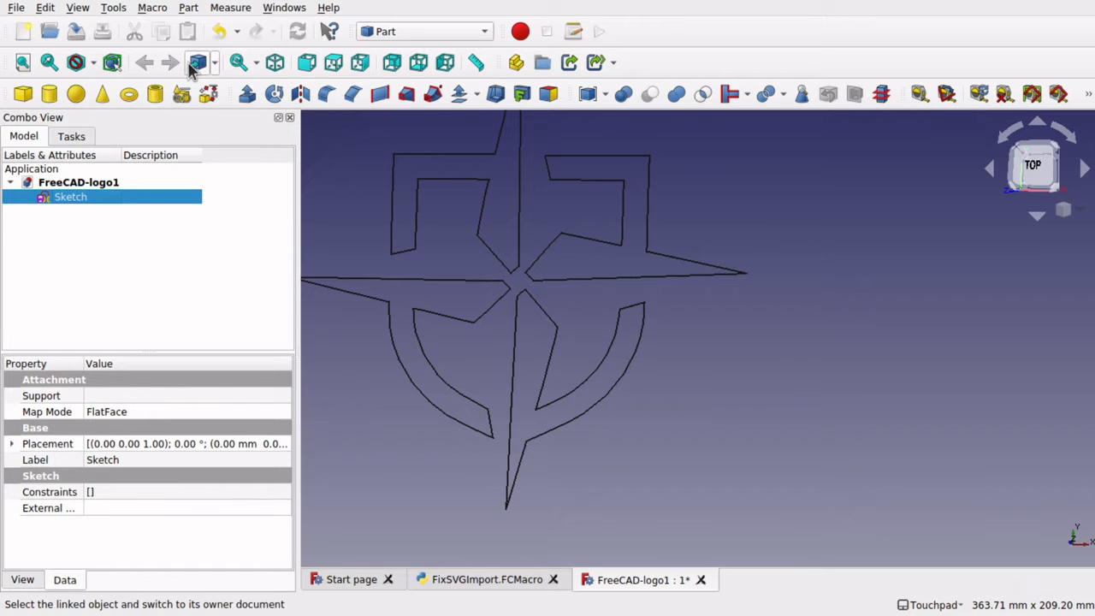
# Step: Switch to the Sketcher workbench and create a new sketch attached to the existing logo sketch with the ObjectXY method
pyautogui.click(404, 32)
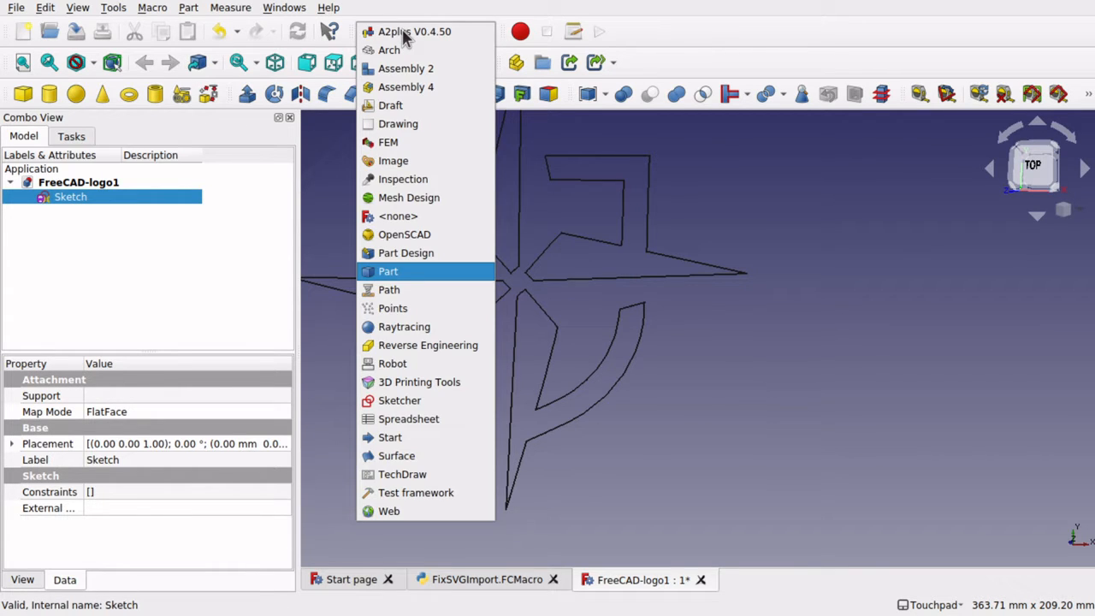
pyautogui.click(425, 400)
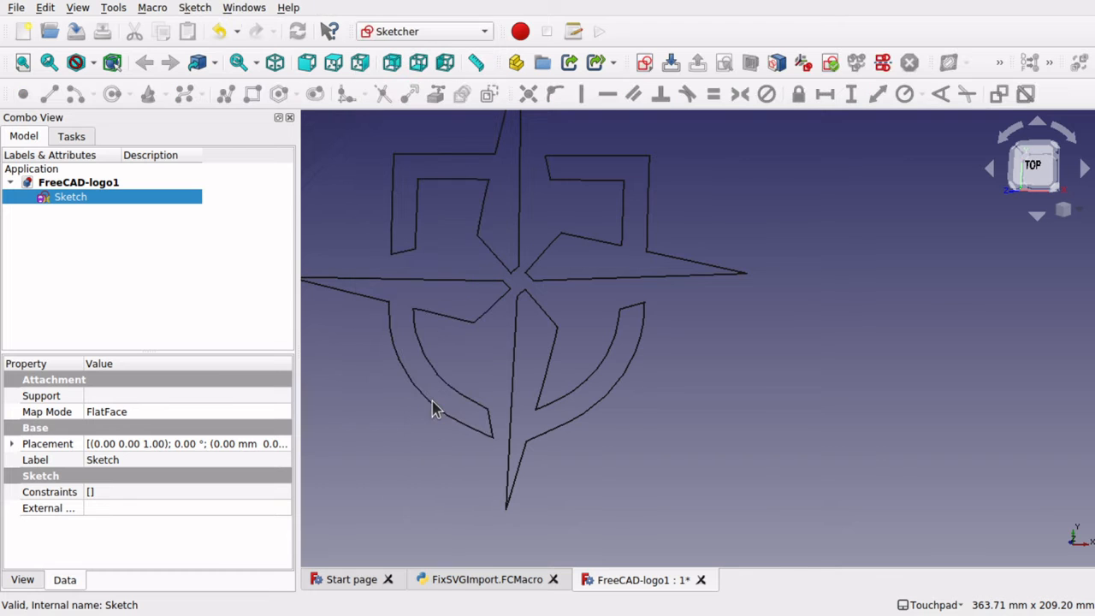
pyautogui.click(644, 64)
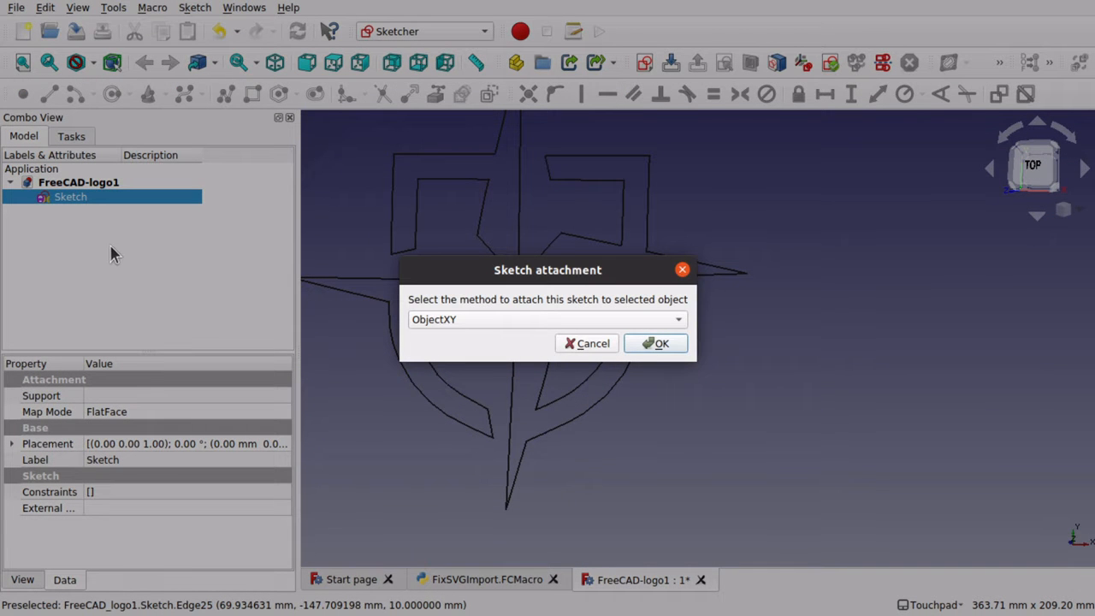
pyautogui.click(655, 343)
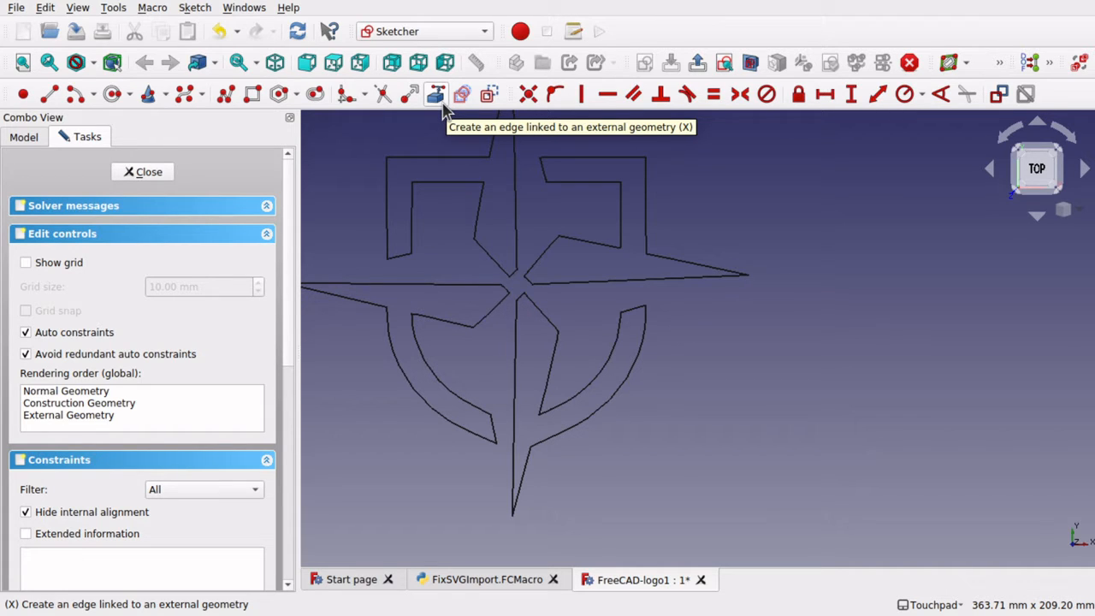
# Step: Link the two end corners of the logo's lower-left ring band into the new sketch as external geometry
pyautogui.click(196, 8)
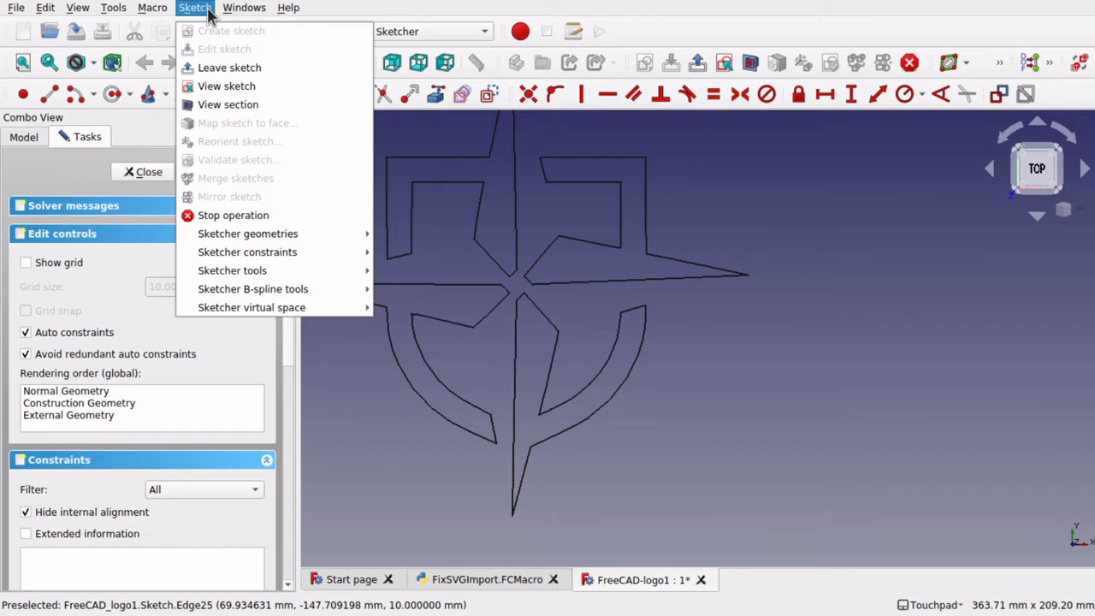
pyautogui.moveTo(297, 238)
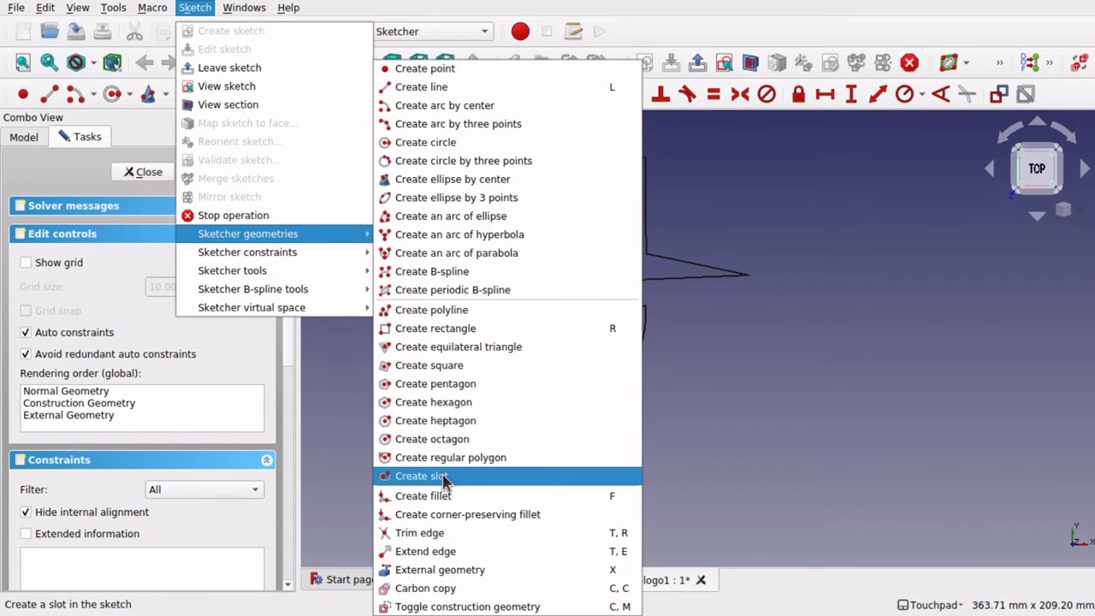
pyautogui.click(470, 574)
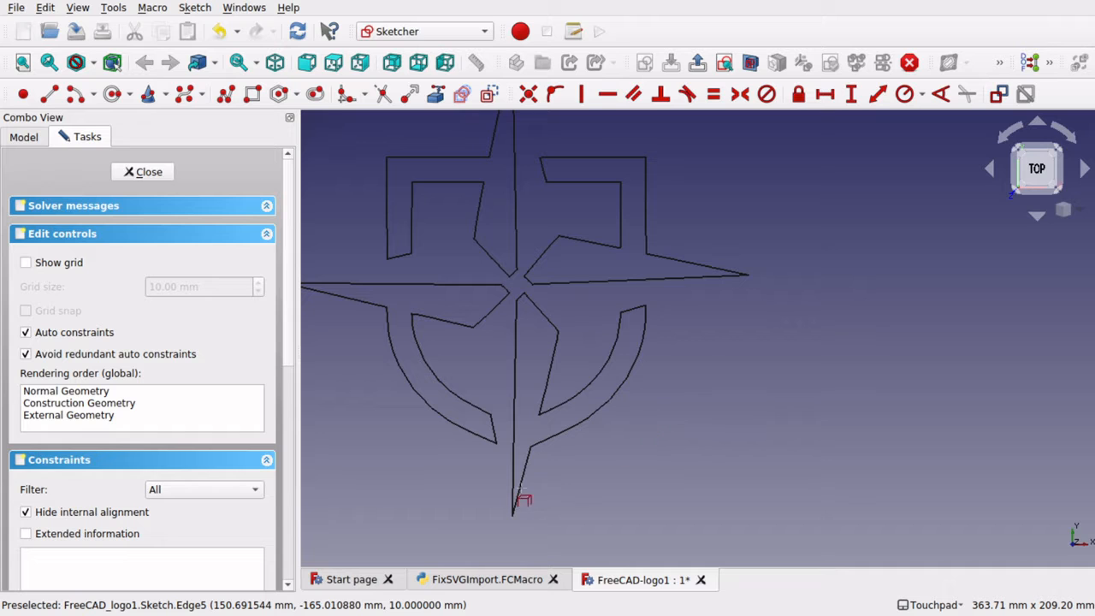
pyautogui.scroll(10, 481, 445)
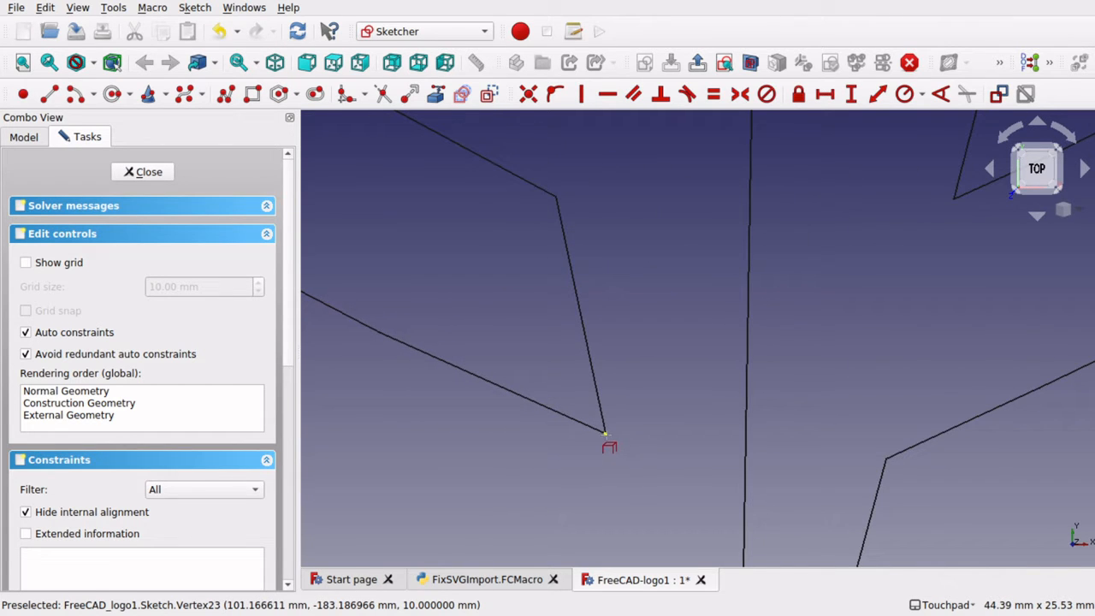
pyautogui.click(605, 434)
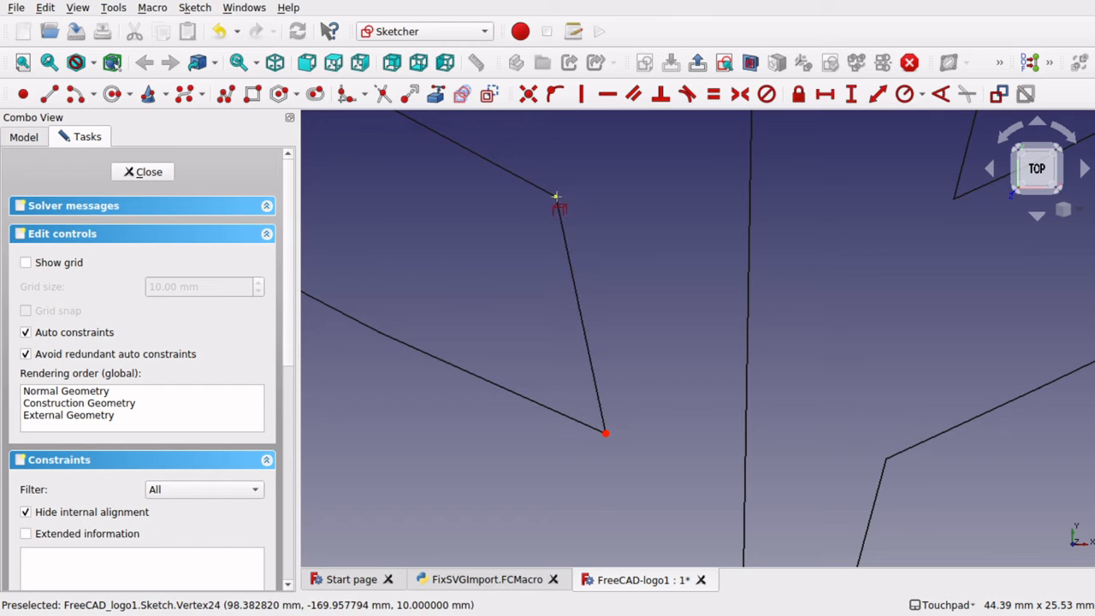
pyautogui.click(558, 202)
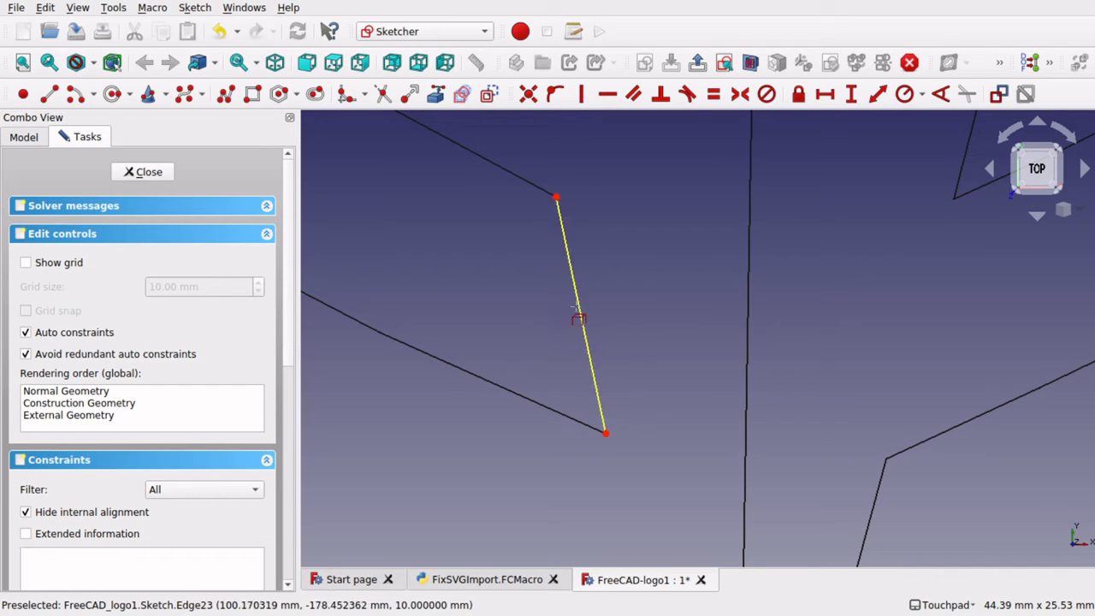
# Step: Link the left spike's tip, elbow and ring-band corners, plus its short edge near the logo centre, as external geometry
pyautogui.scroll(-3, 554, 317)
pyautogui.scroll(-5, 554, 316)
pyautogui.scroll(3, 554, 316)
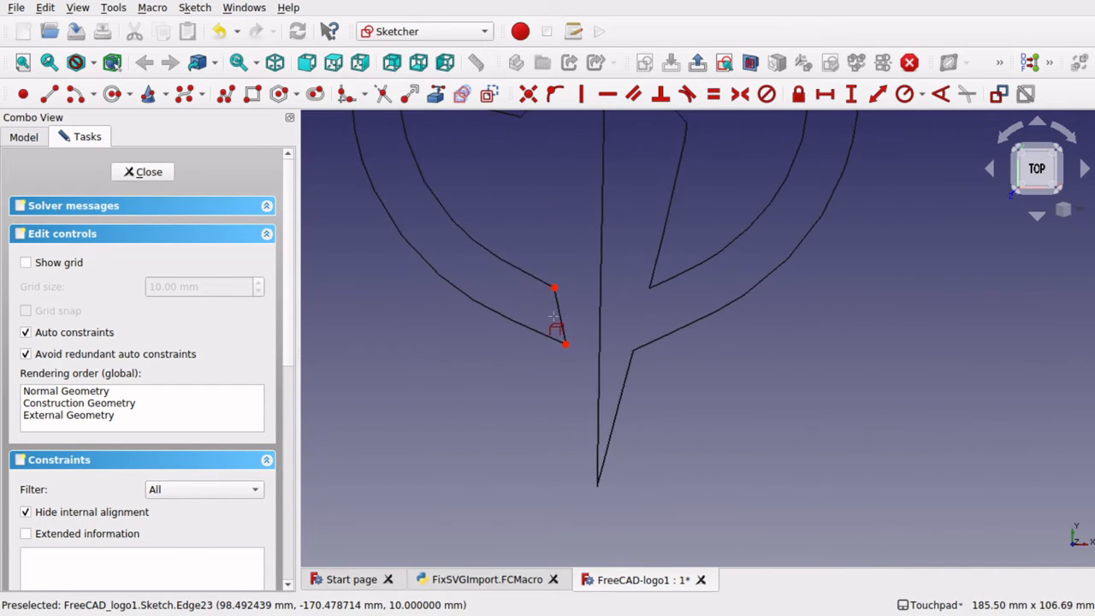
pyautogui.scroll(-5, 476, 293)
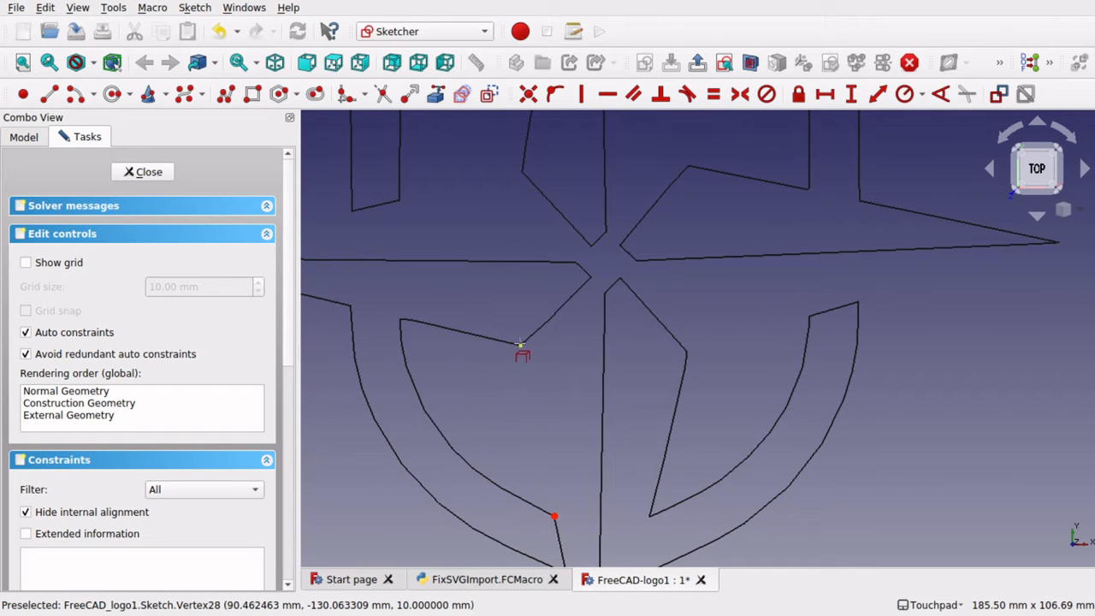
pyautogui.click(521, 346)
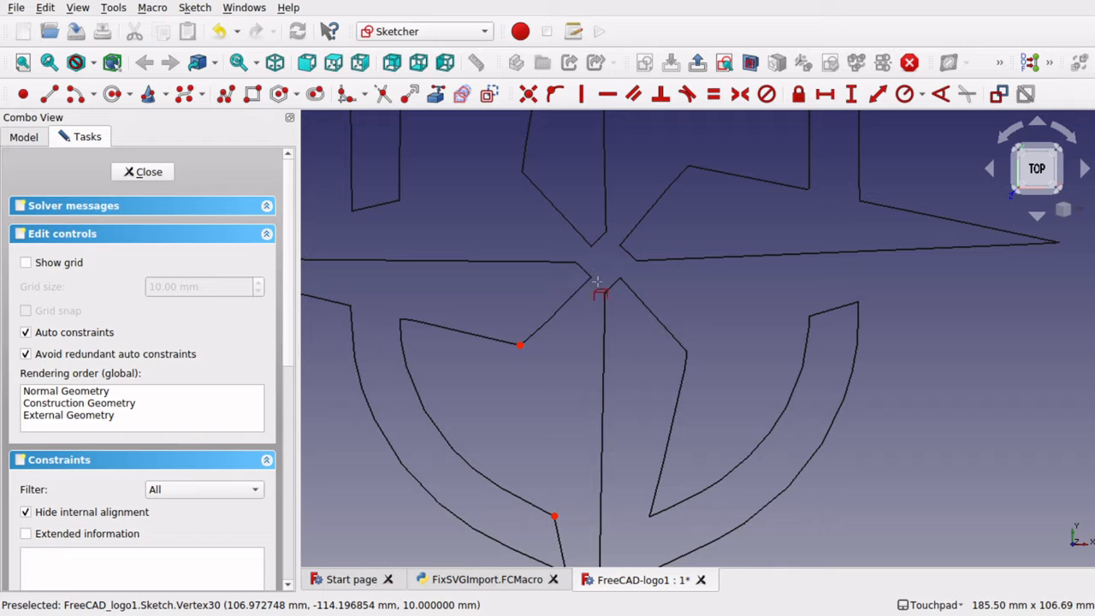
pyautogui.click(591, 279)
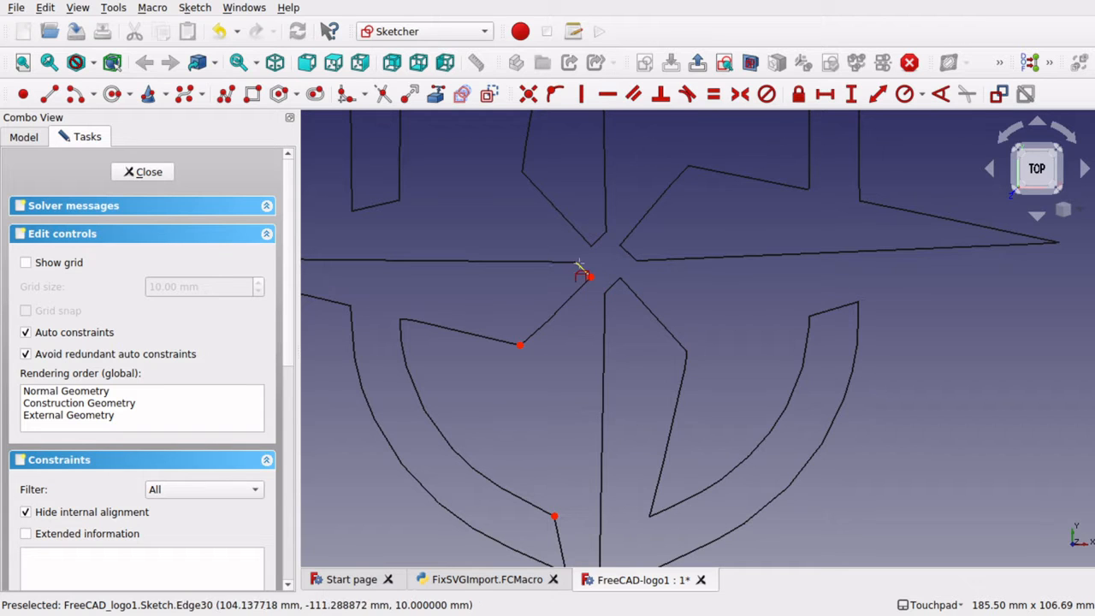
pyautogui.click(580, 266)
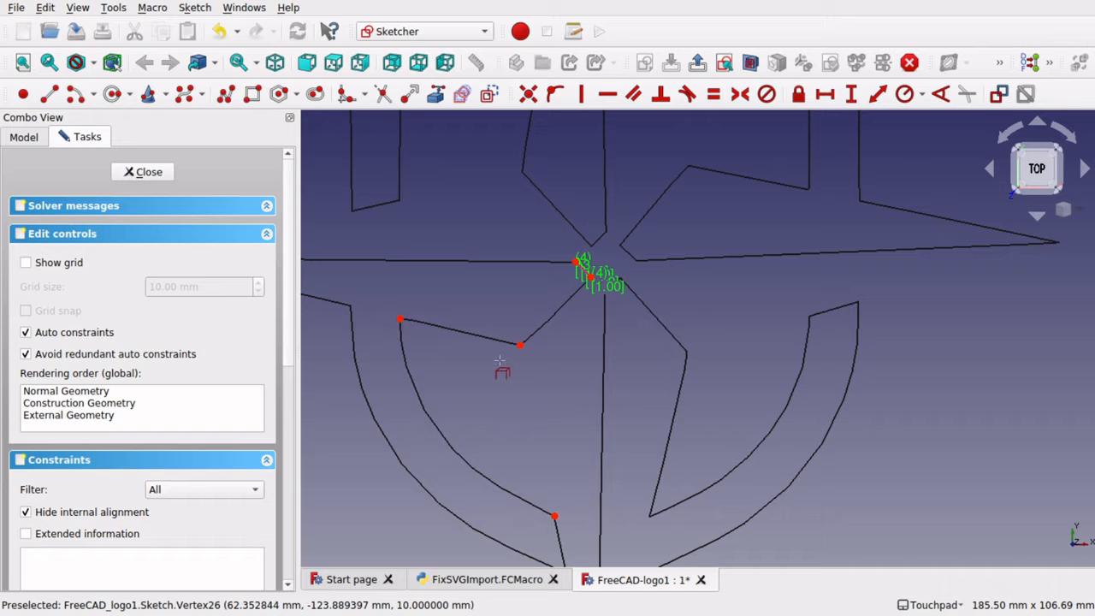
pyautogui.press('Left')
pyautogui.press('Left')
pyautogui.press('Left')
pyautogui.press('Left')
pyautogui.press('Left')
pyautogui.press('Left')
pyautogui.press('Left')
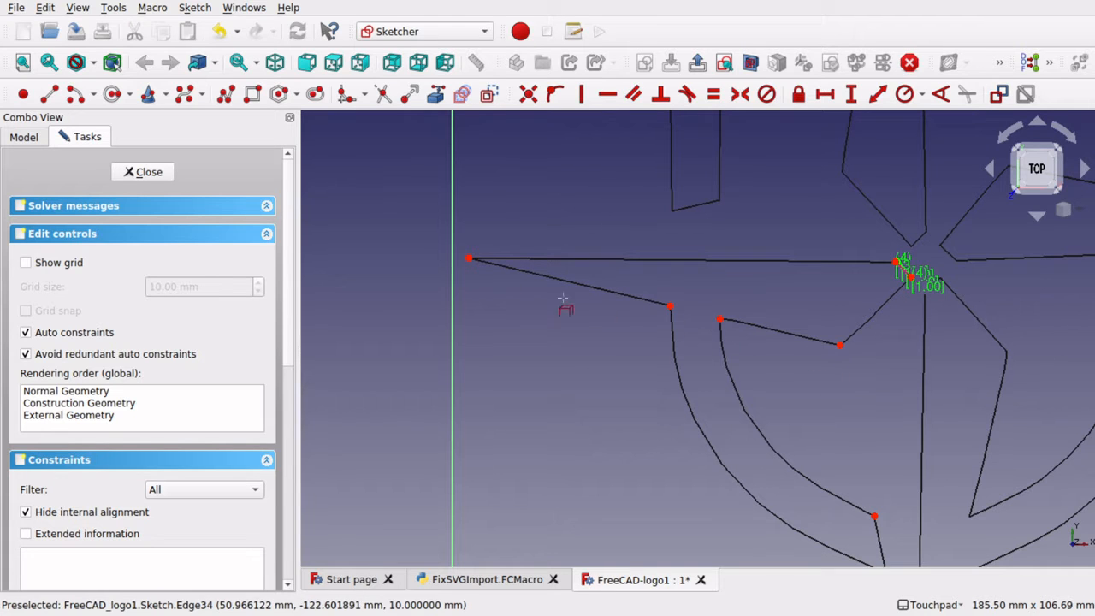
pyautogui.scroll(-3, 766, 376)
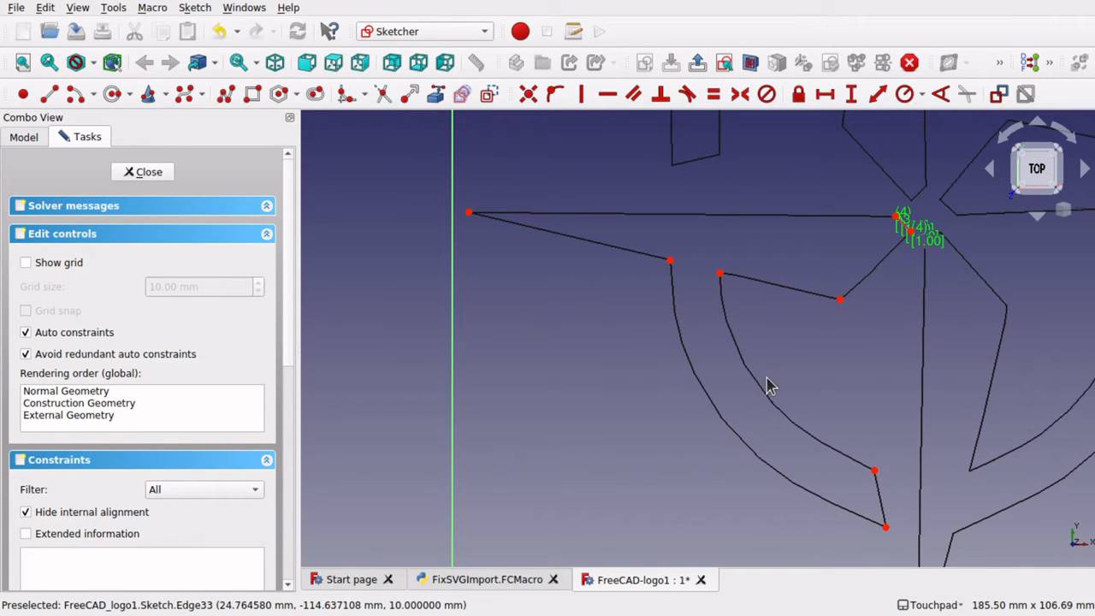
pyautogui.scroll(3, 766, 385)
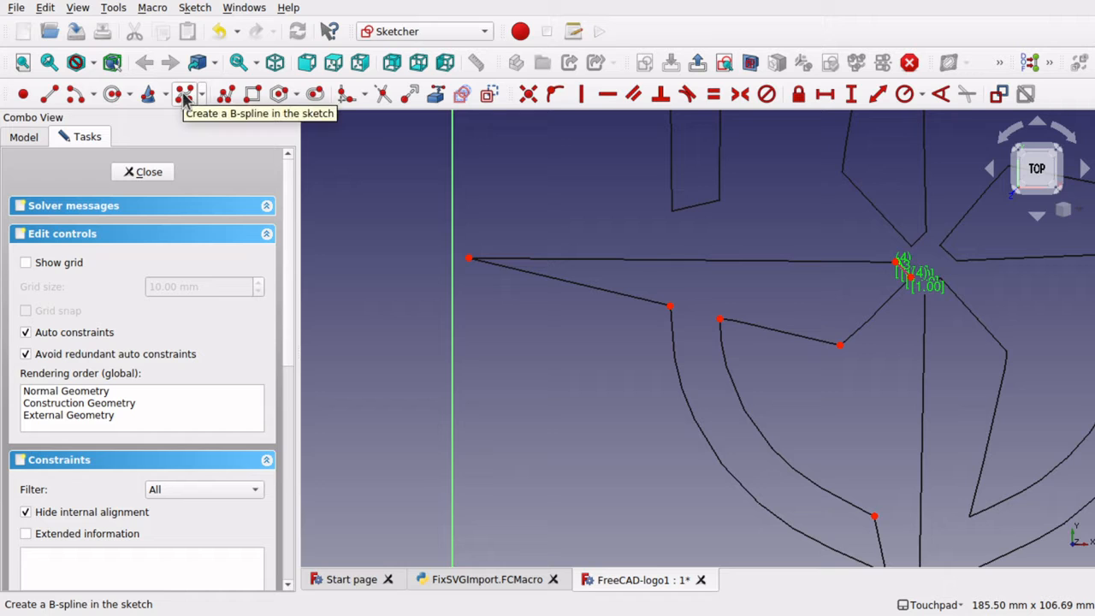
# Step: Draw a closed polyline around the left spike through its linked points, bridging the gap between the two ring-band corners
pyautogui.click(227, 94)
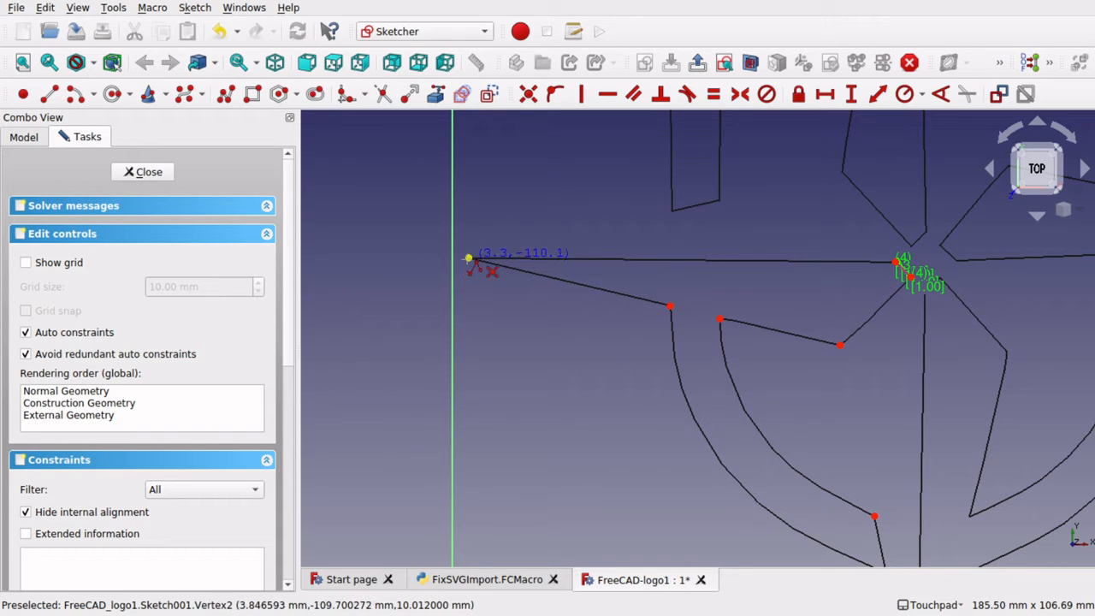
pyautogui.click(469, 258)
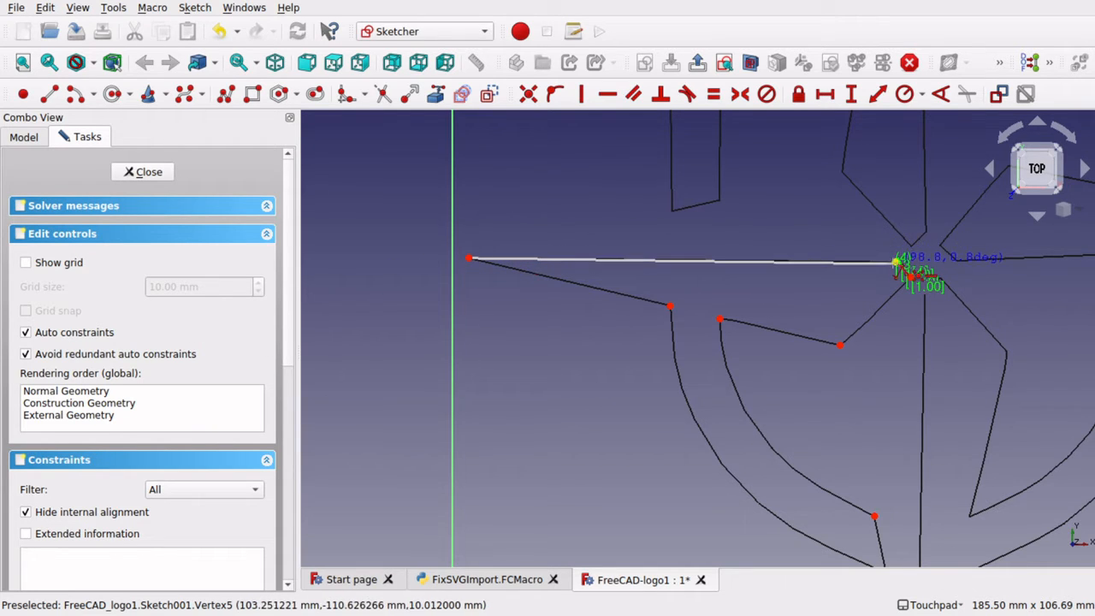
pyautogui.click(900, 261)
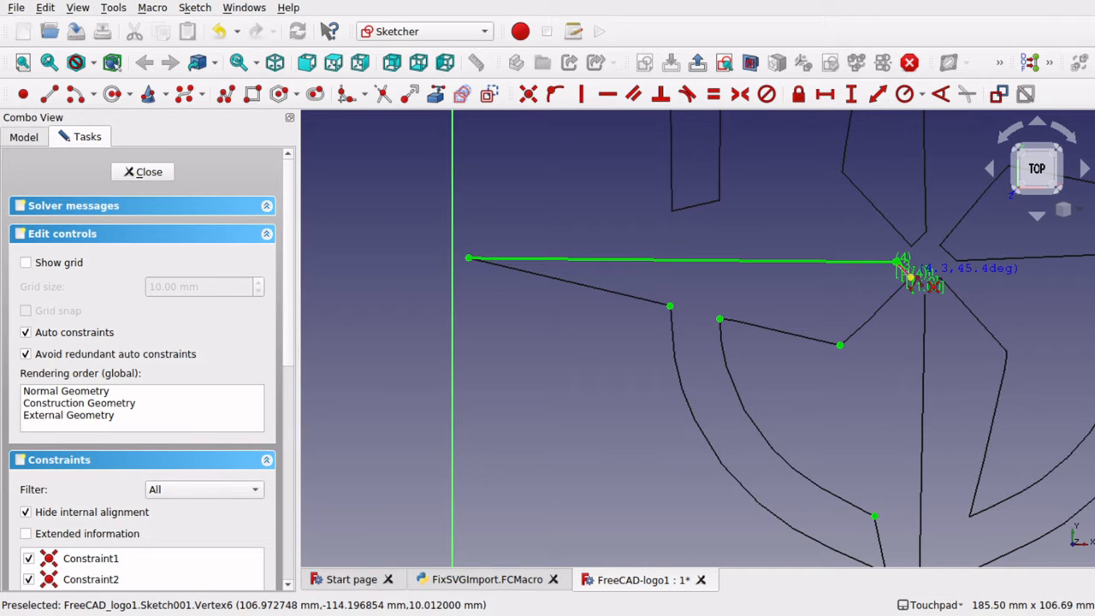
pyautogui.click(839, 345)
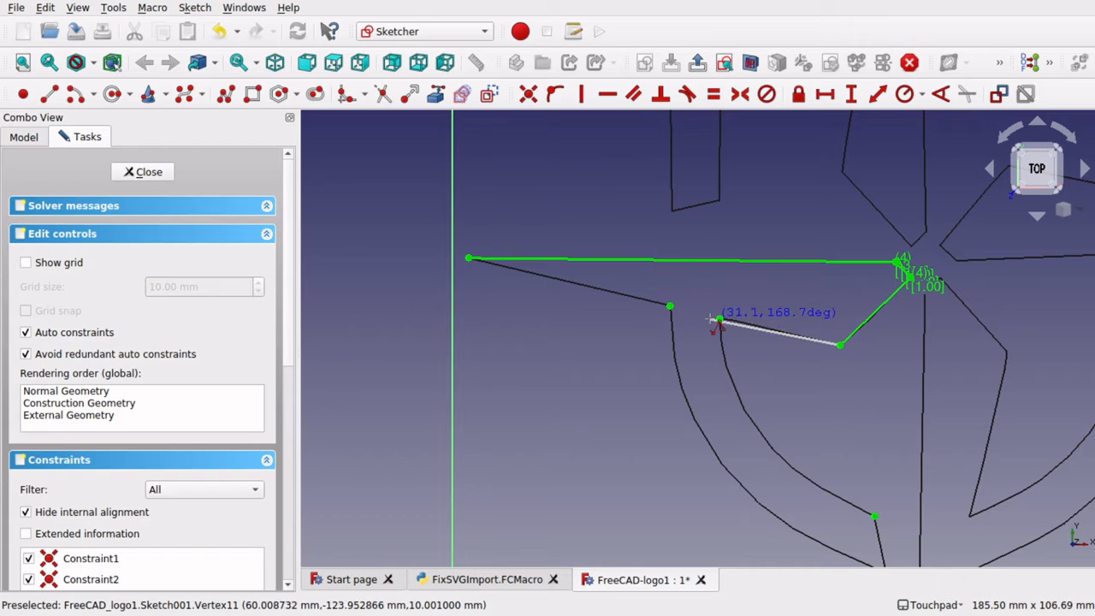
pyautogui.click(720, 319)
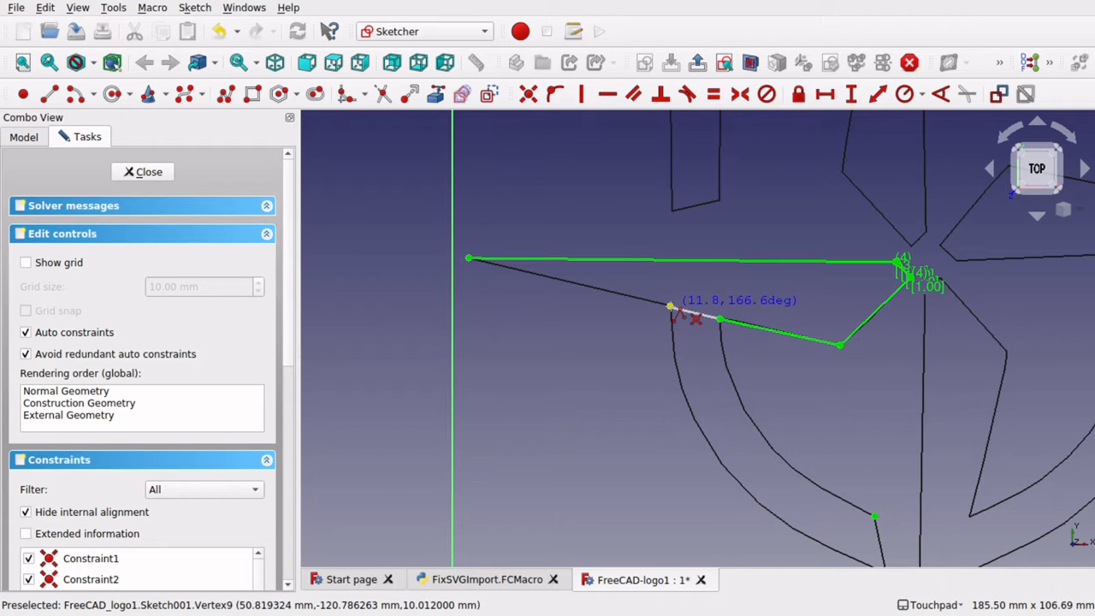
pyautogui.click(669, 306)
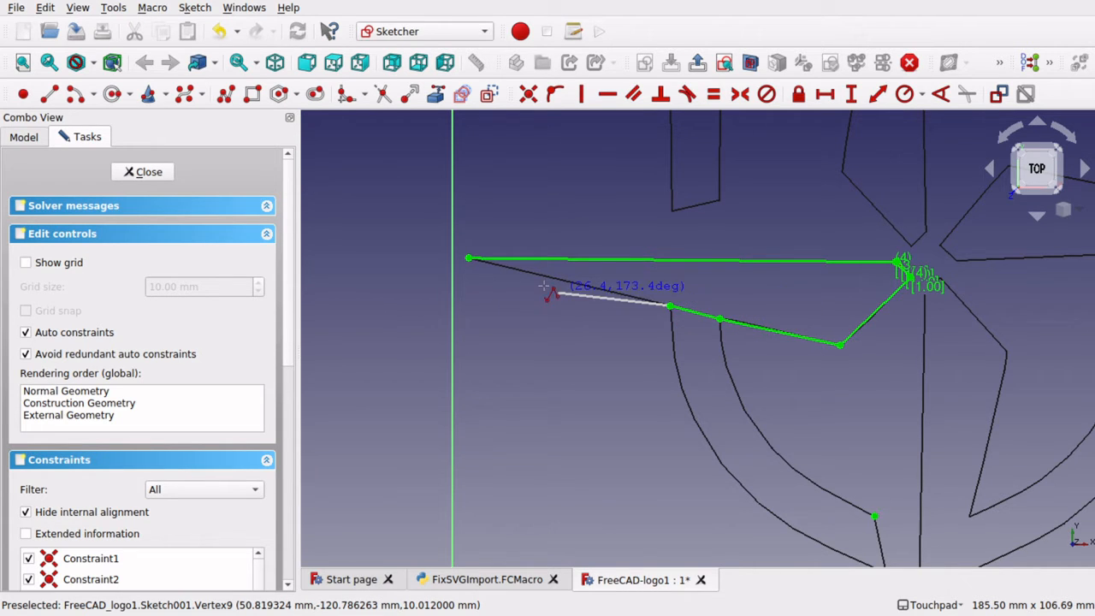
pyautogui.click(468, 257)
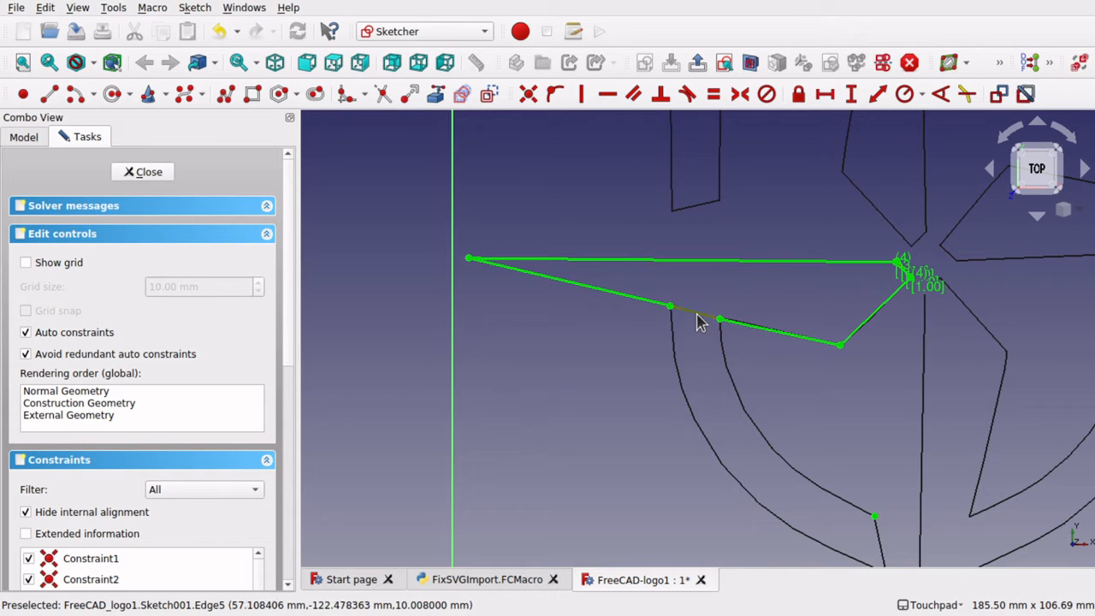
pyautogui.click(699, 323)
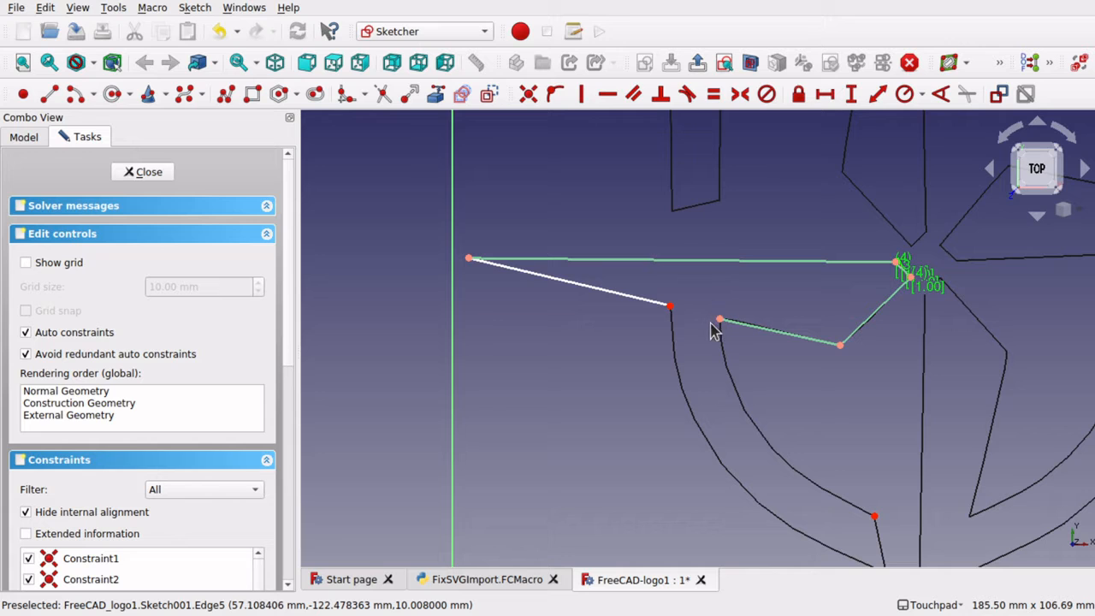
pyautogui.hotkey('ctrl', 'z')
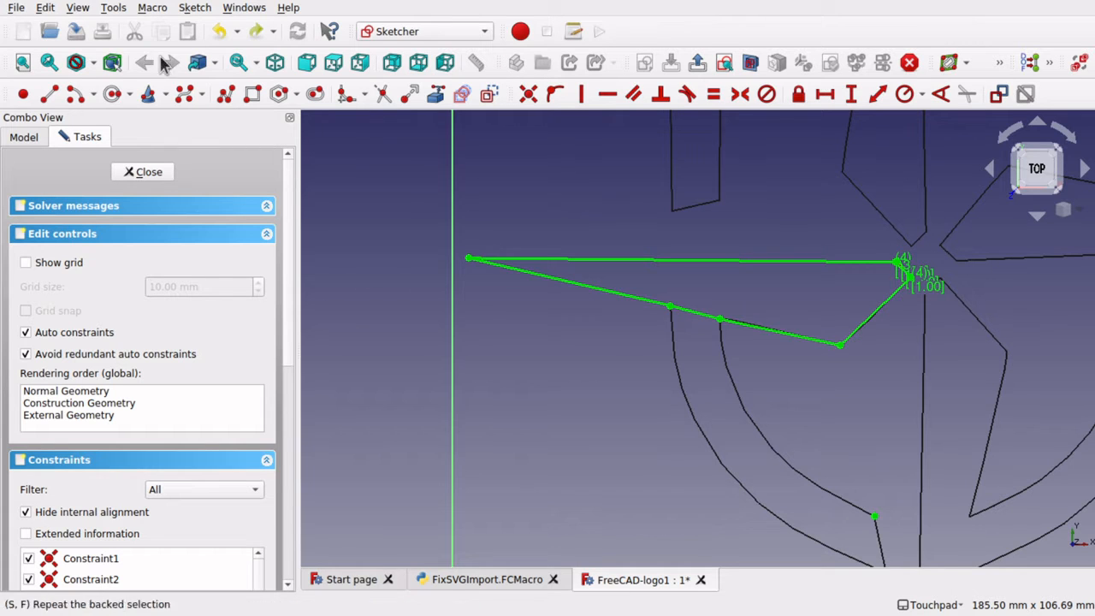
# Step: Draw a three-point B-spline along the lower-left band's outer arc and move its middle control point outward to match the outline
pyautogui.click(184, 96)
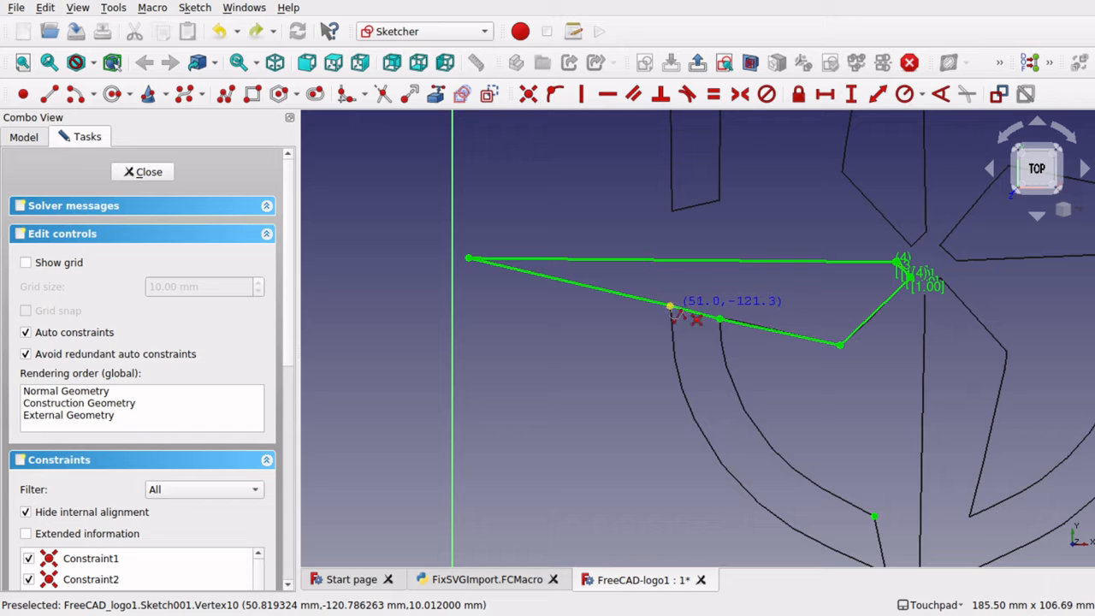
pyautogui.click(670, 308)
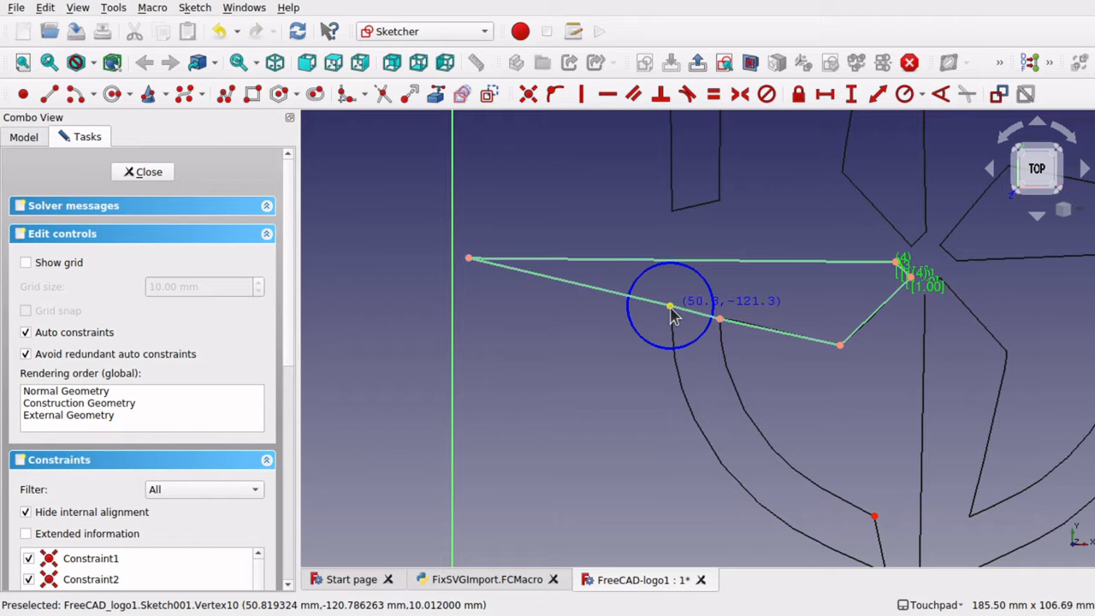
pyautogui.click(723, 481)
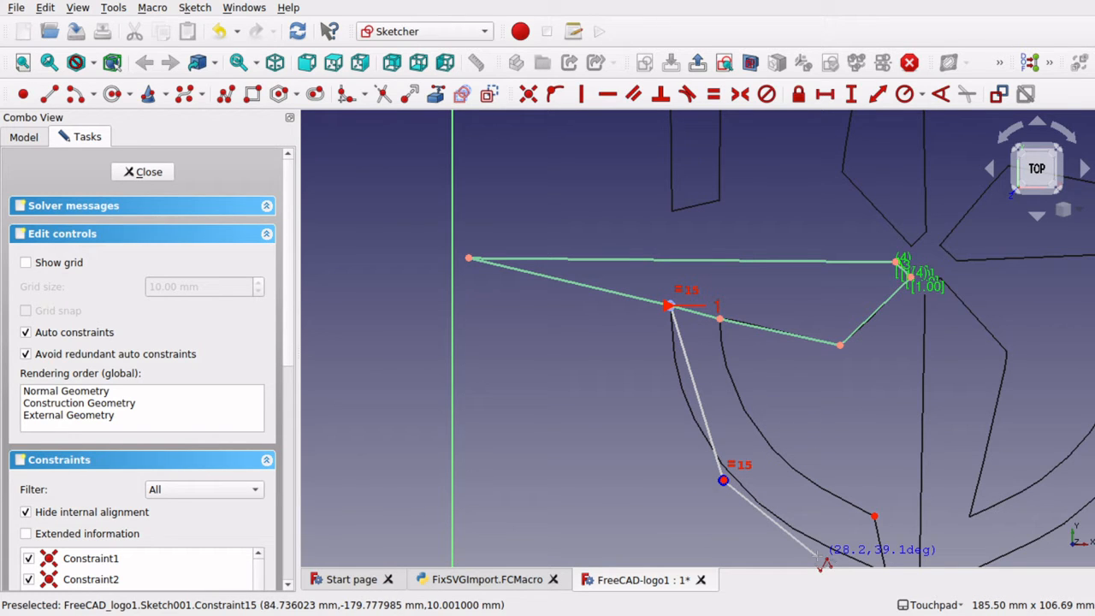
pyautogui.press('Up')
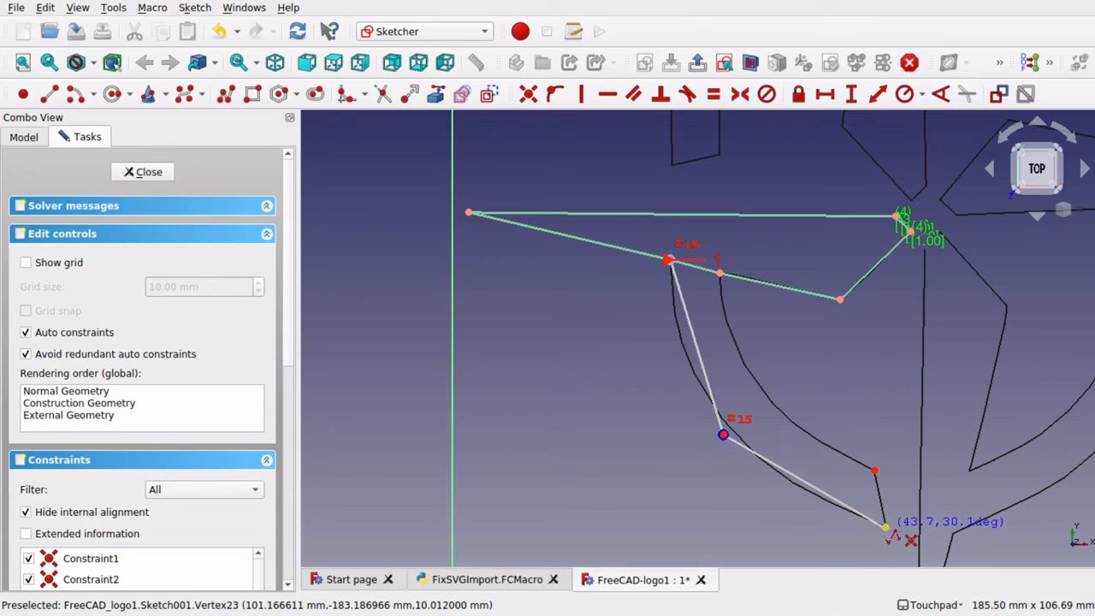
pyautogui.click(886, 527)
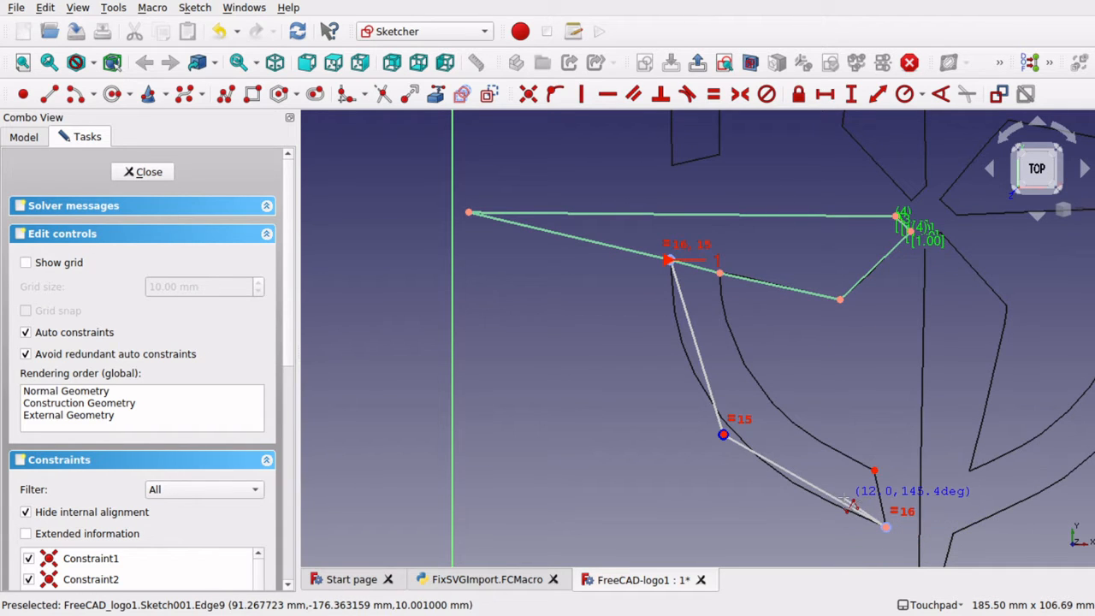
pyautogui.rightClick(850, 505)
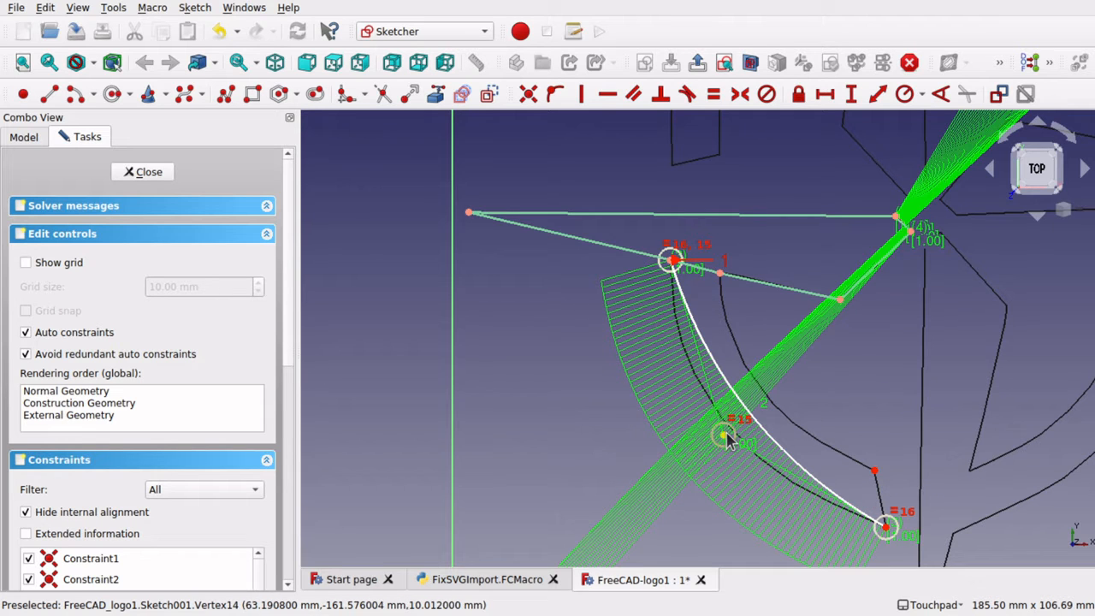
pyautogui.moveTo(722, 443); pyautogui.dragTo(681, 462)
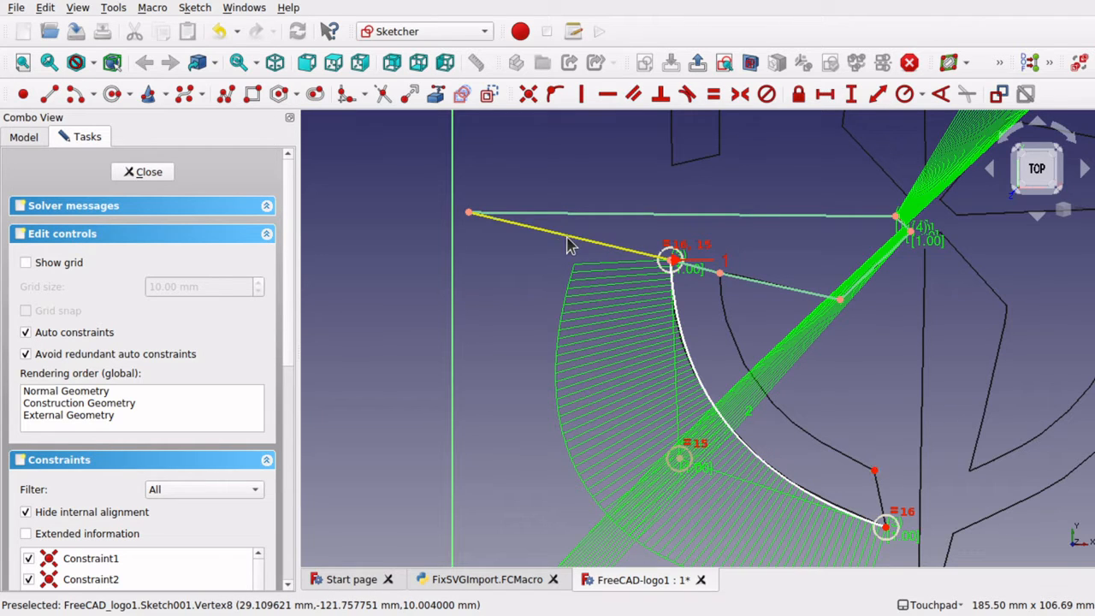
# Step: Draw a three-point B-spline along the lower-left band's inner arc and shift its middle control point outward to follow the outline
pyautogui.click(187, 96)
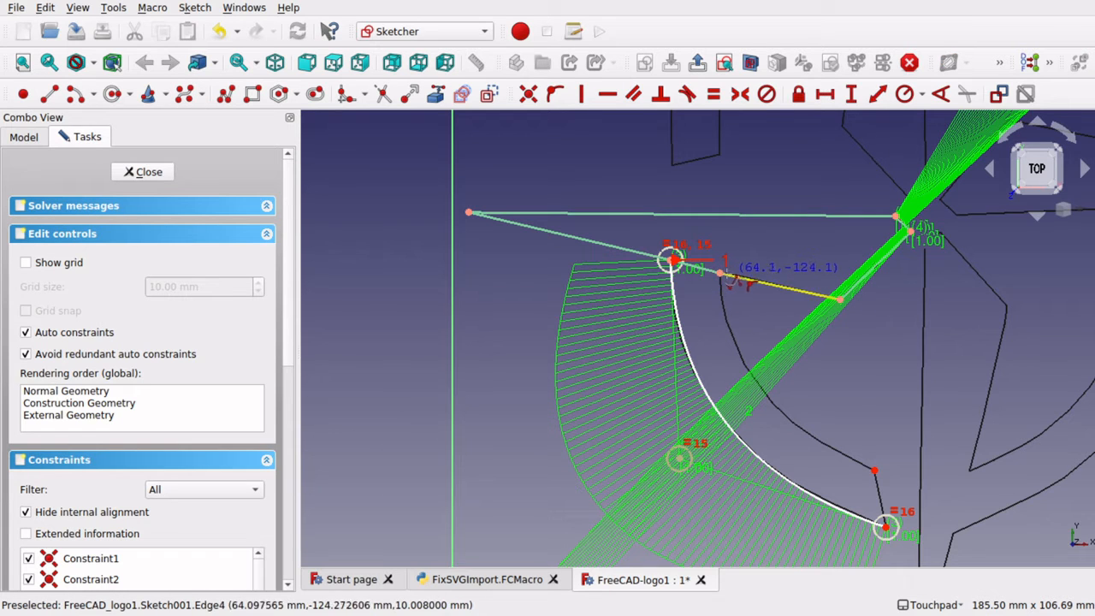
pyautogui.click(719, 274)
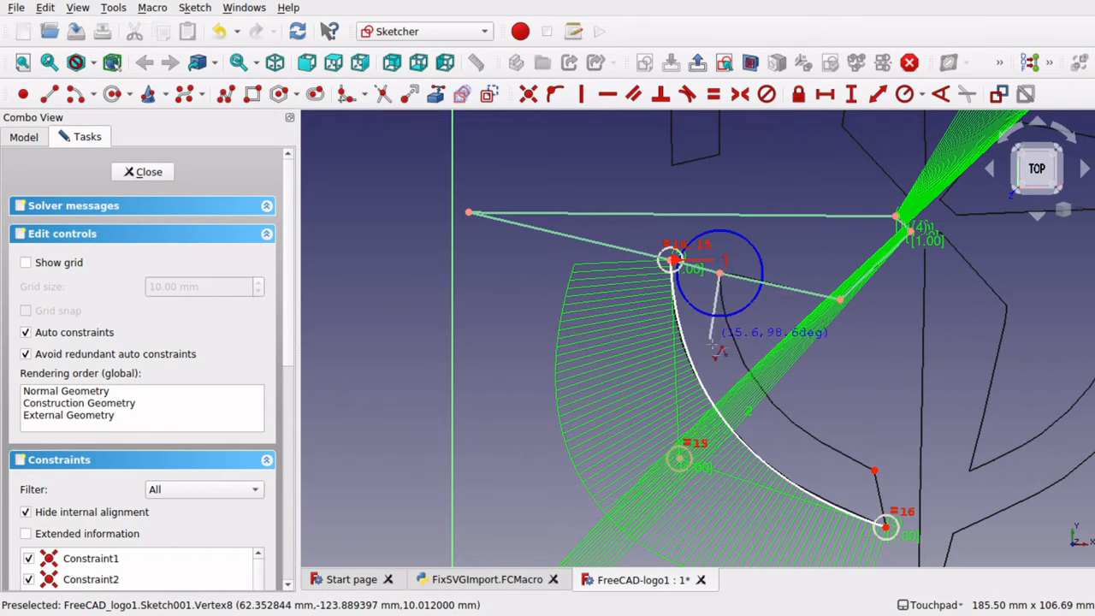
pyautogui.click(775, 409)
pyautogui.click(874, 470)
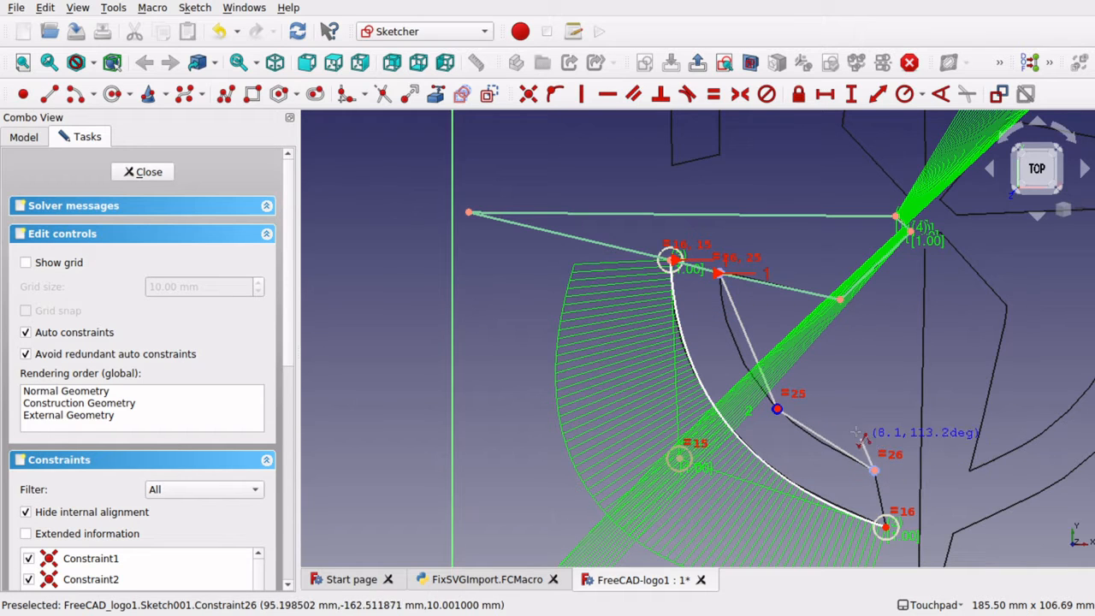
pyautogui.rightClick(857, 441)
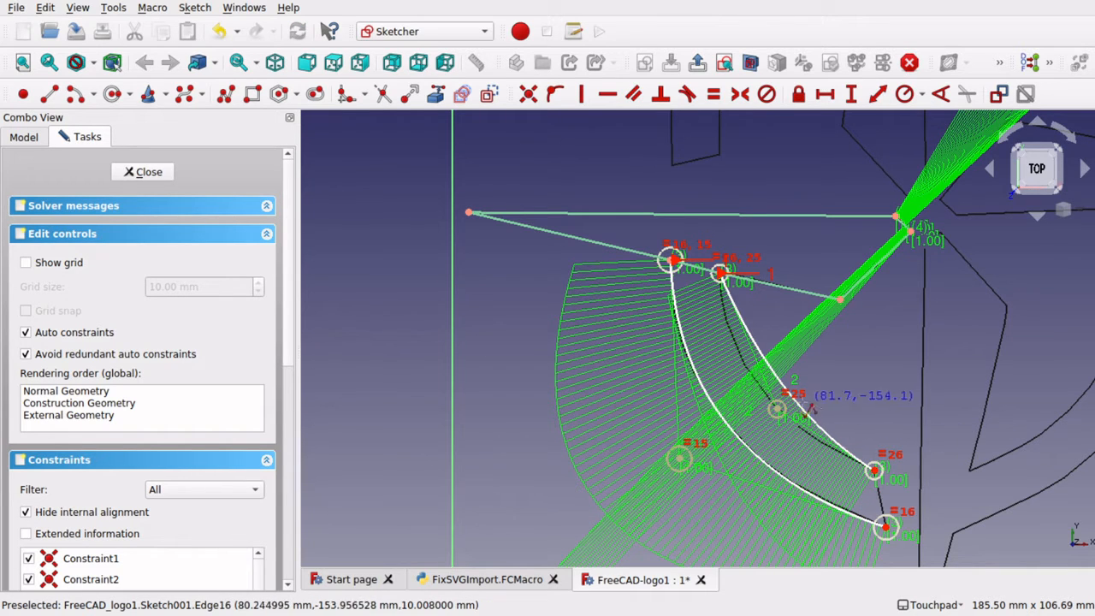
pyautogui.moveTo(776, 411); pyautogui.dragTo(735, 413)
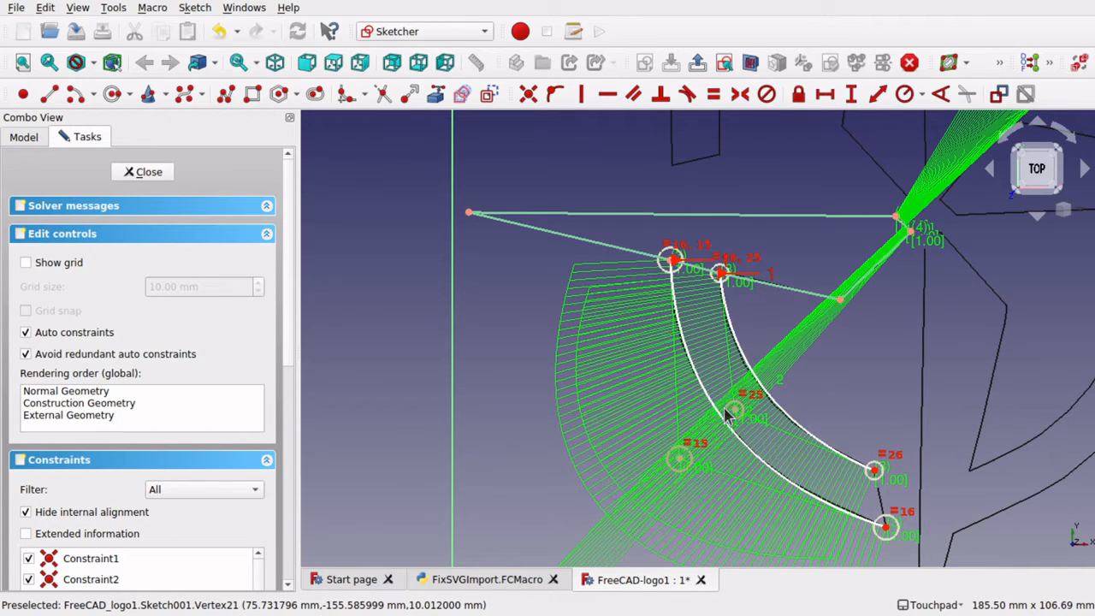
# Step: Hide the B-spline curvature combs and close the lower-left band's lower end with a line between the two splines' endpoints
pyautogui.click(195, 10)
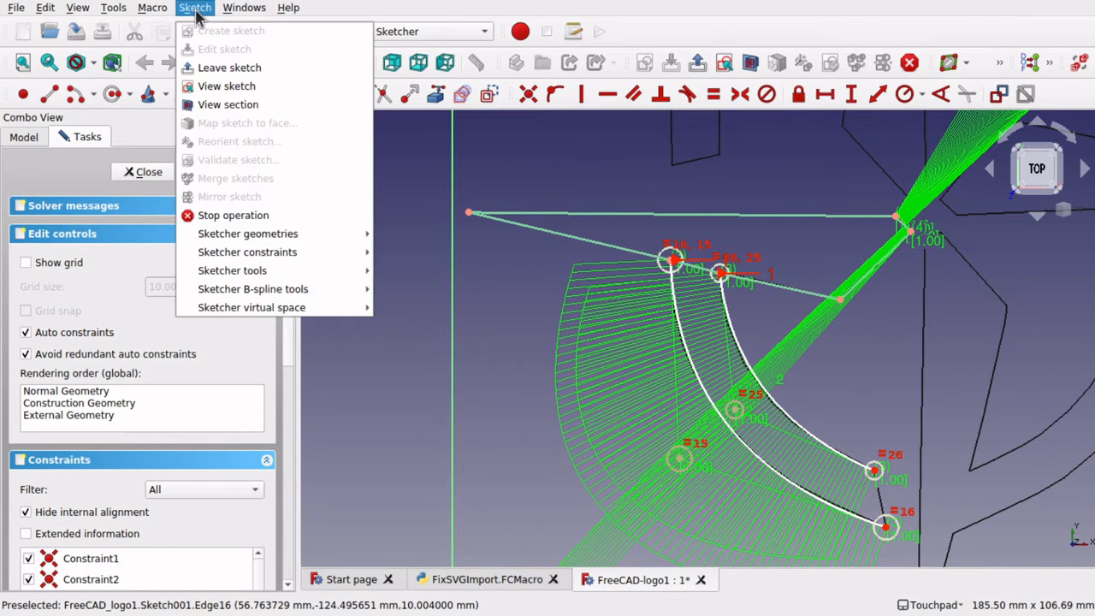
pyautogui.moveTo(312, 291)
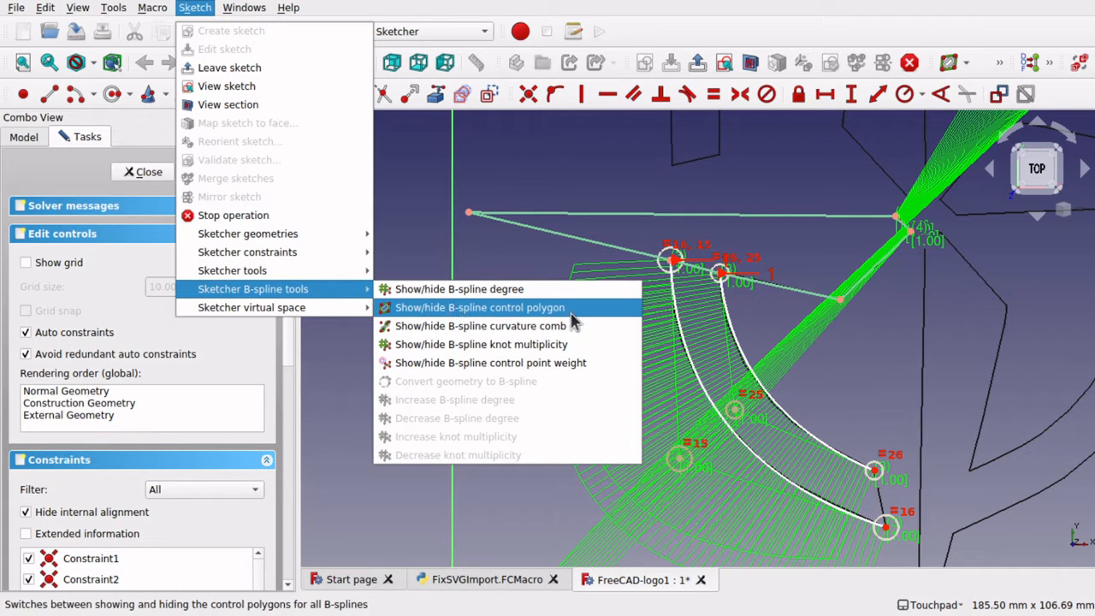
pyautogui.click(526, 332)
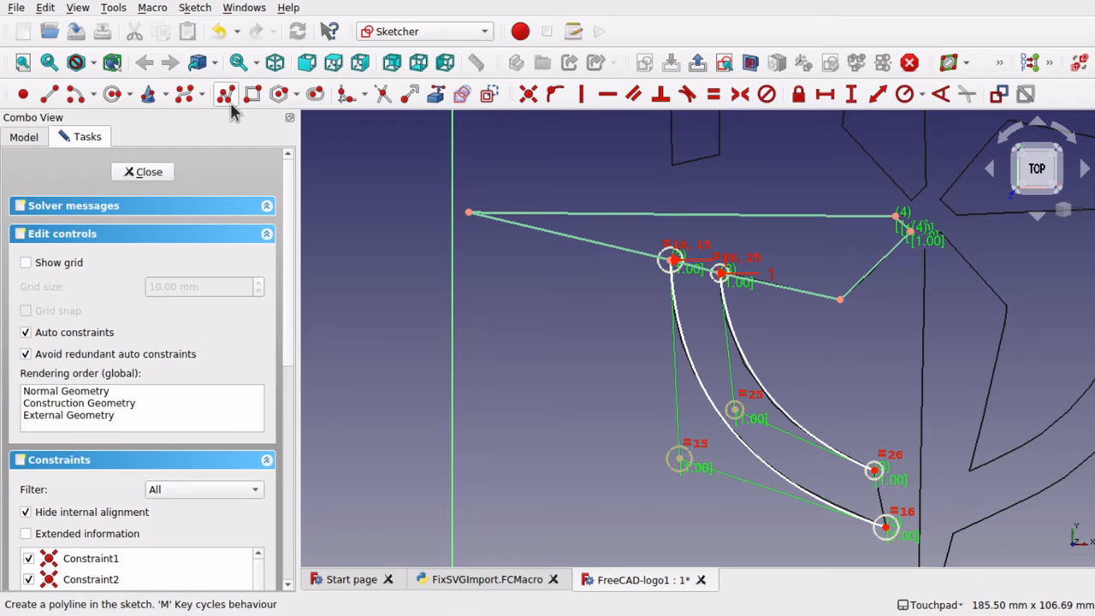
pyautogui.click(53, 100)
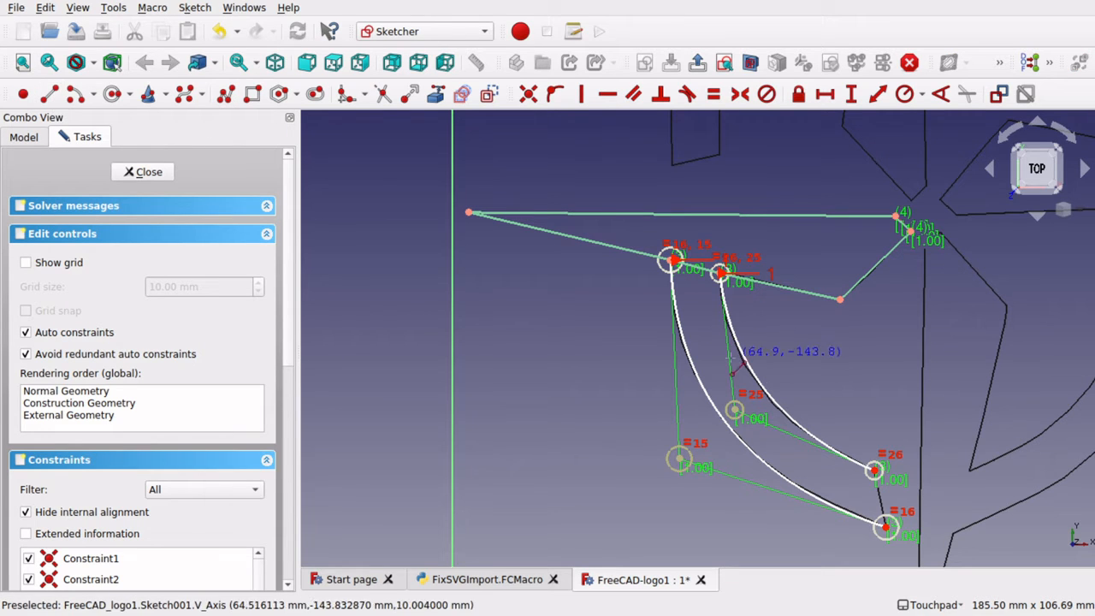
pyautogui.click(874, 473)
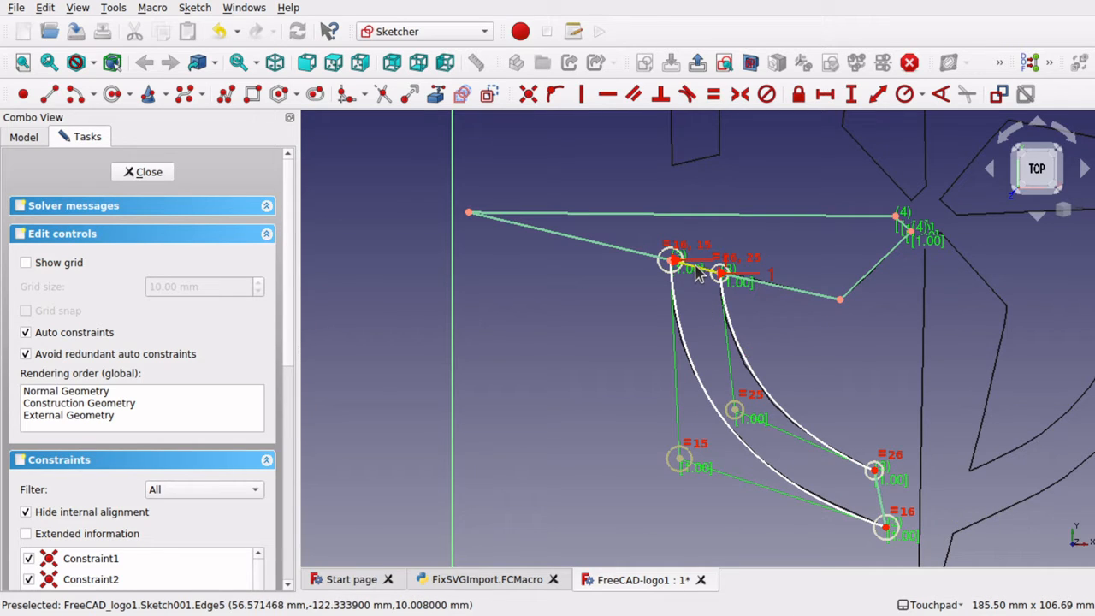
# Step: Trim the spike's lower edge between the band's two arcs and delete the leftover stub at the outer arc's upper end
pyautogui.scroll(5, 700, 273)
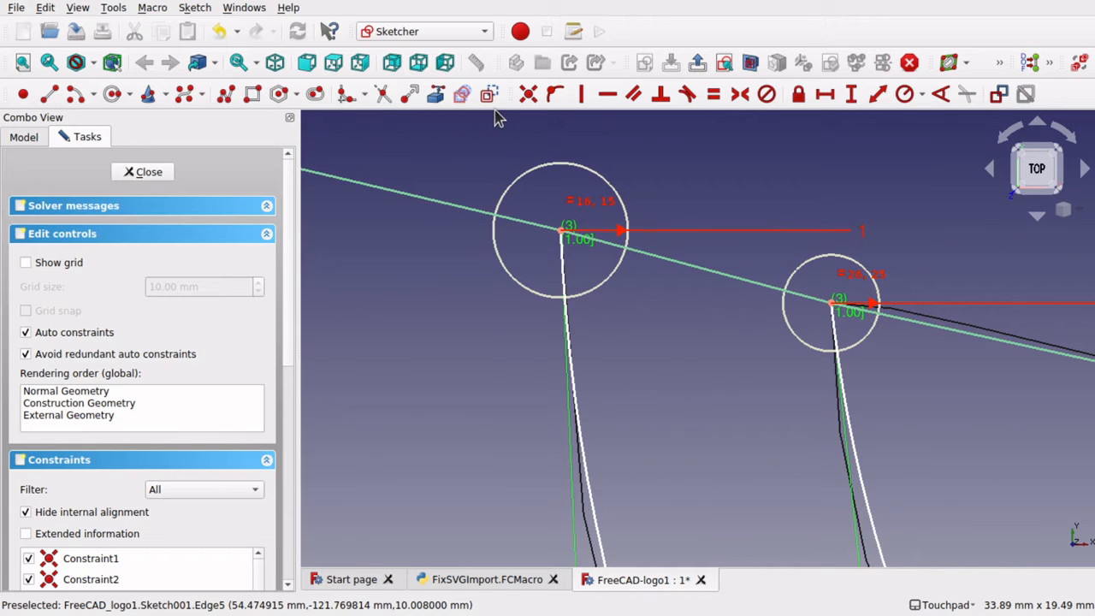
pyautogui.click(382, 94)
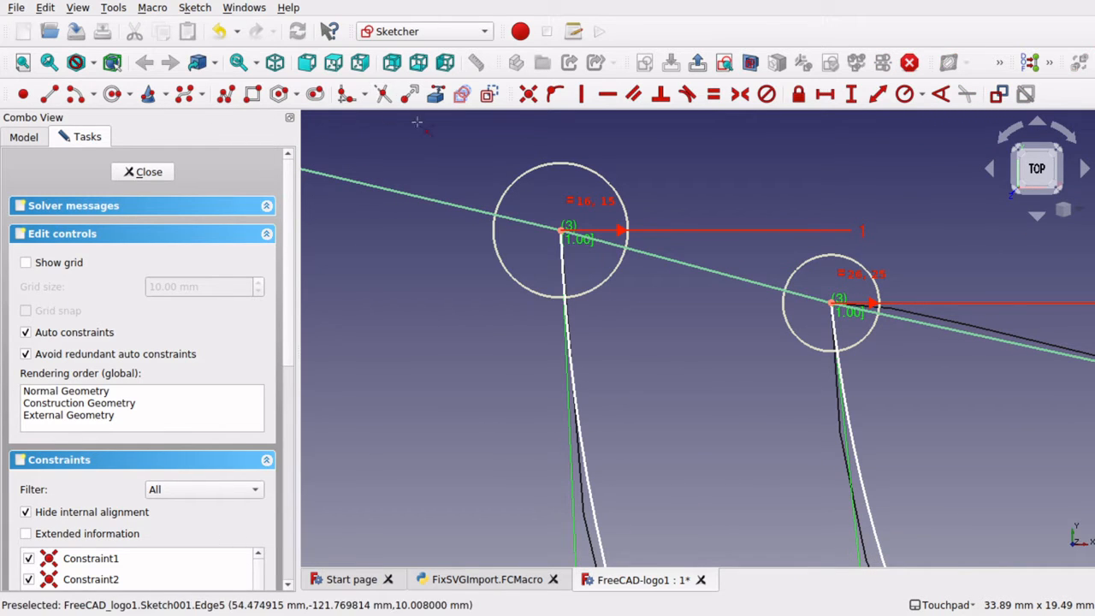
pyautogui.click(716, 284)
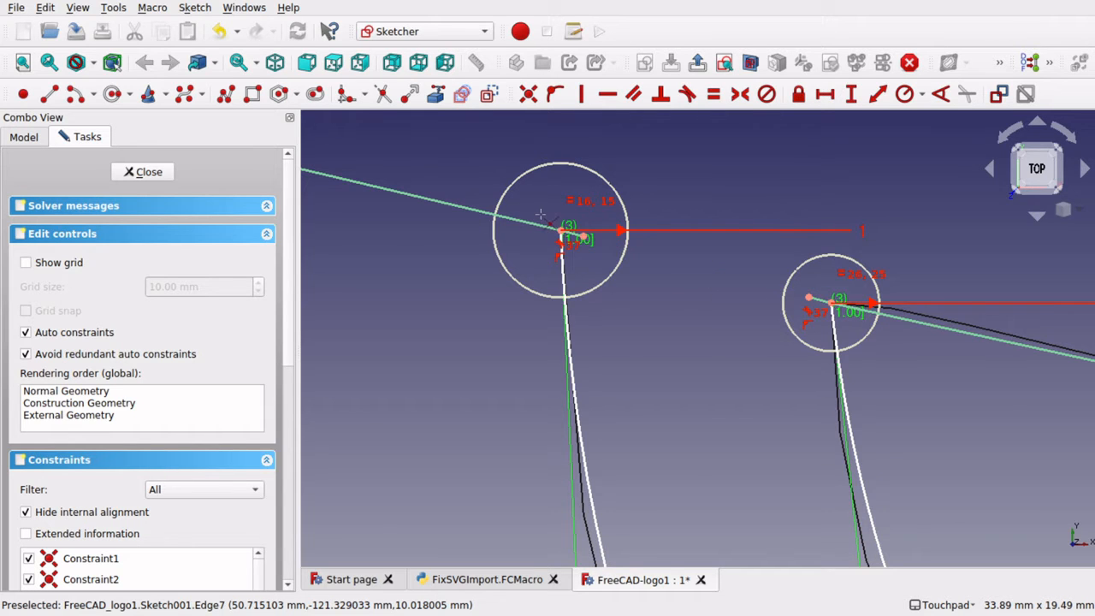
pyautogui.scroll(8, 540, 213)
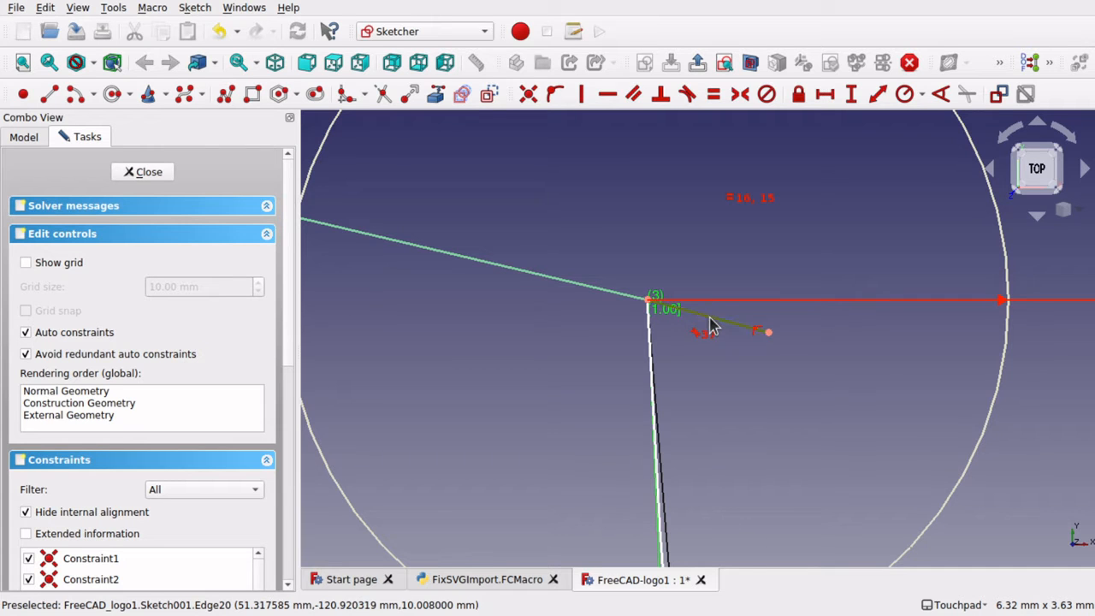
pyautogui.press('Delete')
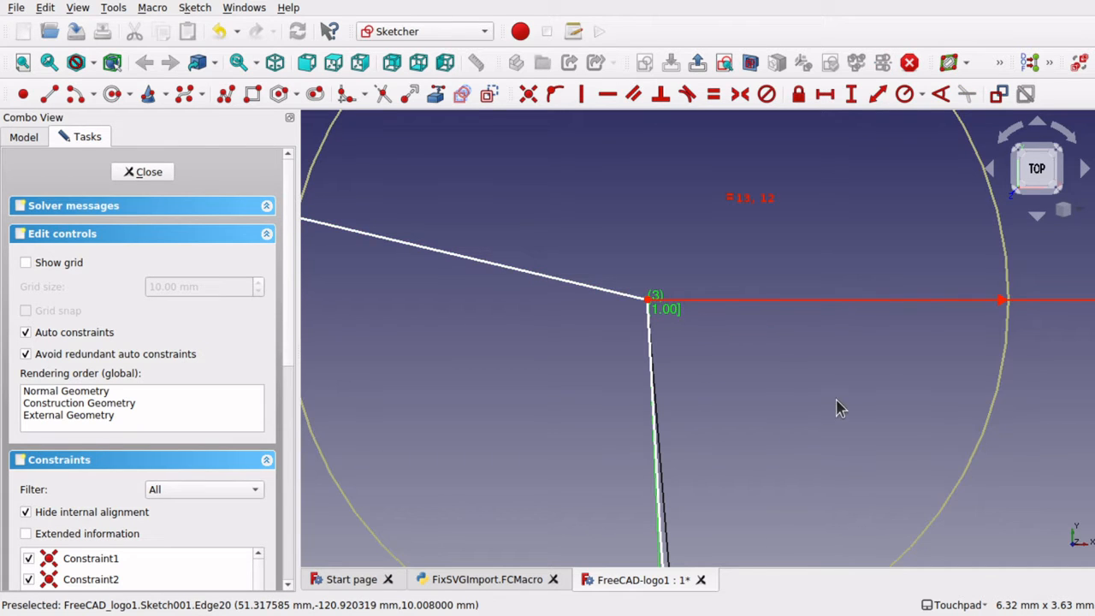
# Step: Delete the leftover line stub beside the inner arc's upper end
pyautogui.press('Left')
pyautogui.press('Left')
pyautogui.press('Left')
pyautogui.press('Left')
pyautogui.press('Left')
pyautogui.press('Left')
pyautogui.press('Left')
pyautogui.press('Left')
pyautogui.press('Left')
pyautogui.press('Left')
pyautogui.press('Up')
pyautogui.press('Up')
pyautogui.press('Up')
pyautogui.press('Up')
pyautogui.press('Up')
pyautogui.press('Up')
pyautogui.press('Up')
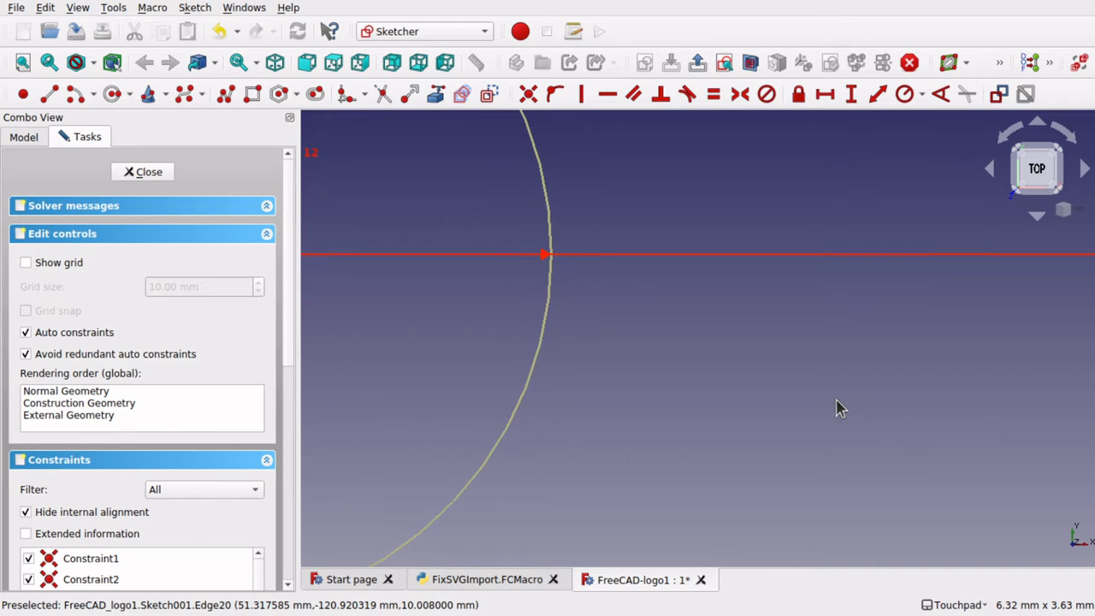
pyautogui.press('Left')
pyautogui.scroll(-6, 838, 402)
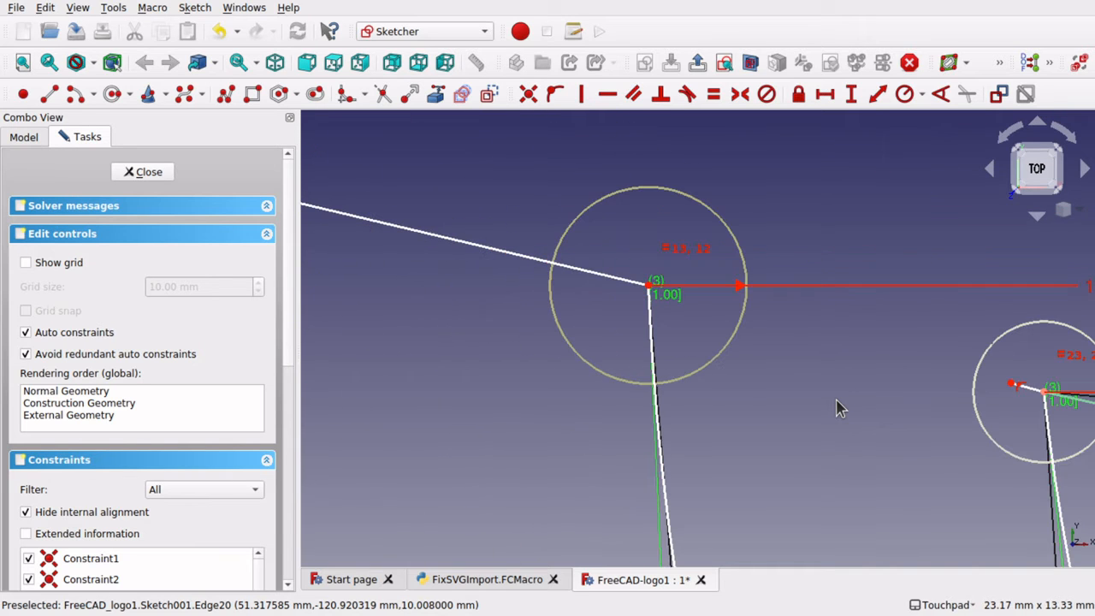
pyautogui.scroll(7, 1041, 395)
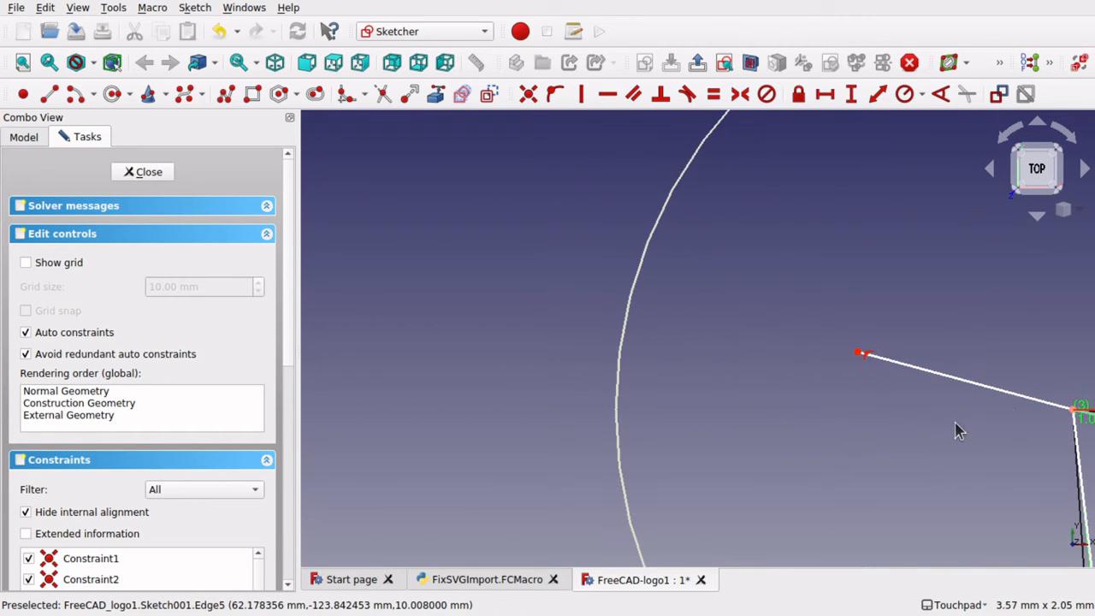
pyautogui.press('Left')
pyautogui.press('Left')
pyautogui.press('Left')
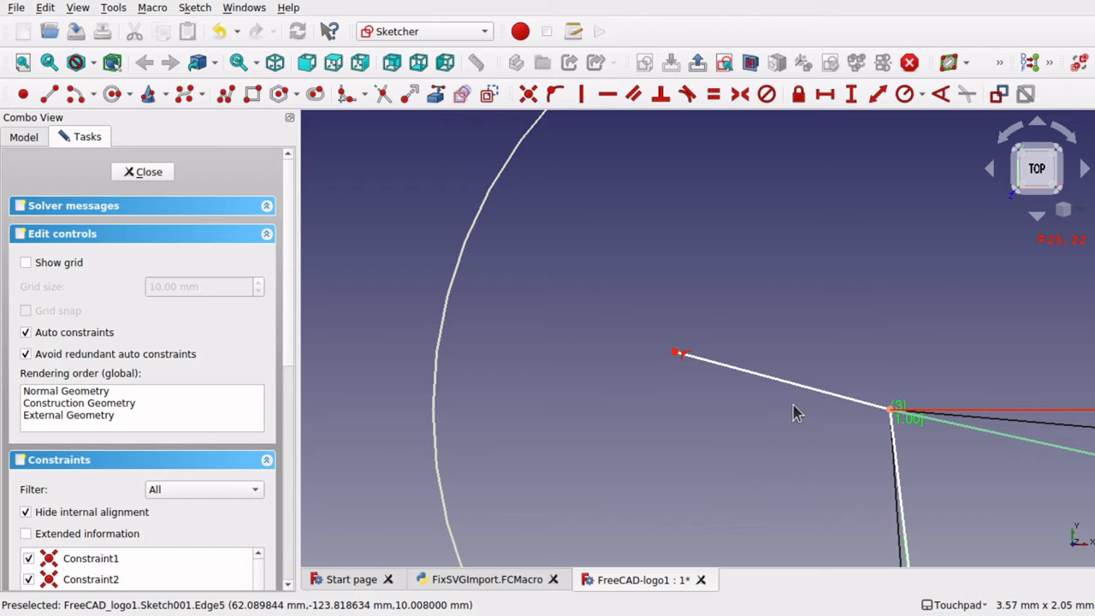
pyautogui.click(830, 398)
pyautogui.press('Delete')
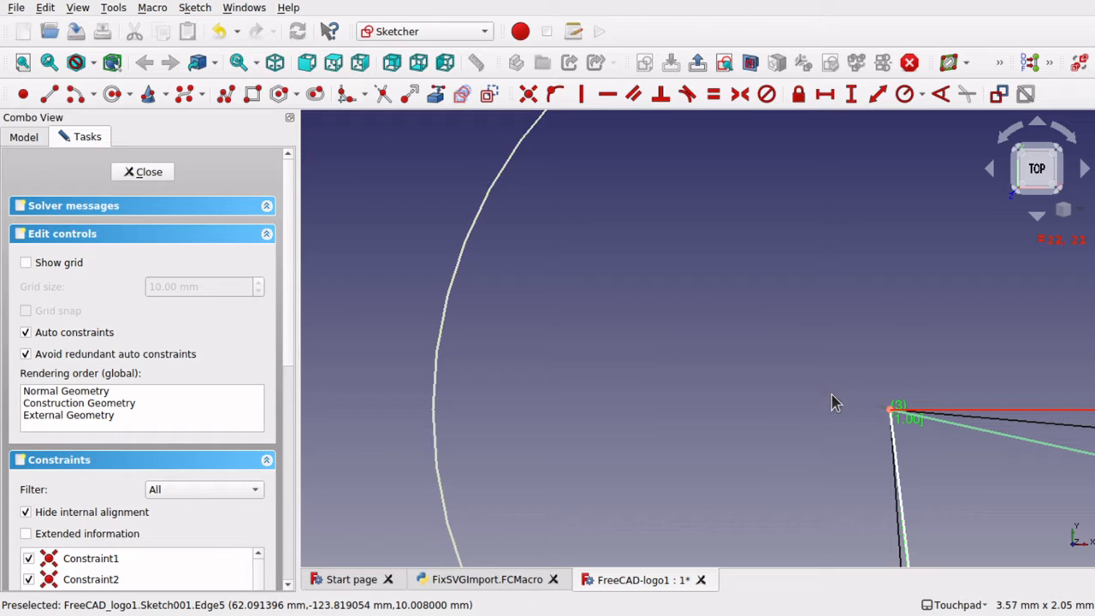
# Step: Reposition the inner arc's middle B-spline control point so the curve follows the imported outline more closely
pyautogui.scroll(-5, 788, 425)
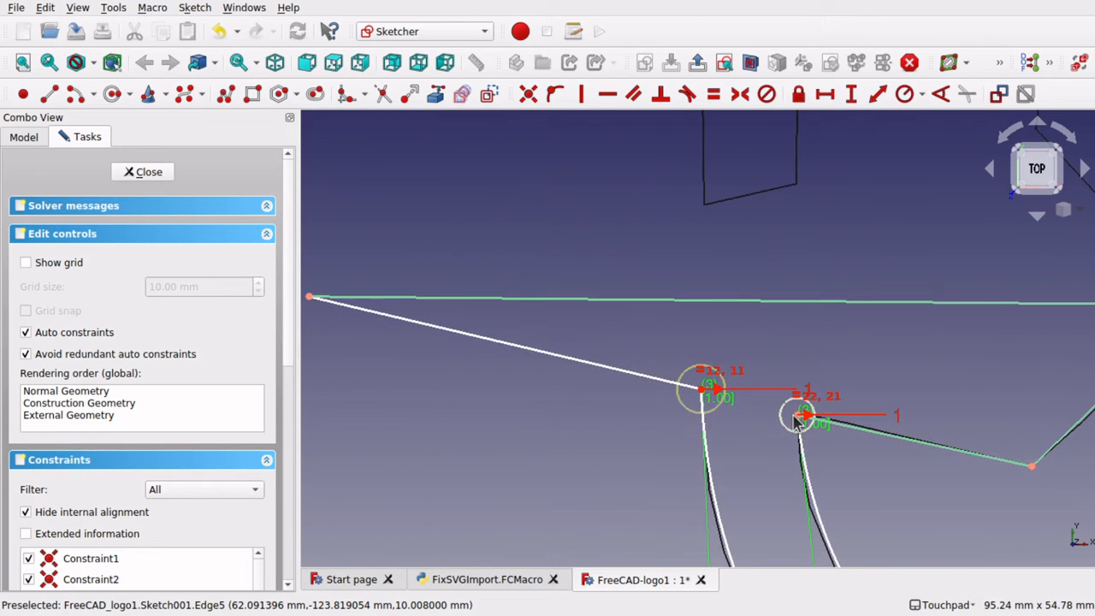
pyautogui.scroll(-5, 767, 455)
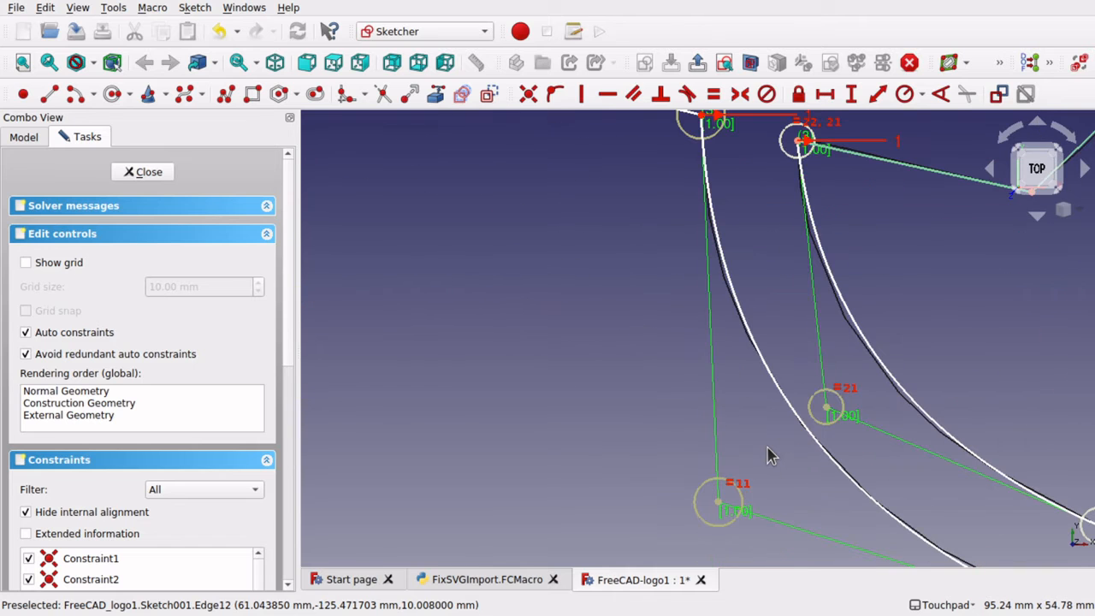
pyautogui.hscroll(3, 767, 456)
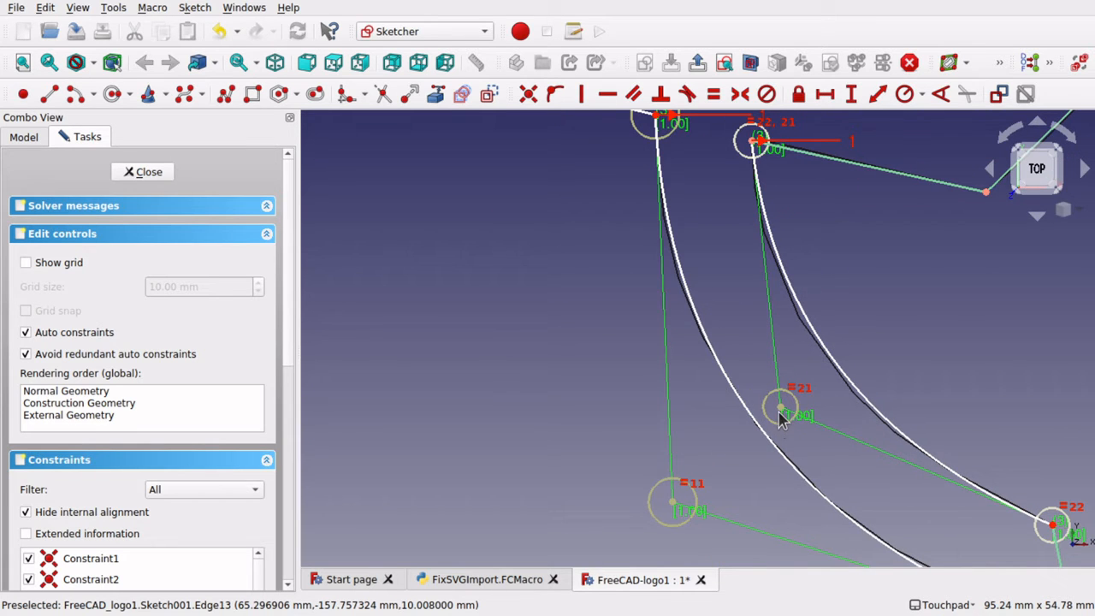
pyautogui.moveTo(784, 410); pyautogui.dragTo(792, 424)
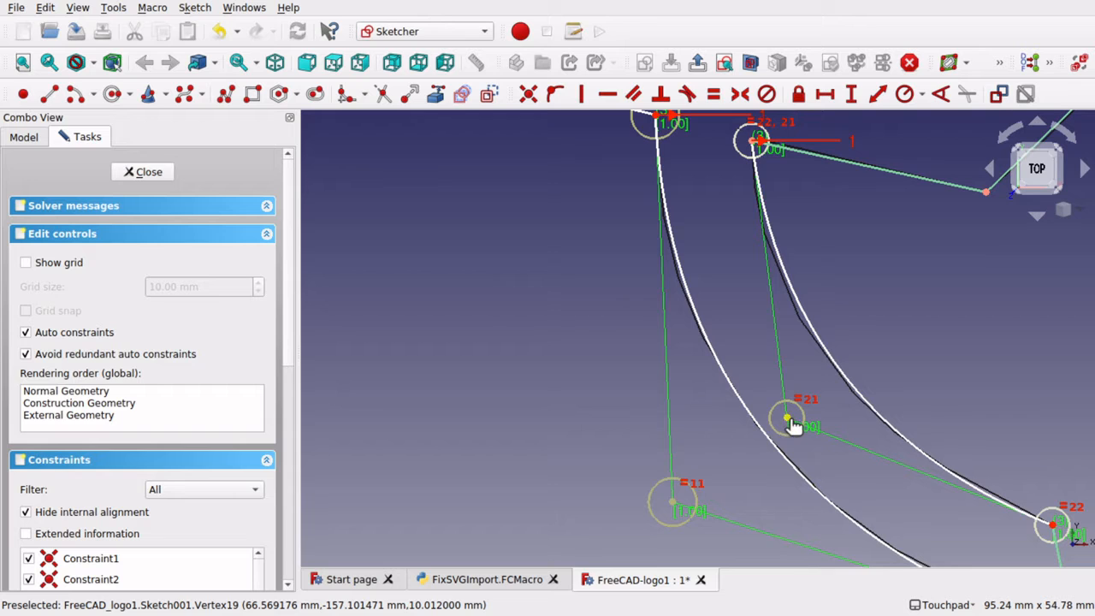
pyautogui.moveTo(794, 425); pyautogui.dragTo(763, 395)
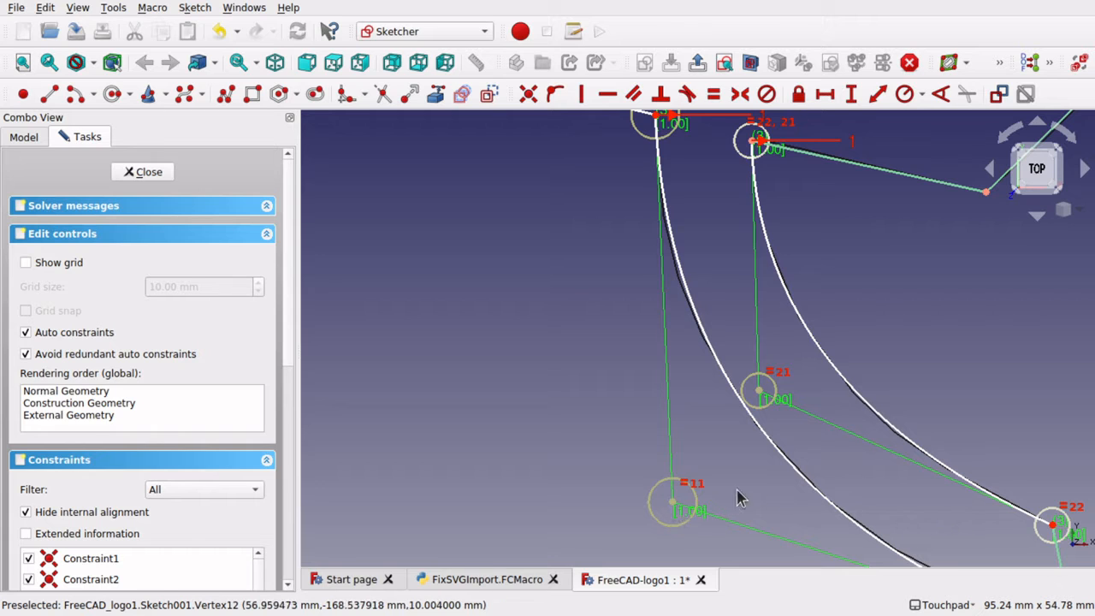
# Step: Close the rebuilt sketch and extrude it 10 mm along its normal in the Part workbench
pyautogui.scroll(-5, 886, 493)
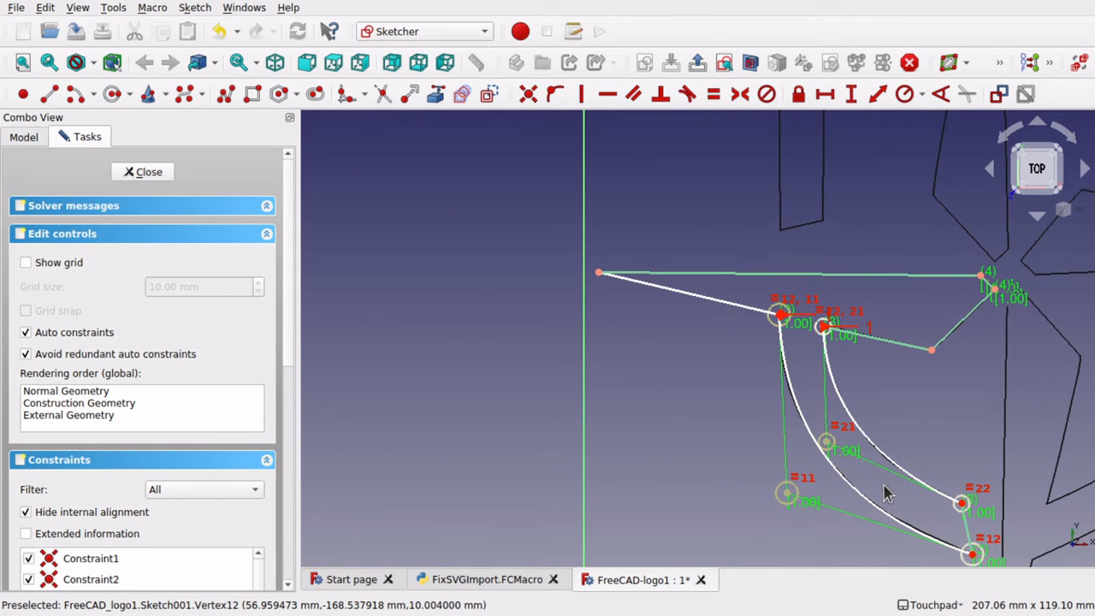
pyautogui.click(138, 172)
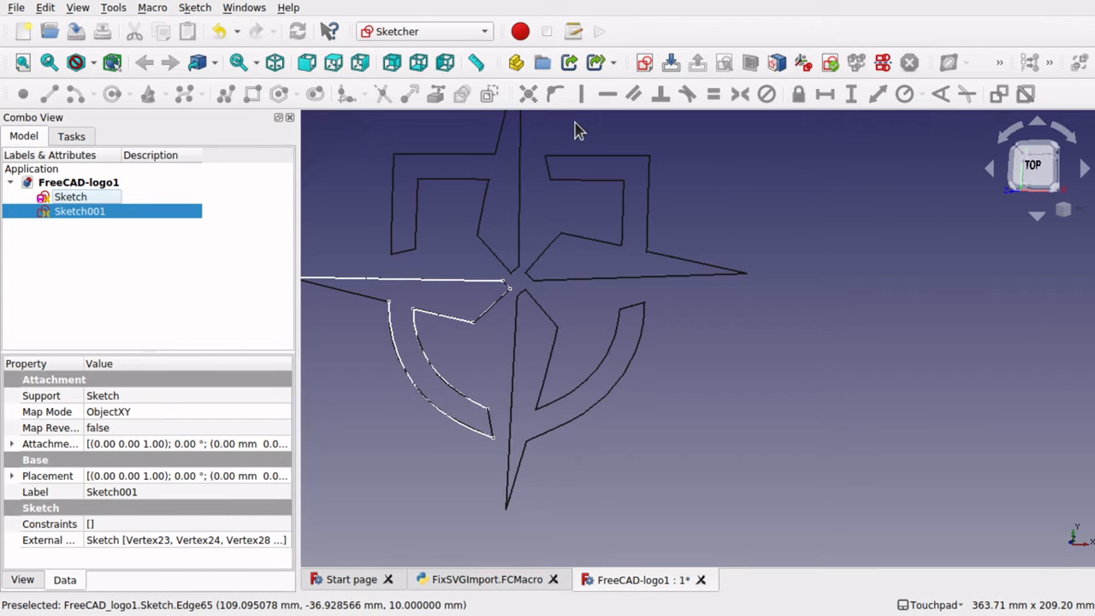
pyautogui.click(455, 32)
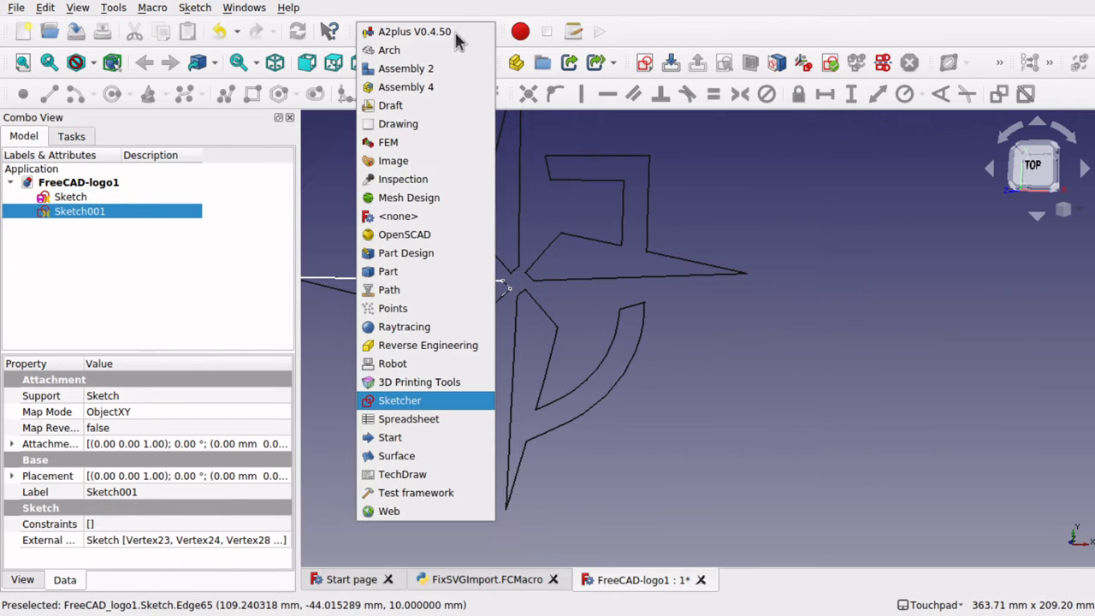
pyautogui.click(413, 276)
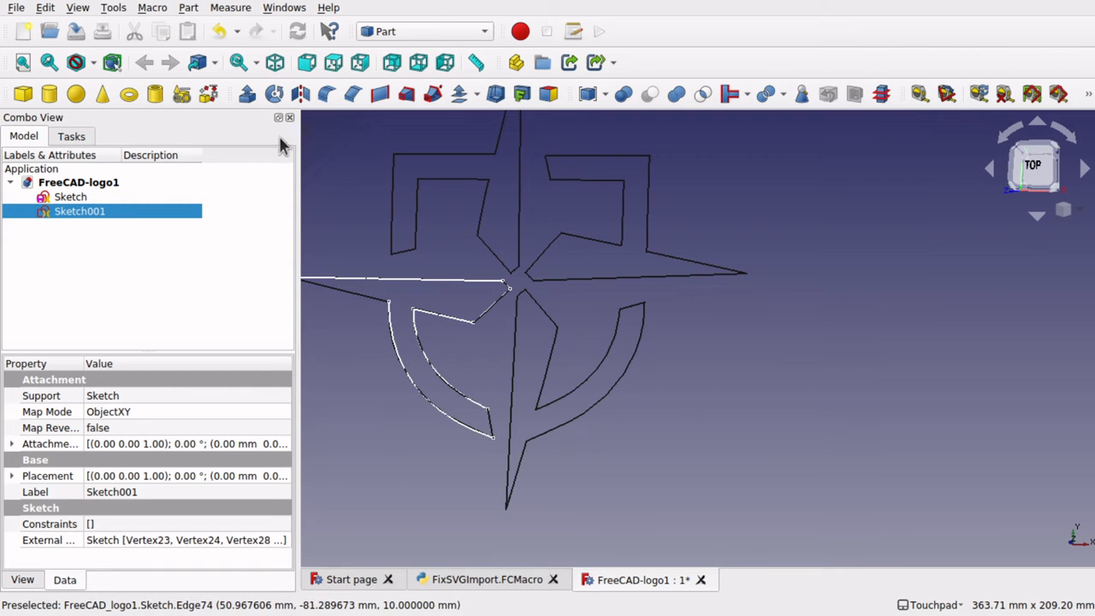
pyautogui.click(246, 96)
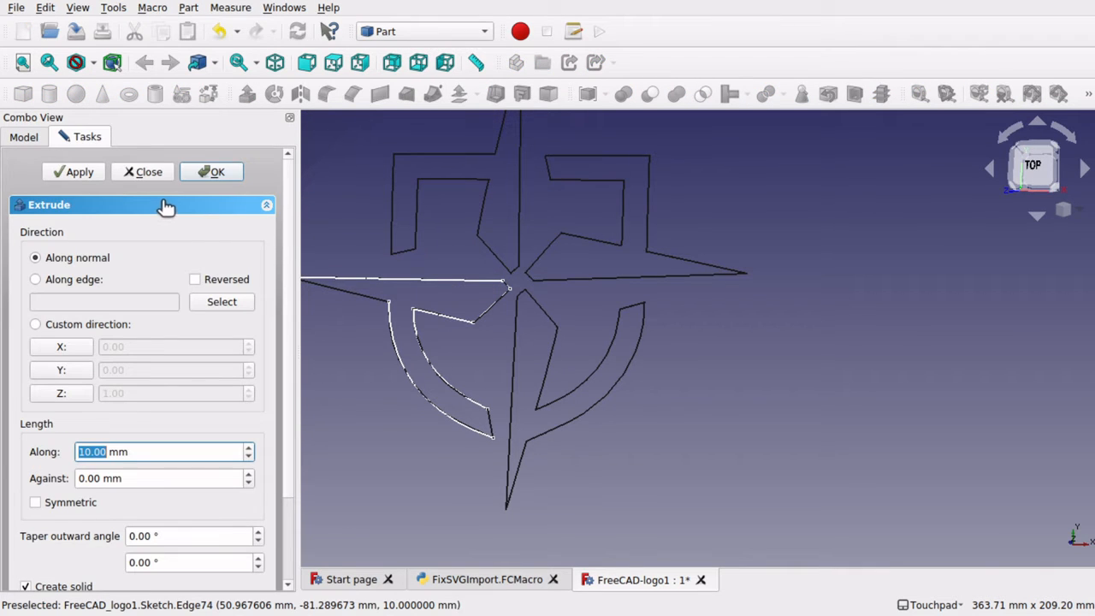
pyautogui.click(213, 172)
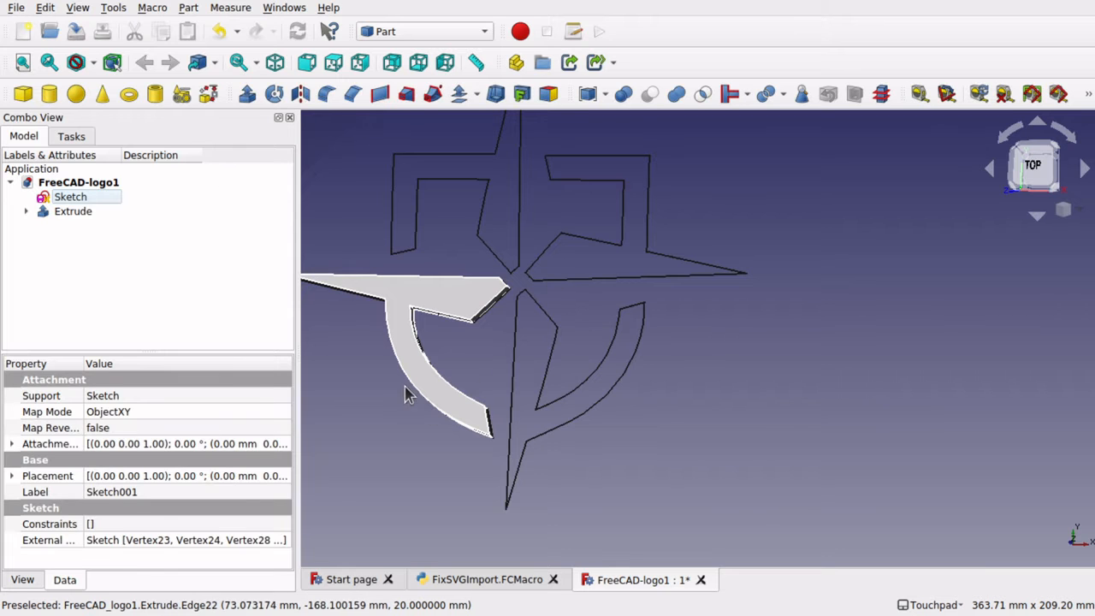
# Step: Examine the extruded spike and band from several angles and compare its source sketch with the imported one in the model tree
pyautogui.keyDown('alt'); pyautogui.moveTo(433, 366); pyautogui.dragTo(419, 291); pyautogui.keyUp('alt')
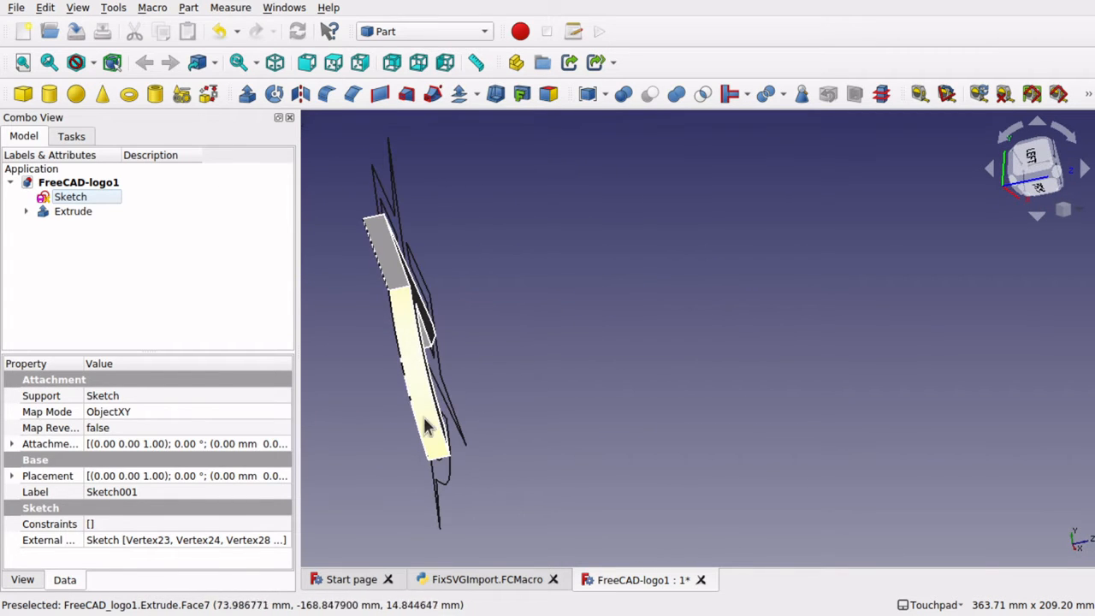
pyautogui.keyDown('alt'); pyautogui.moveTo(406, 405); pyautogui.dragTo(353, 217); pyautogui.keyUp('alt')
pyautogui.keyDown('alt'); pyautogui.moveTo(423, 359); pyautogui.dragTo(454, 379); pyautogui.keyUp('alt')
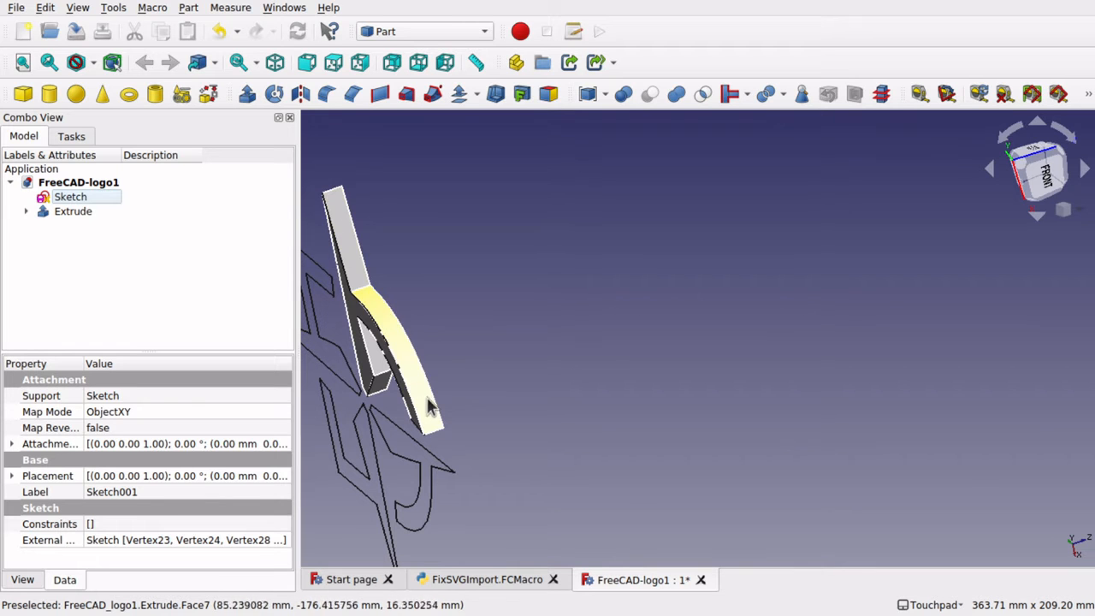
pyautogui.keyDown('alt'); pyautogui.moveTo(420, 376); pyautogui.dragTo(176, 281); pyautogui.keyUp('alt')
pyautogui.click(74, 212)
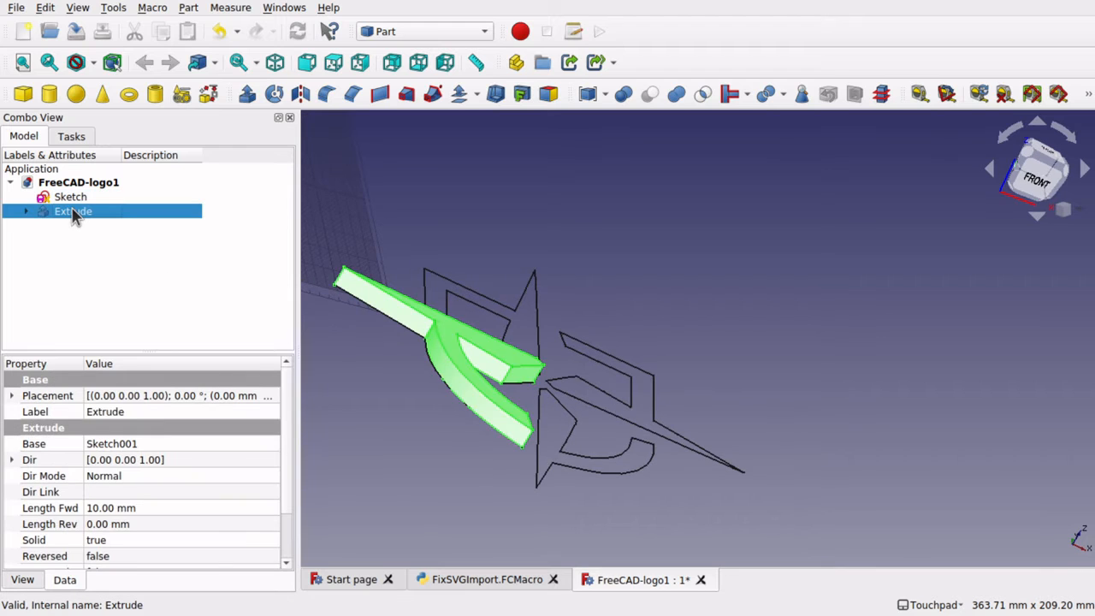
pyautogui.click(27, 211)
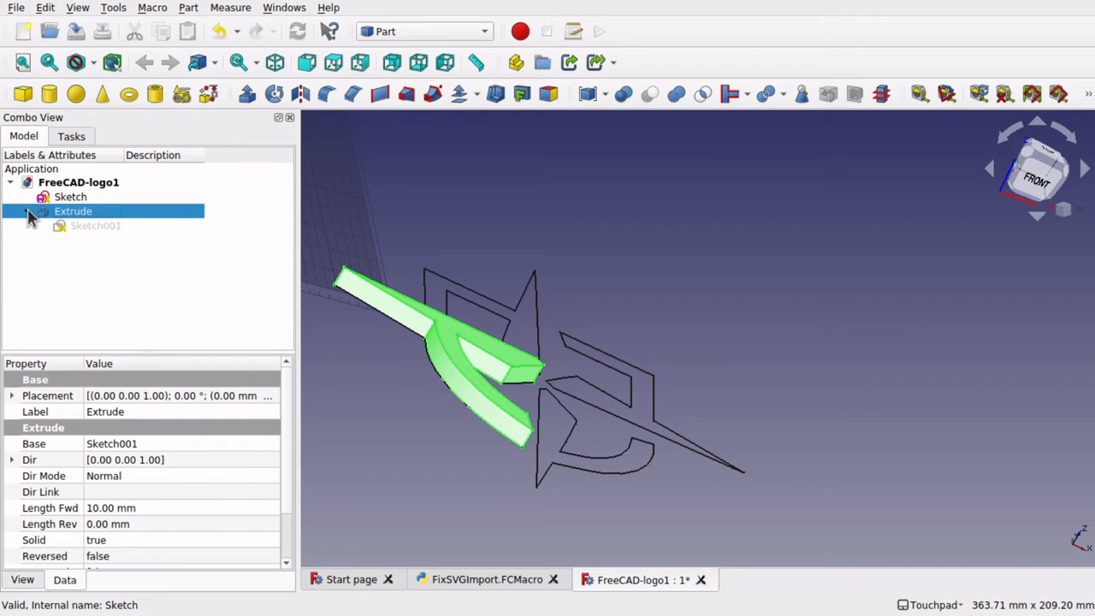
pyautogui.click(68, 197)
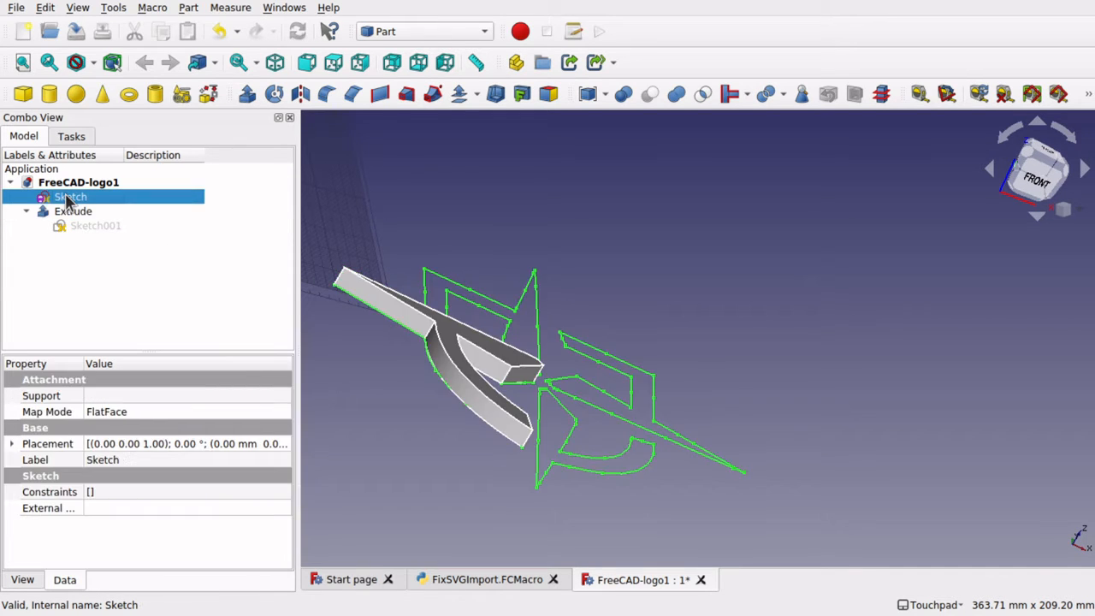
pyautogui.click(52, 211)
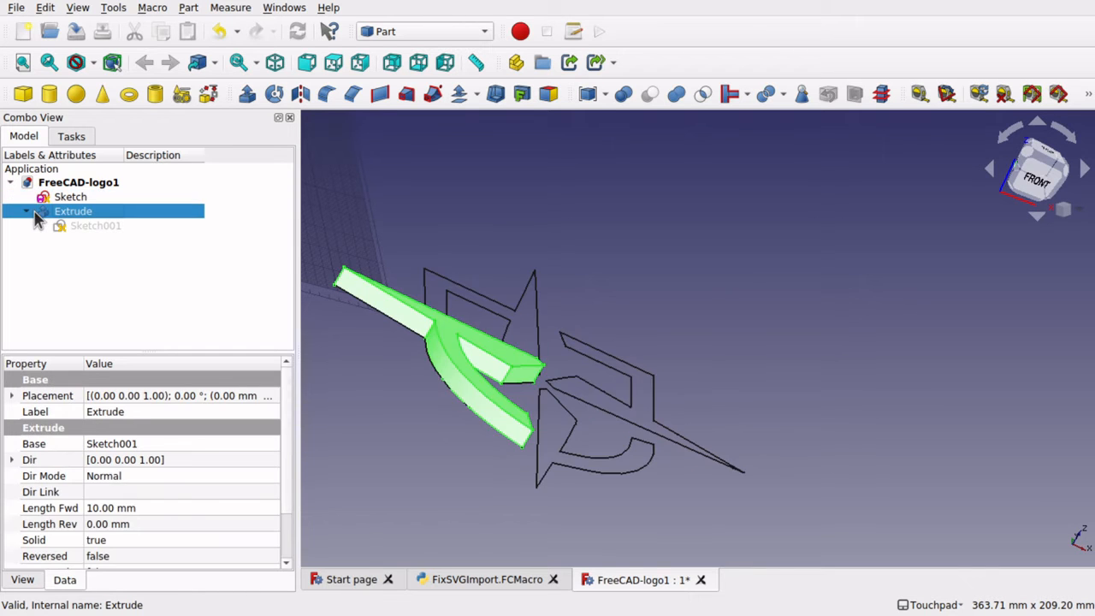
# Step: Extrude the original imported sketch 10 mm along its normal and hide that extrusion, leaving the rebuilt solid shown
pyautogui.click(58, 198)
pyautogui.click(246, 94)
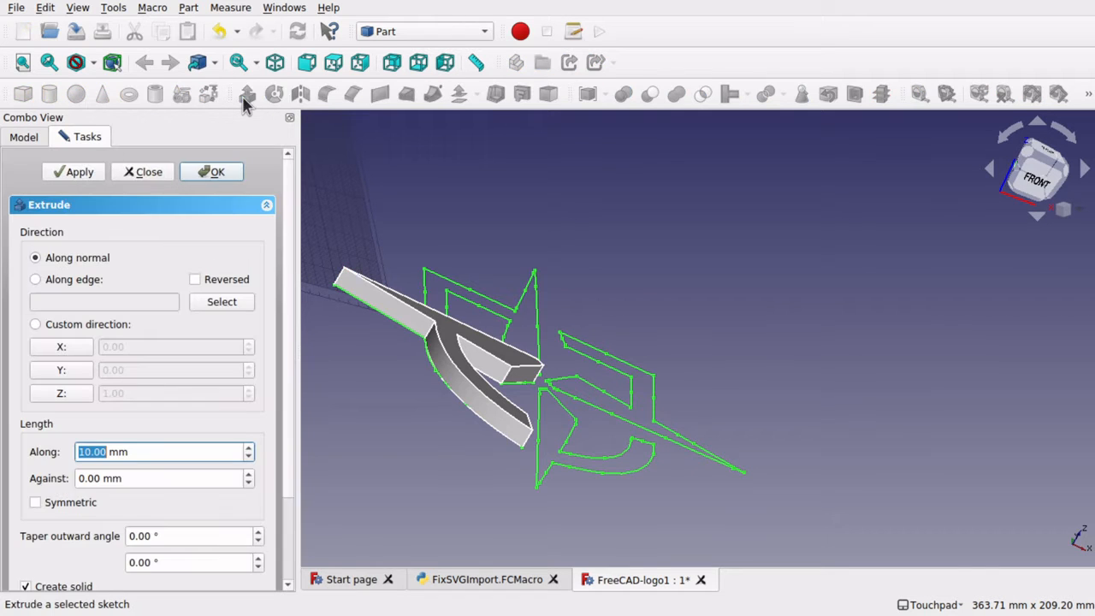
pyautogui.write('10')
pyautogui.click(208, 170)
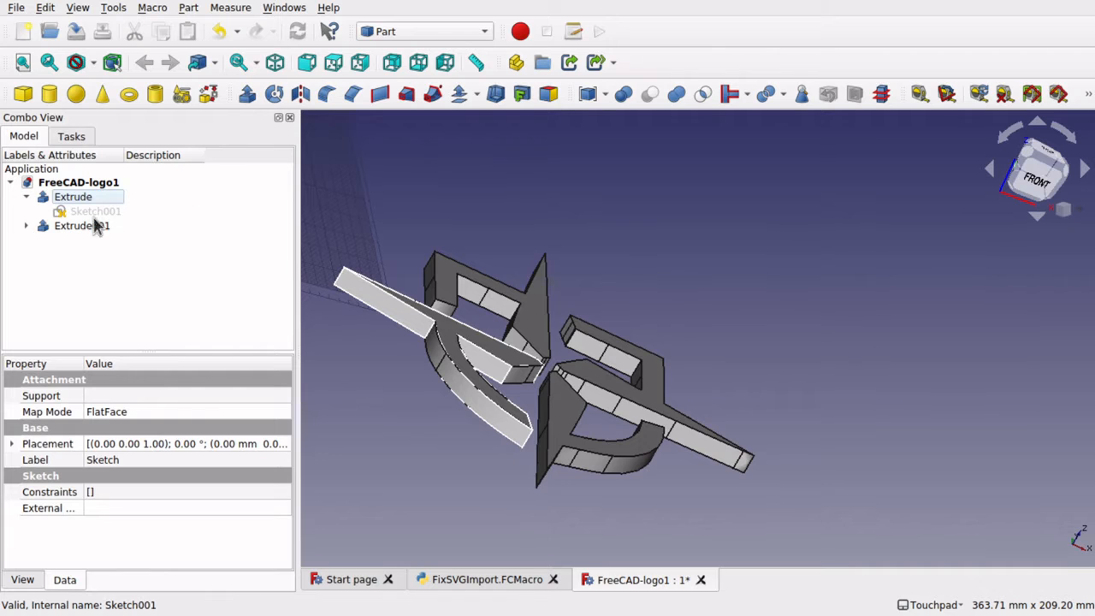
pyautogui.click(74, 230)
pyautogui.press('space')
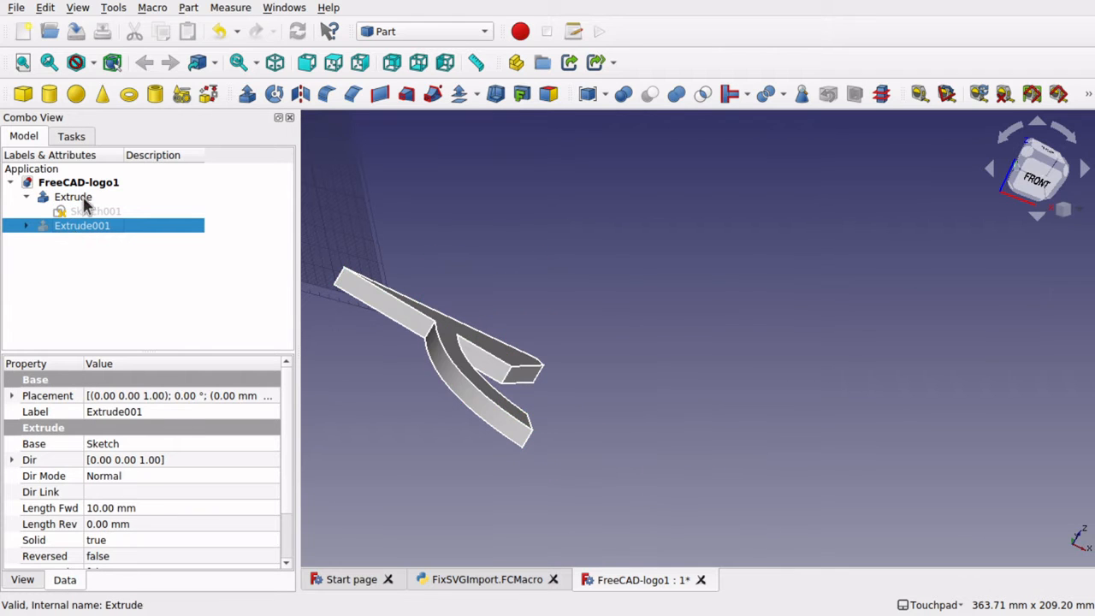
# Step: Compare the imported and rebuilt extrusions by toggling their visibility and orbiting around them, finishing with only the rebuilt solid displayed
pyautogui.press('space')
pyautogui.click(77, 199)
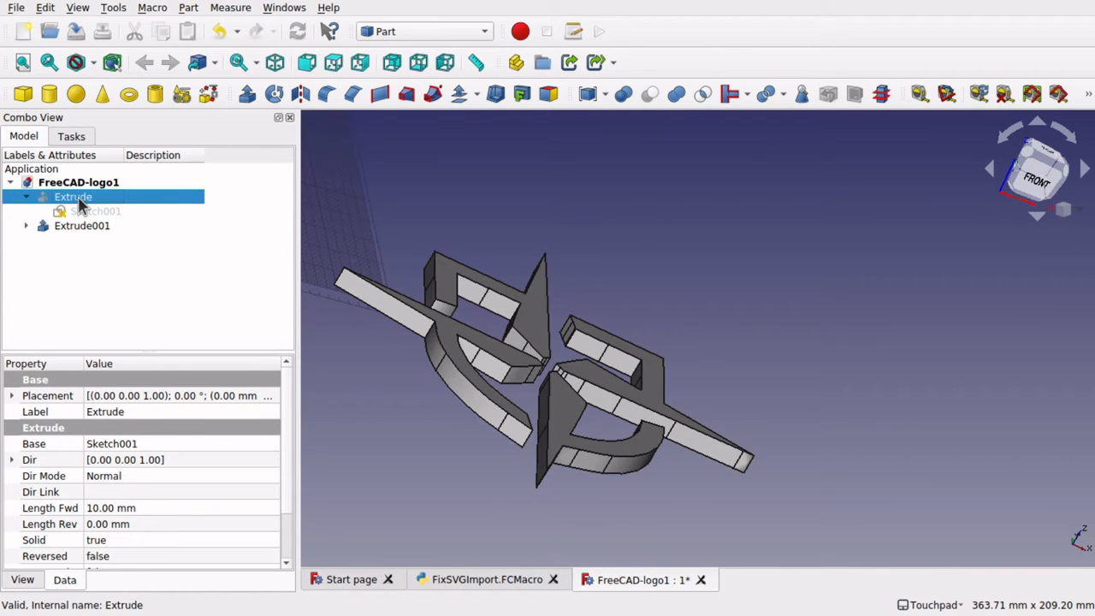
pyautogui.keyDown('shift'); pyautogui.moveTo(476, 449); pyautogui.dragTo(502, 447); pyautogui.keyUp('shift')
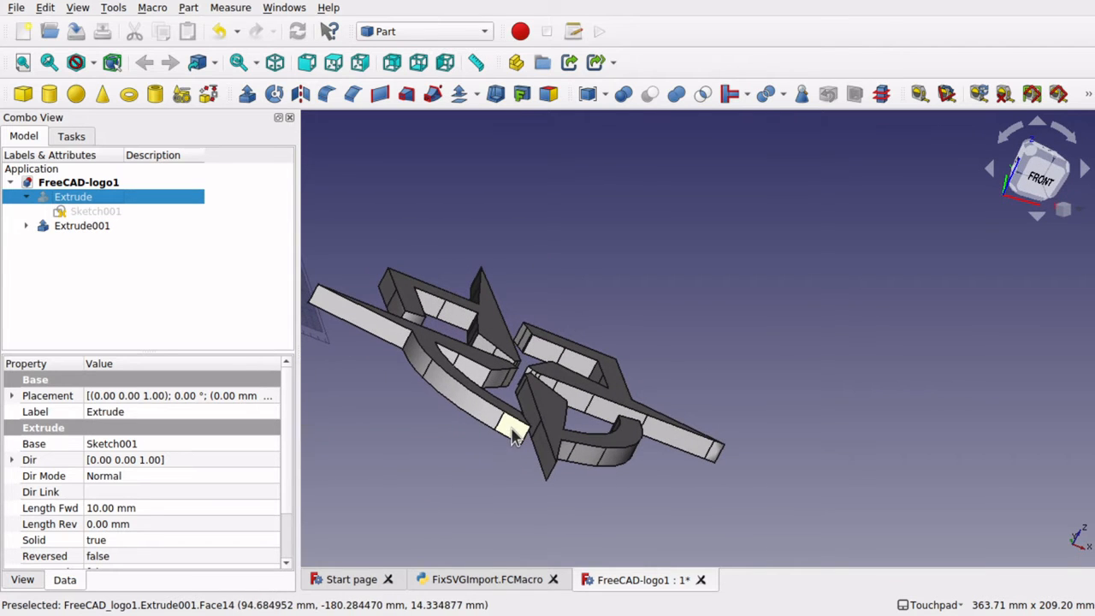
pyautogui.moveTo(418, 353)
pyautogui.keyDown('shift'); pyautogui.mouseDown()
pyautogui.moveTo(439, 384)
pyautogui.moveTo(540, 420)
pyautogui.moveTo(474, 479)
pyautogui.moveTo(420, 415)
pyautogui.moveTo(416, 361)
pyautogui.moveTo(426, 368)
pyautogui.mouseUp(); pyautogui.keyUp('shift')
pyautogui.press('space')
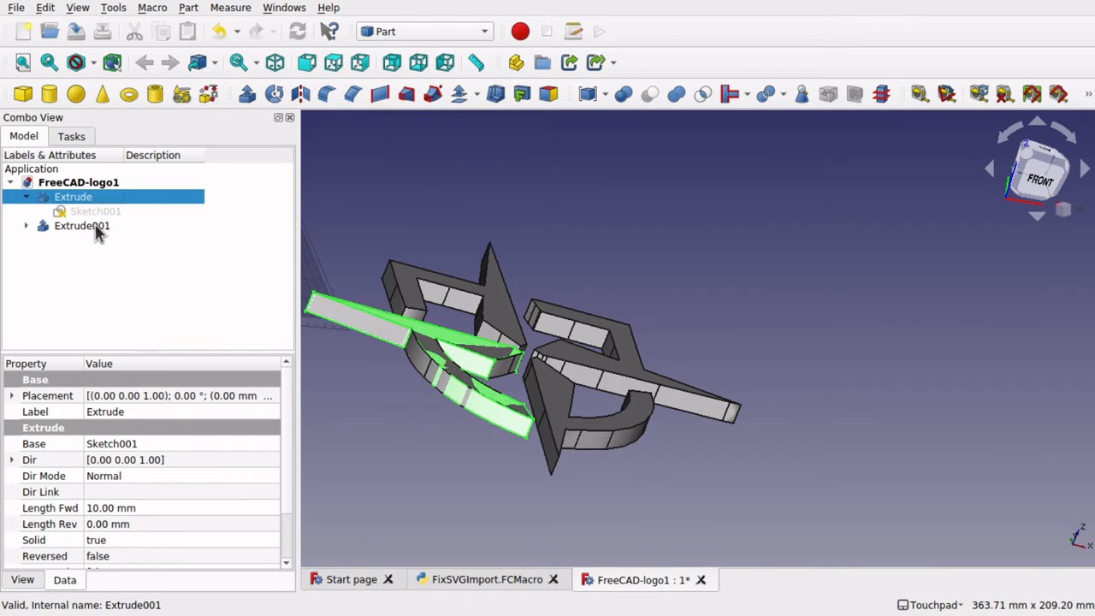
pyautogui.click(95, 226)
pyautogui.press('space')
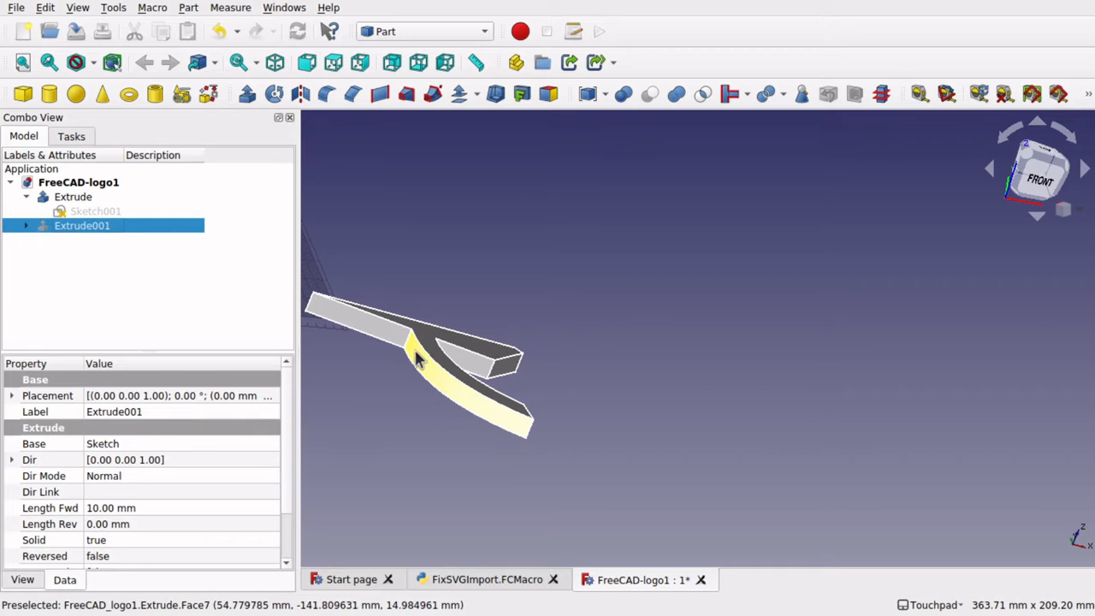
# Step: Examine the rebuilt solid's side and top faces up close from several angles
pyautogui.click(381, 390)
pyautogui.press('Left')
pyautogui.press('Left')
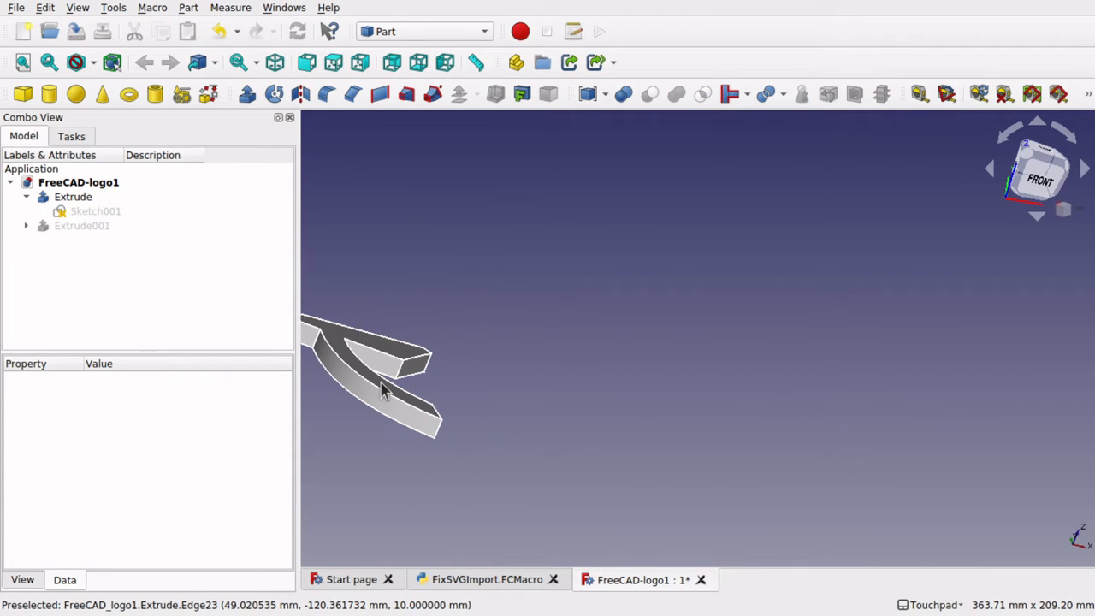
pyautogui.press('Right')
pyautogui.press('Right')
pyautogui.press('Right')
pyautogui.press('Right')
pyautogui.scroll(3, 466, 340)
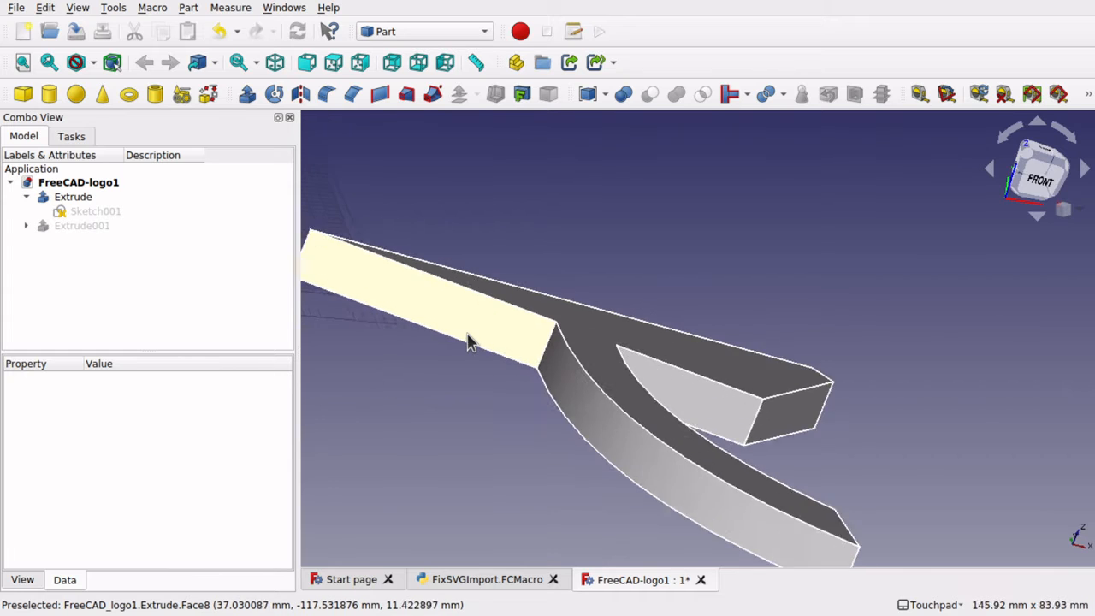
pyautogui.scroll(-1, 469, 340)
pyautogui.scroll(1, 469, 340)
pyautogui.keyDown('shift'); pyautogui.moveTo(514, 304); pyautogui.dragTo(386, 317); pyautogui.keyUp('shift')
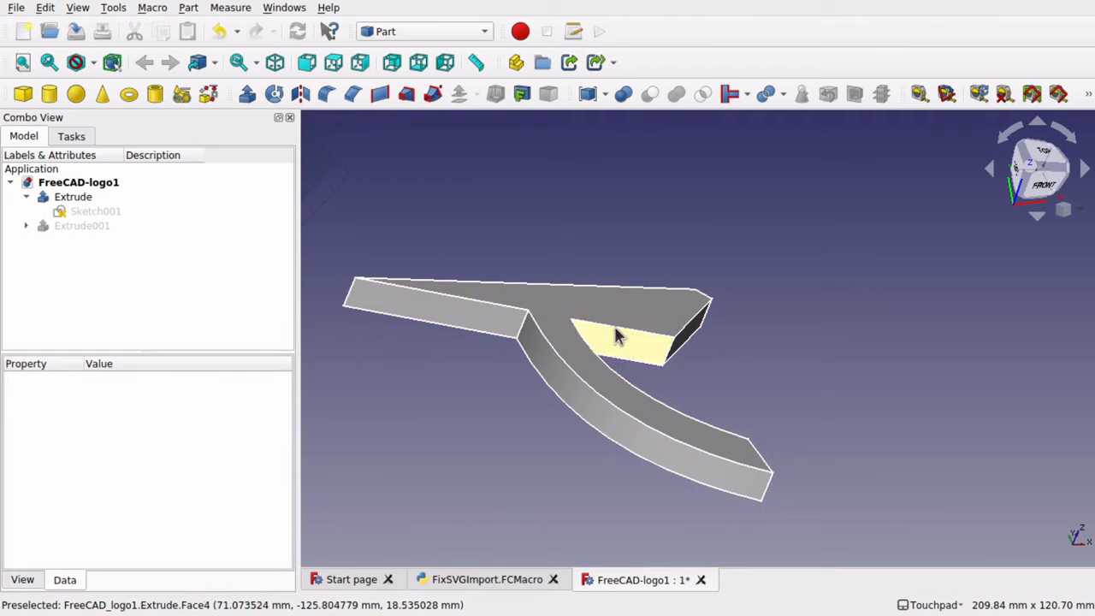
pyautogui.keyDown('shift'); pyautogui.moveTo(540, 259); pyautogui.dragTo(473, 264); pyautogui.keyUp('shift')
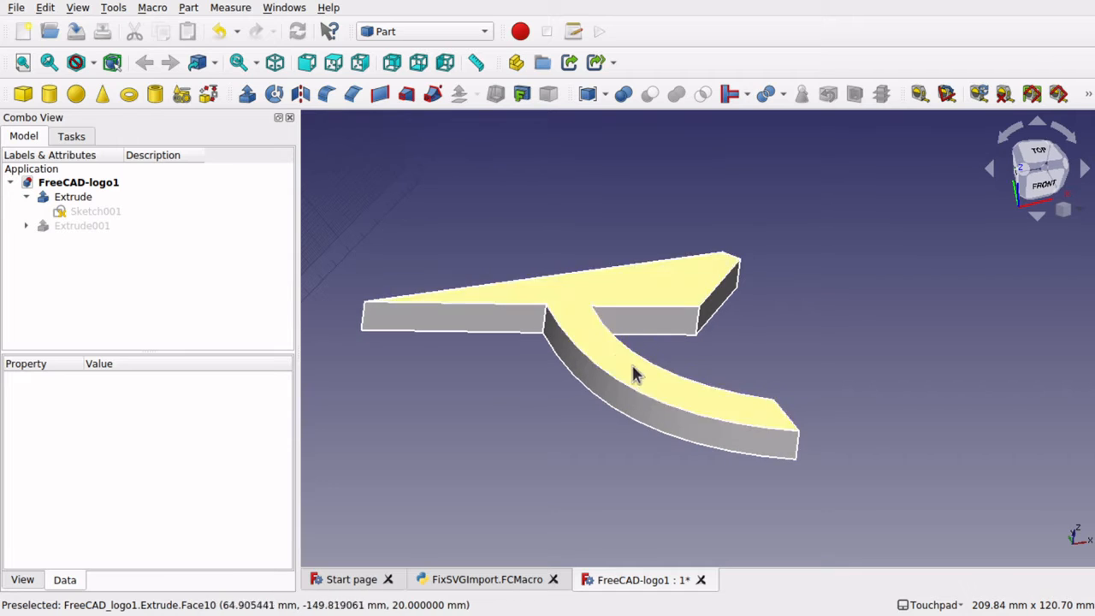
# Step: Chamfer all edges around the rebuilt solid's top face with a constant length of 2 mm, using face selection
pyautogui.click(587, 350)
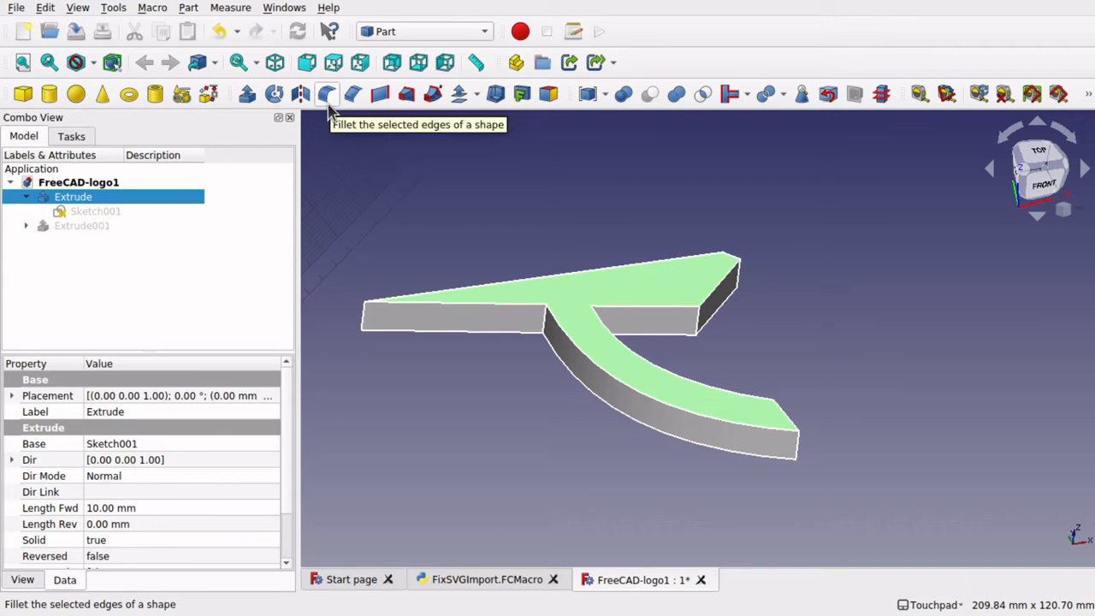
pyautogui.click(352, 103)
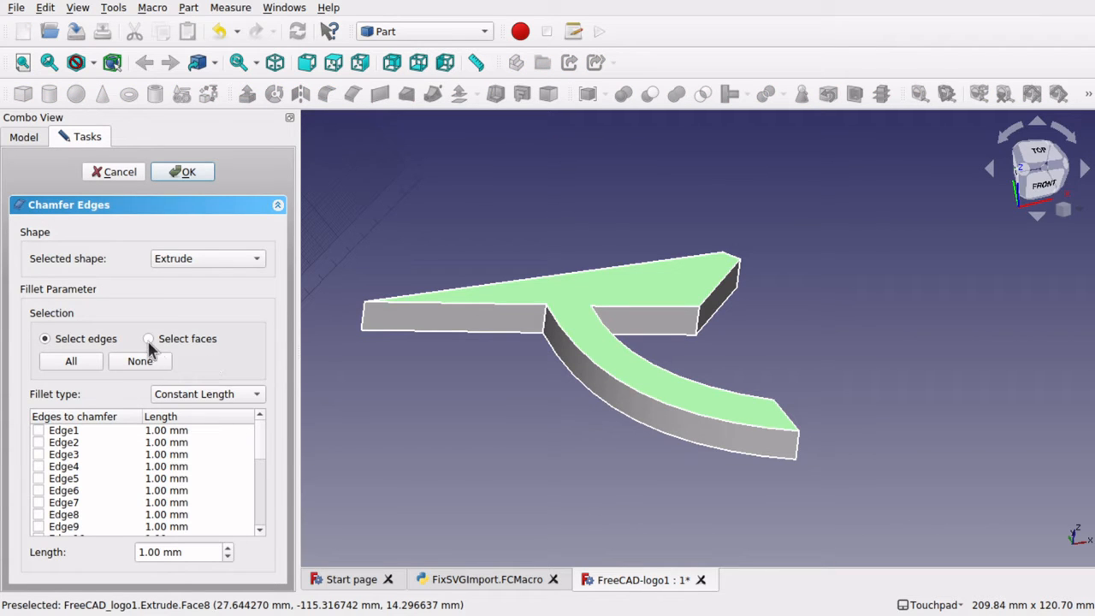
pyautogui.click(576, 295)
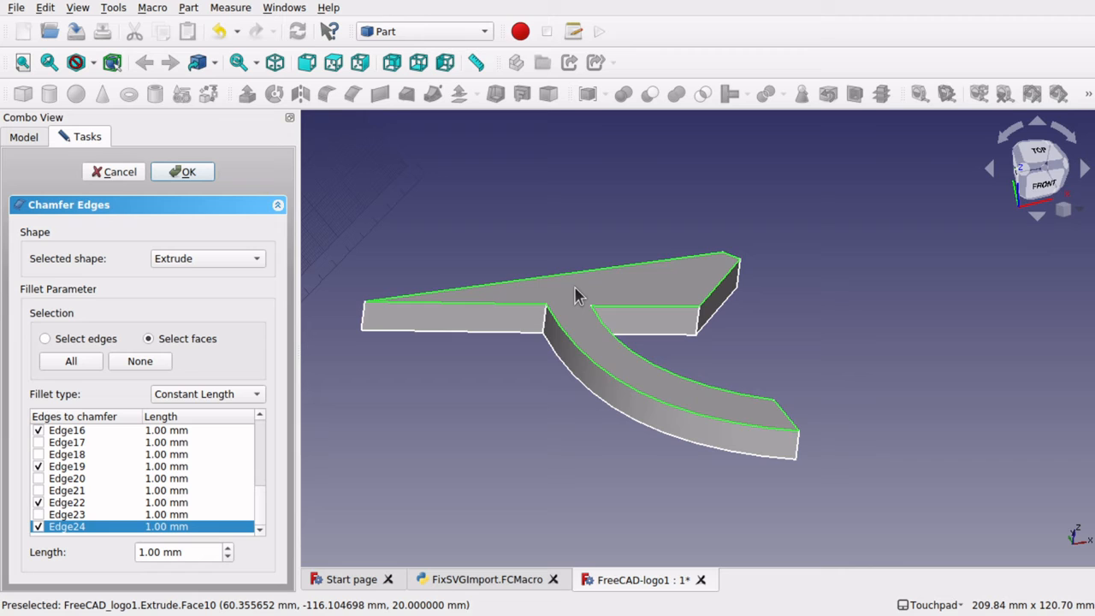
pyautogui.click(229, 548)
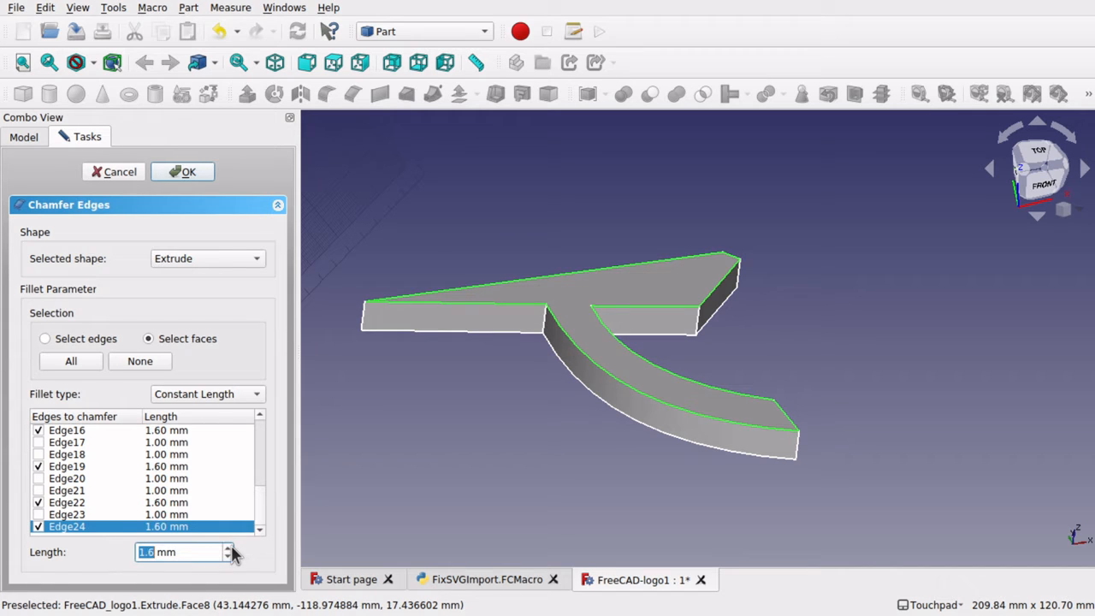
pyautogui.click(254, 341)
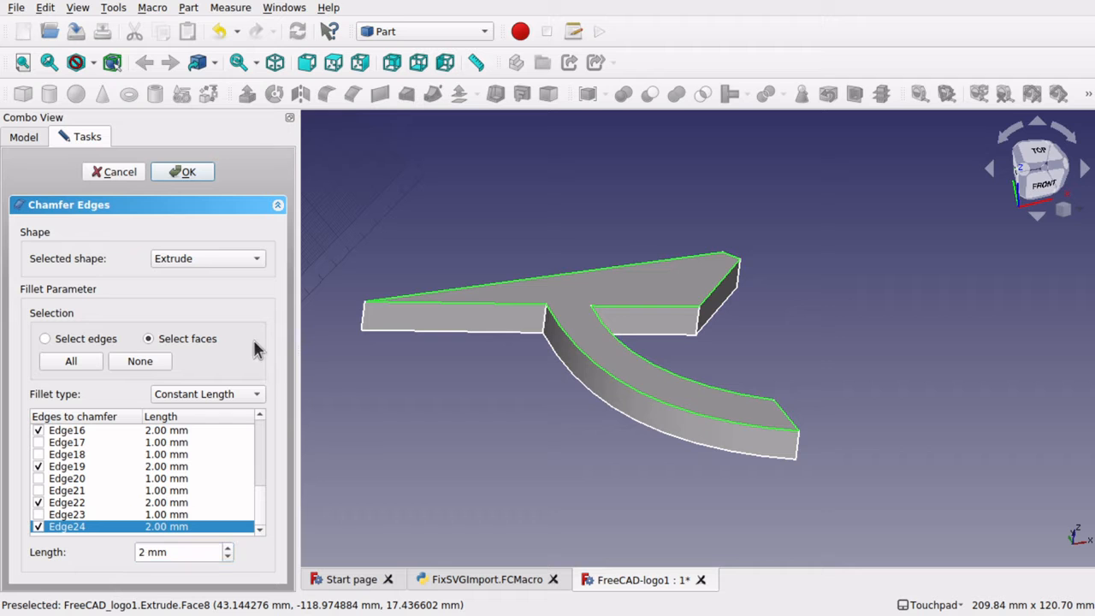
pyautogui.click(183, 171)
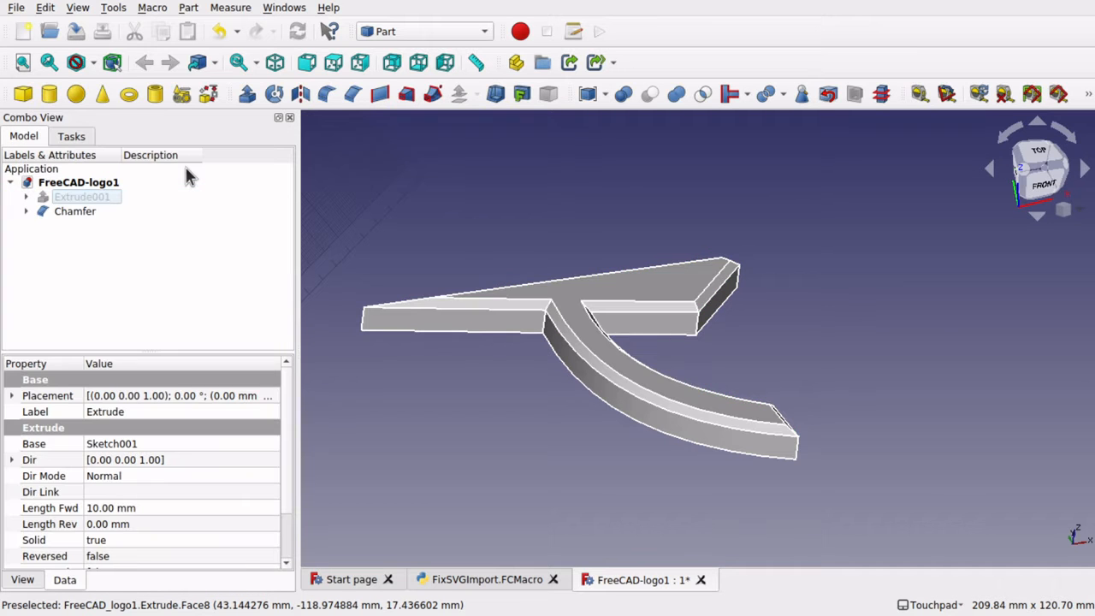
pyautogui.keyDown('shift'); pyautogui.moveTo(617, 321); pyautogui.dragTo(679, 341); pyautogui.keyUp('shift')
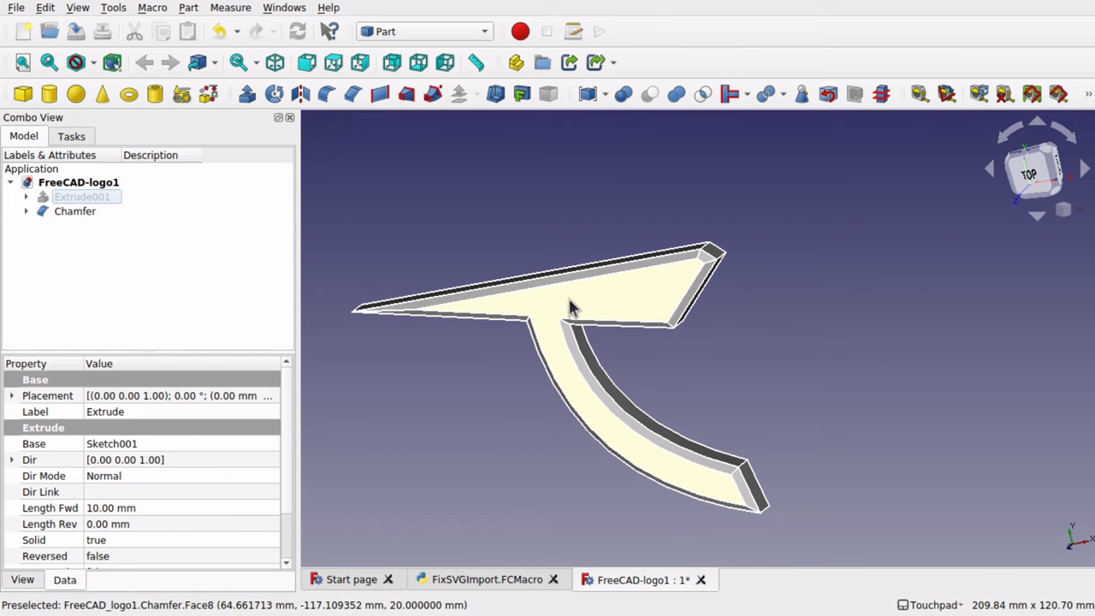
# Step: Undo the chamfer and both extrusions, and toggle the imported sketch's visibility
pyautogui.hotkey('ctrl', 'z')
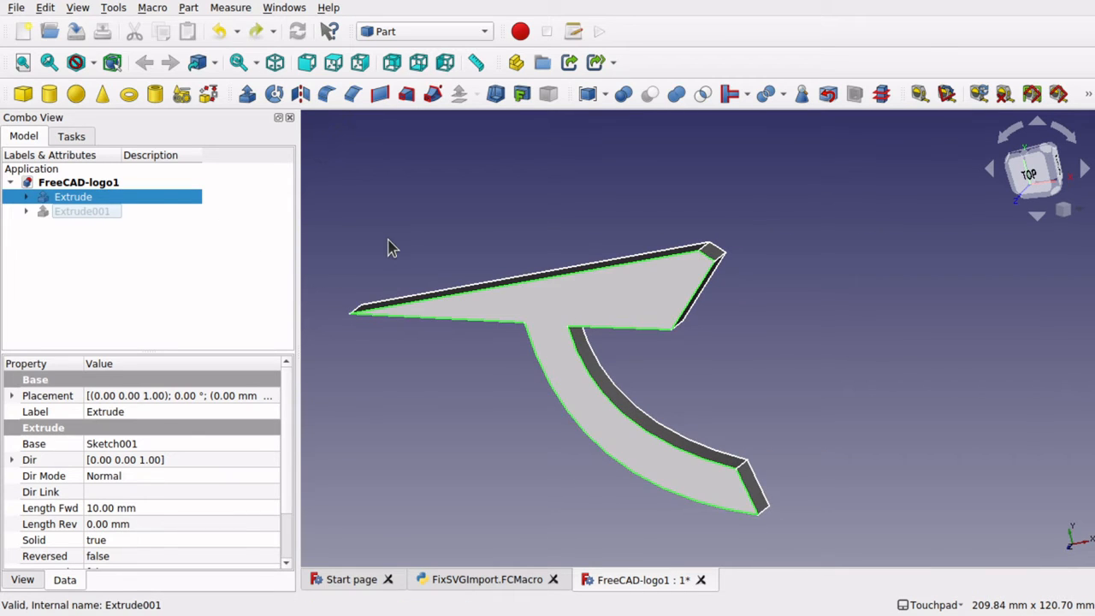
pyautogui.hotkey('ctrl', 'z')
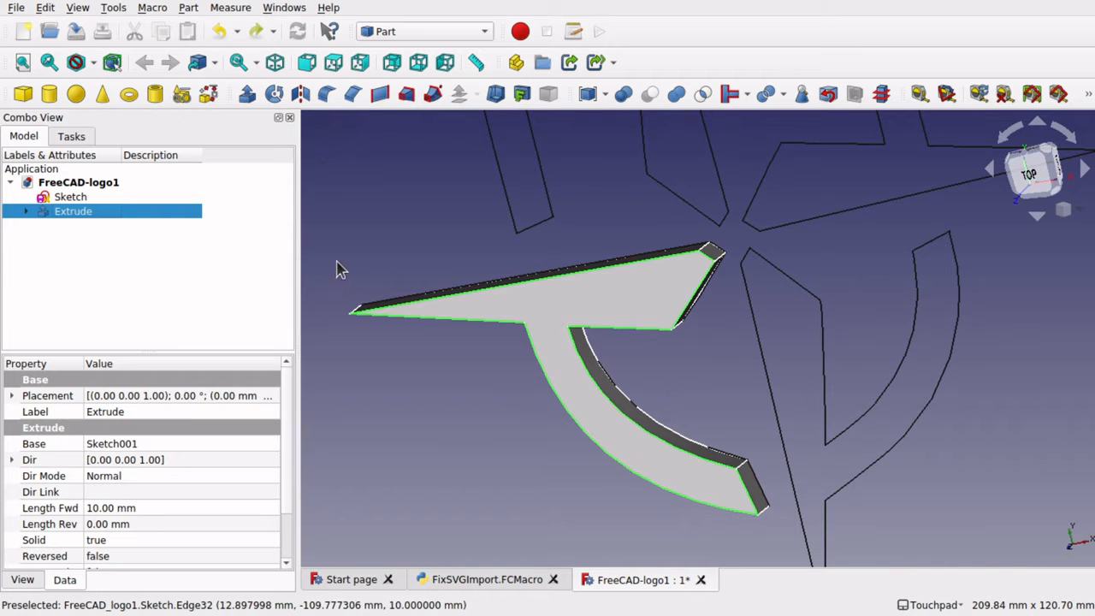
pyautogui.hotkey('ctrl', 'z')
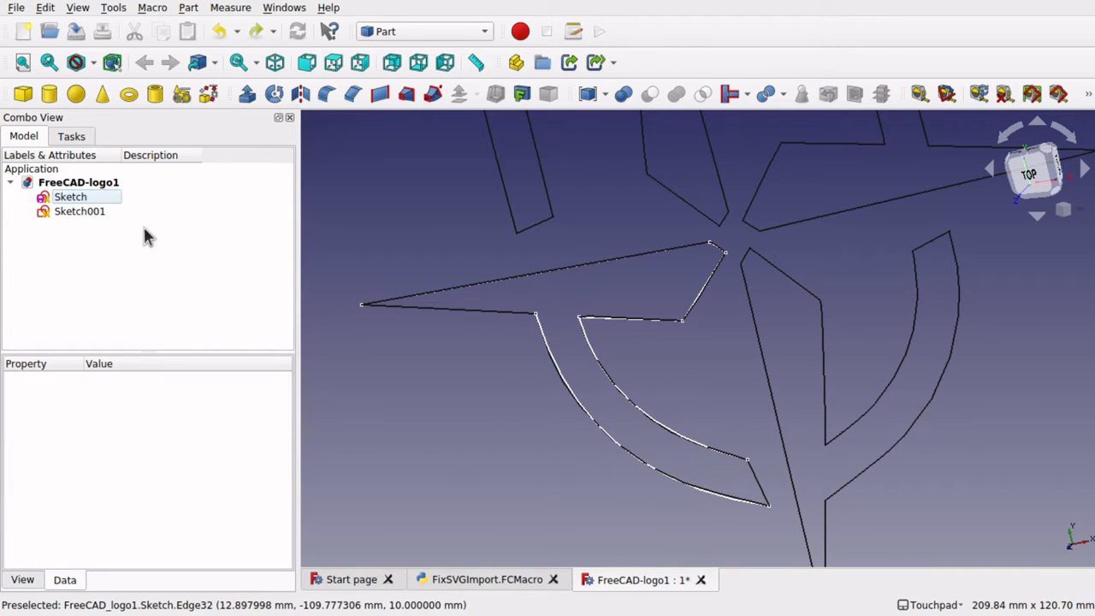
pyautogui.click(83, 219)
pyautogui.click(71, 198)
pyautogui.press('space')
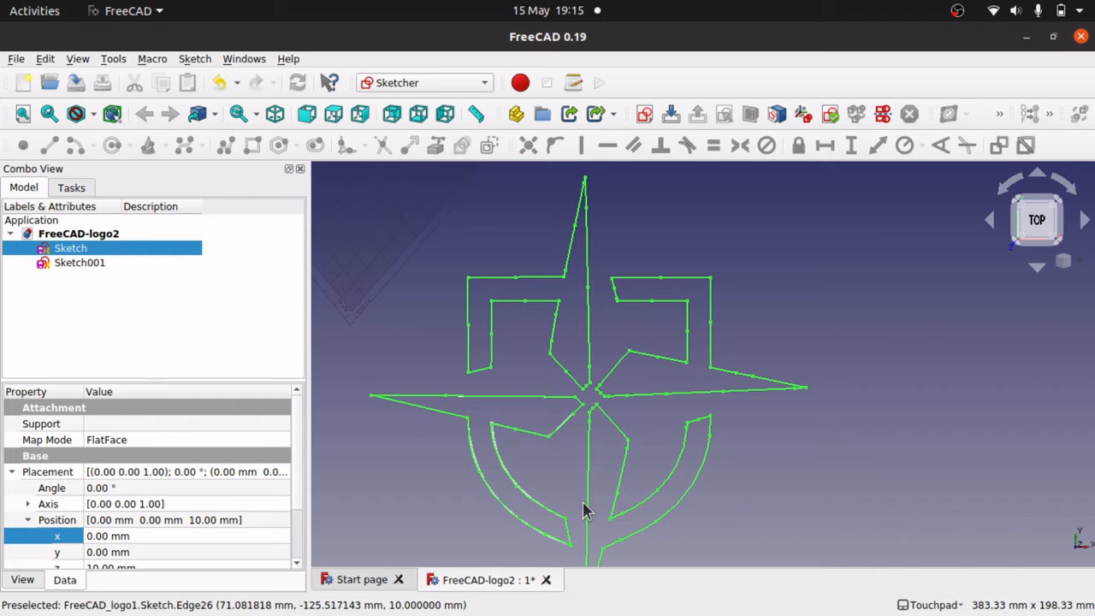
# Step: Open the rebuilt sketch for editing, select all its geometry and place a copy to the lower right of the original shape
pyautogui.click(85, 264)
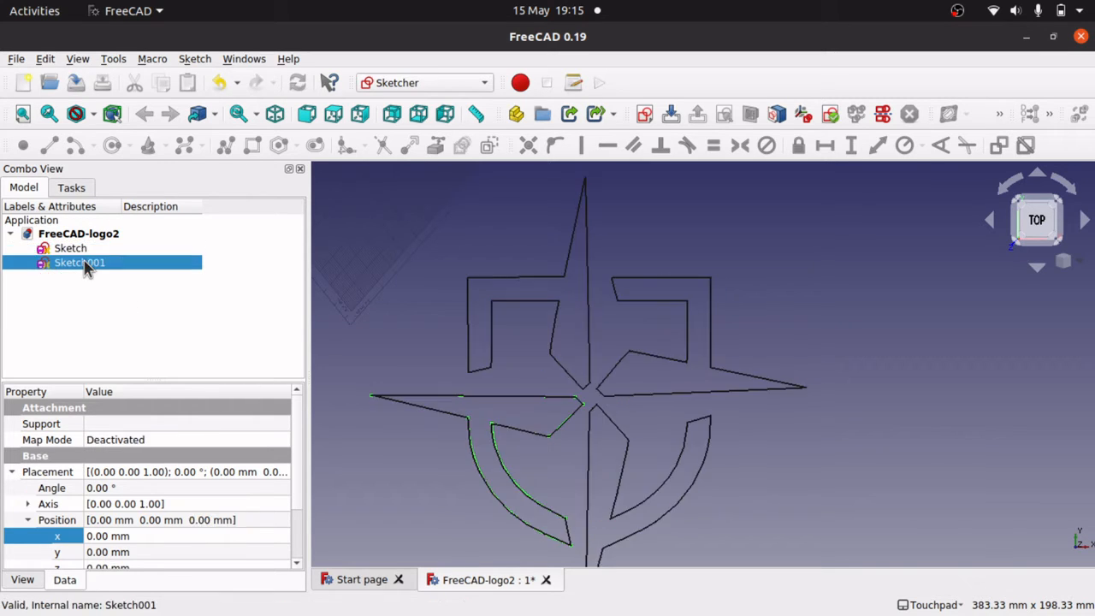
pyautogui.doubleClick(85, 267)
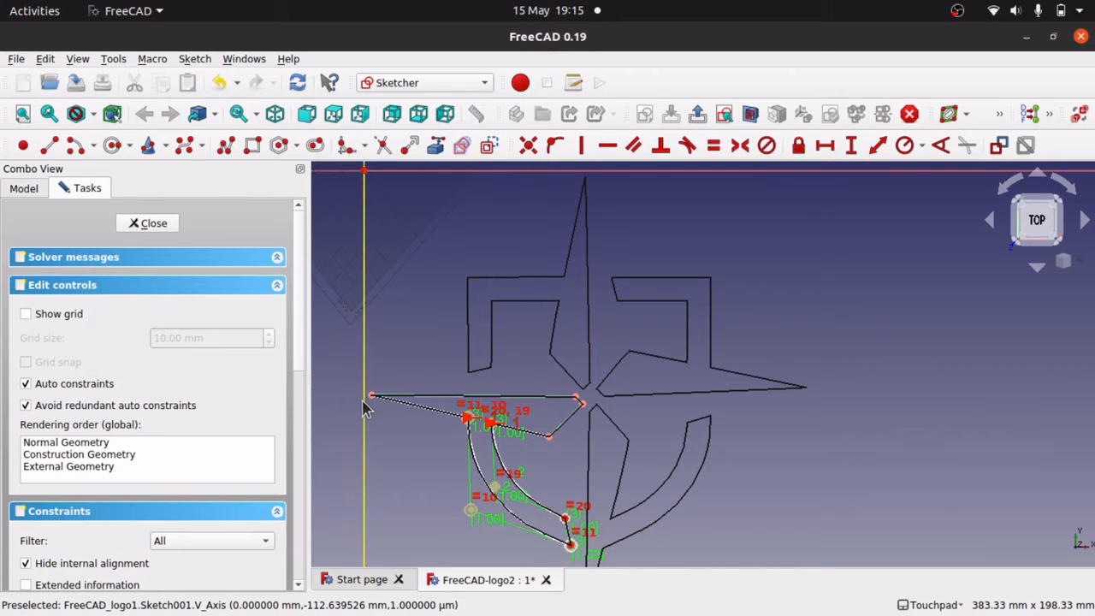
pyautogui.moveTo(341, 377)
pyautogui.mouseDown()
pyautogui.moveTo(550, 542)
pyautogui.moveTo(598, 564)
pyautogui.mouseUp()
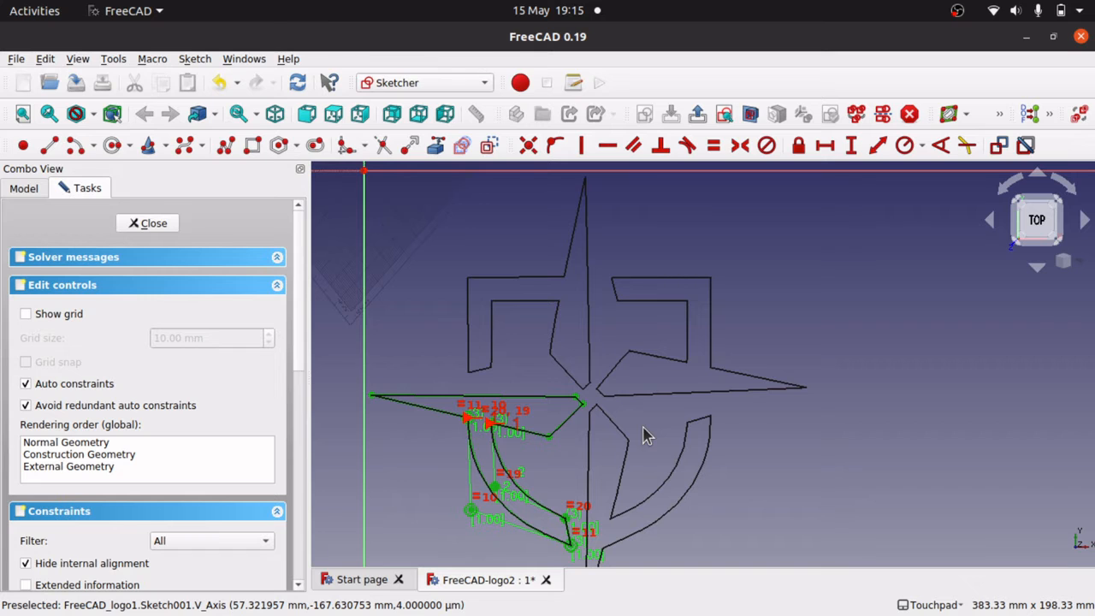
pyautogui.click(191, 61)
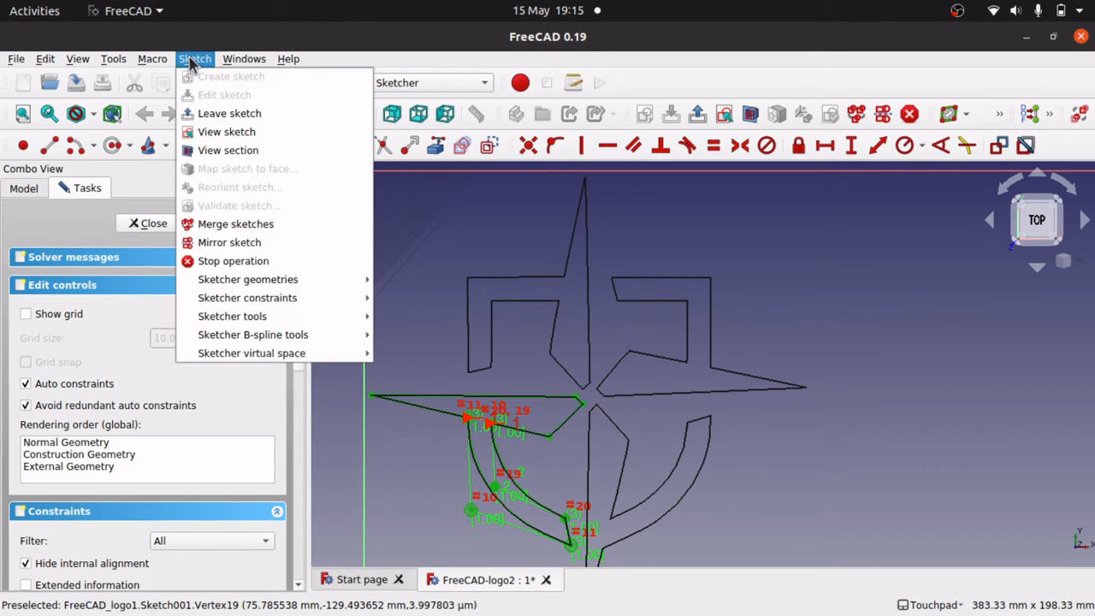
pyautogui.moveTo(304, 322)
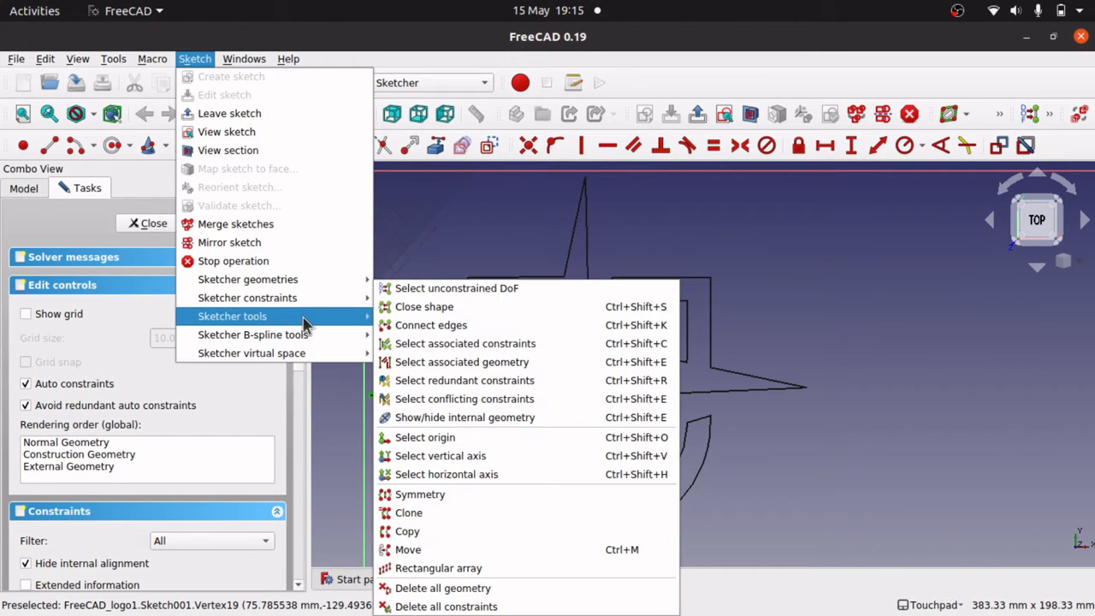
pyautogui.click(436, 531)
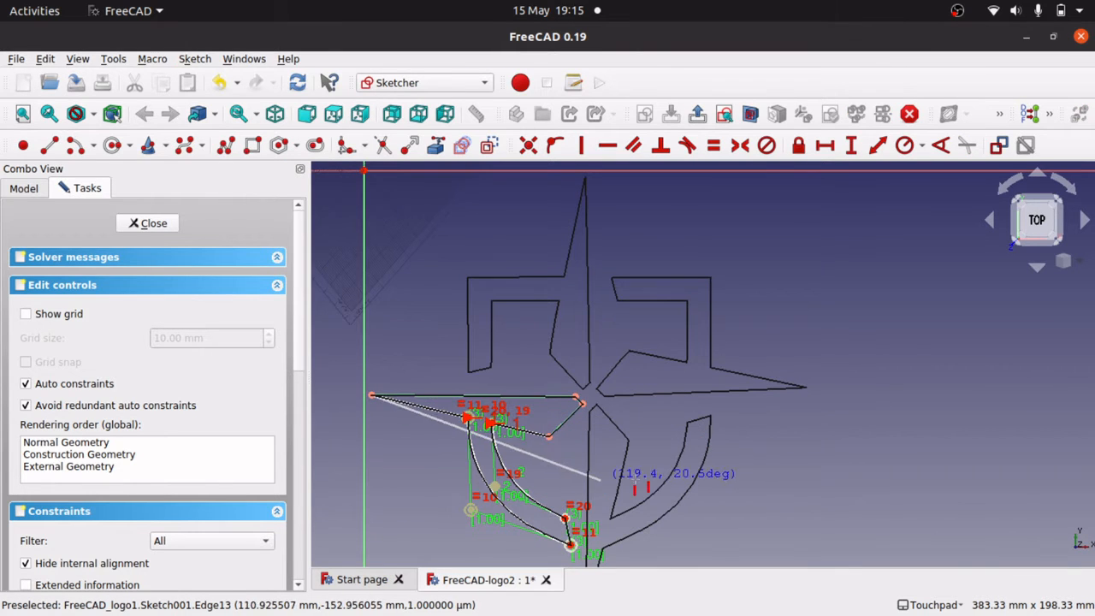
pyautogui.click(668, 469)
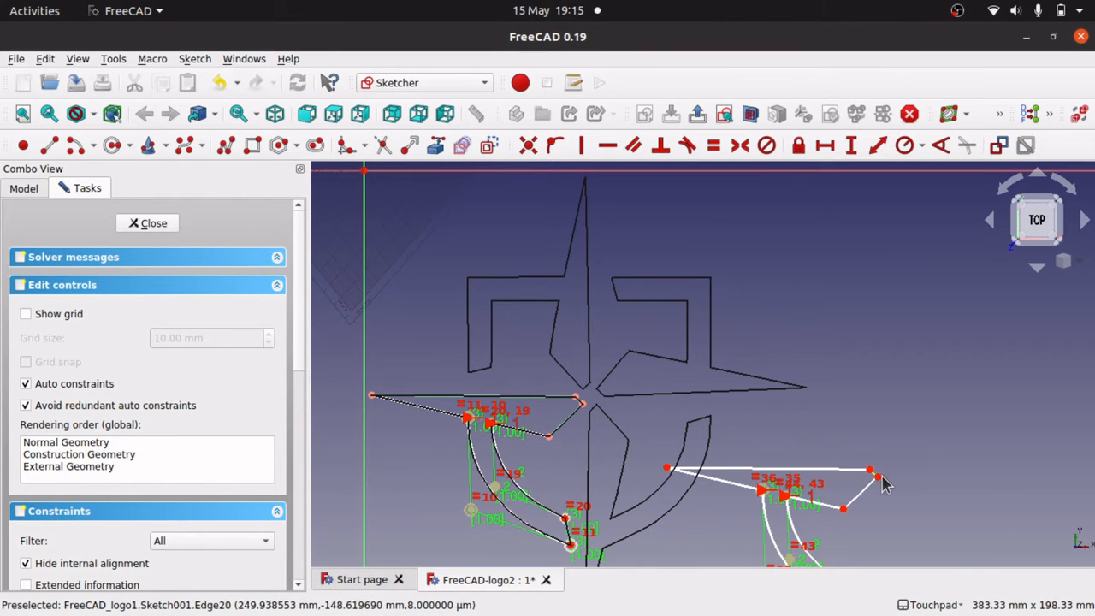
# Step: Try moving the copied spike's upper corner point, and undo both the move and the copy
pyautogui.moveTo(872, 471); pyautogui.dragTo(849, 437)
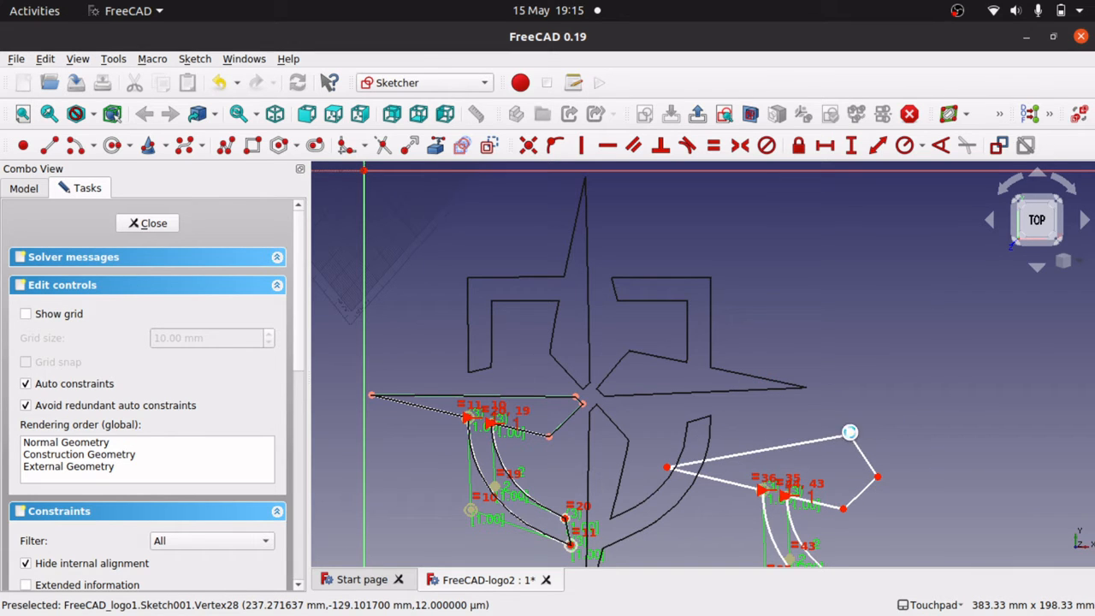
pyautogui.hotkey('ctrl', 'z')
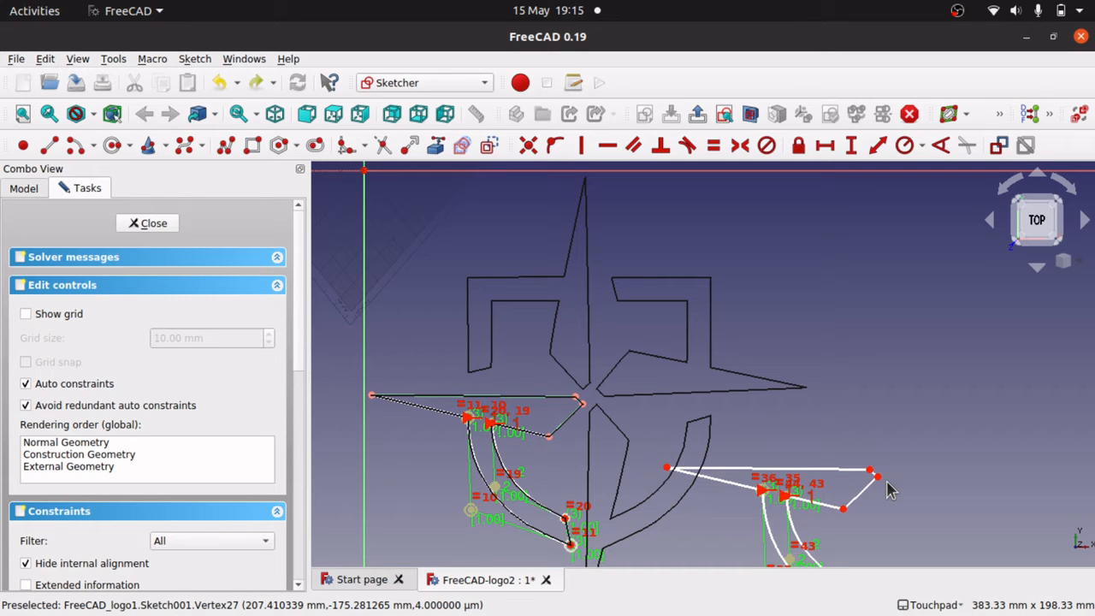
pyautogui.hotkey('ctrl', 'z')
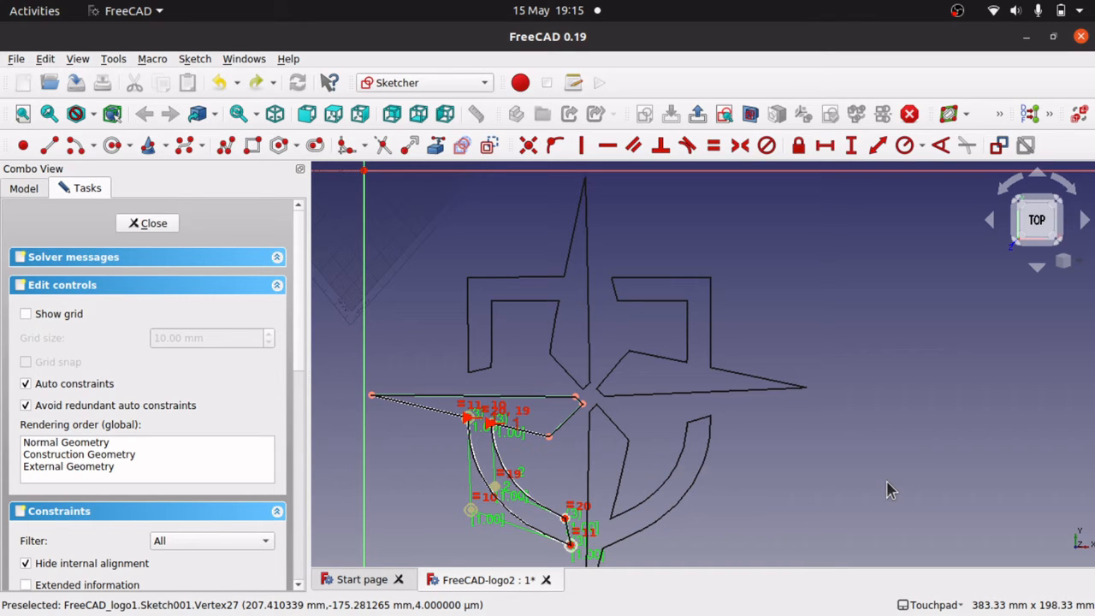
# Step: Hide the imported sketch, keep the rebuilt sketch shown, and close the rebuilt sketch's editing
pyautogui.click(26, 190)
pyautogui.click(72, 249)
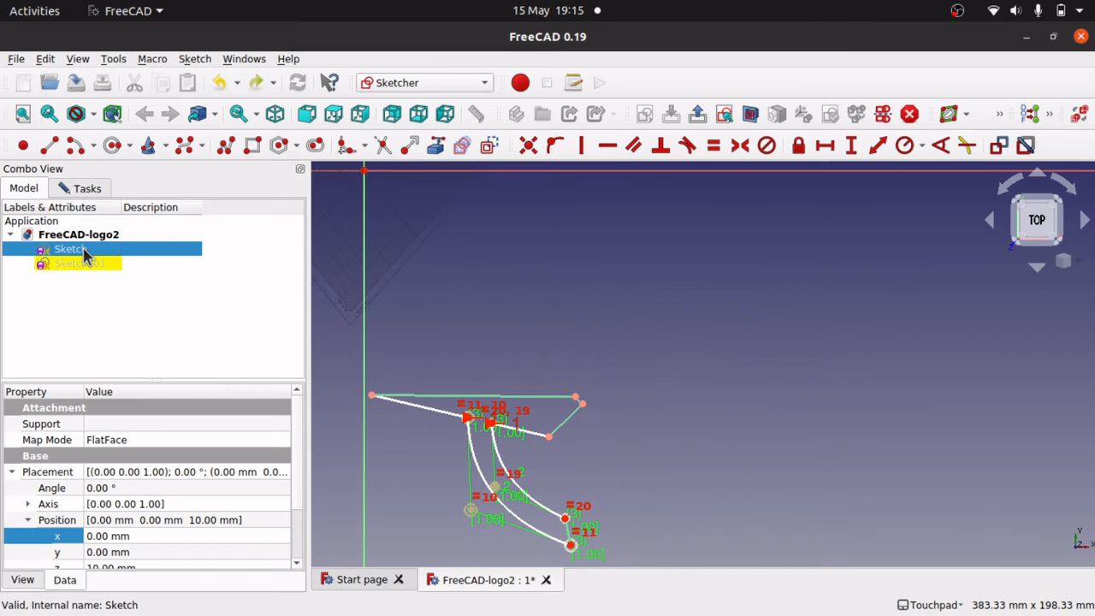
pyautogui.click(609, 349)
pyautogui.click(69, 250)
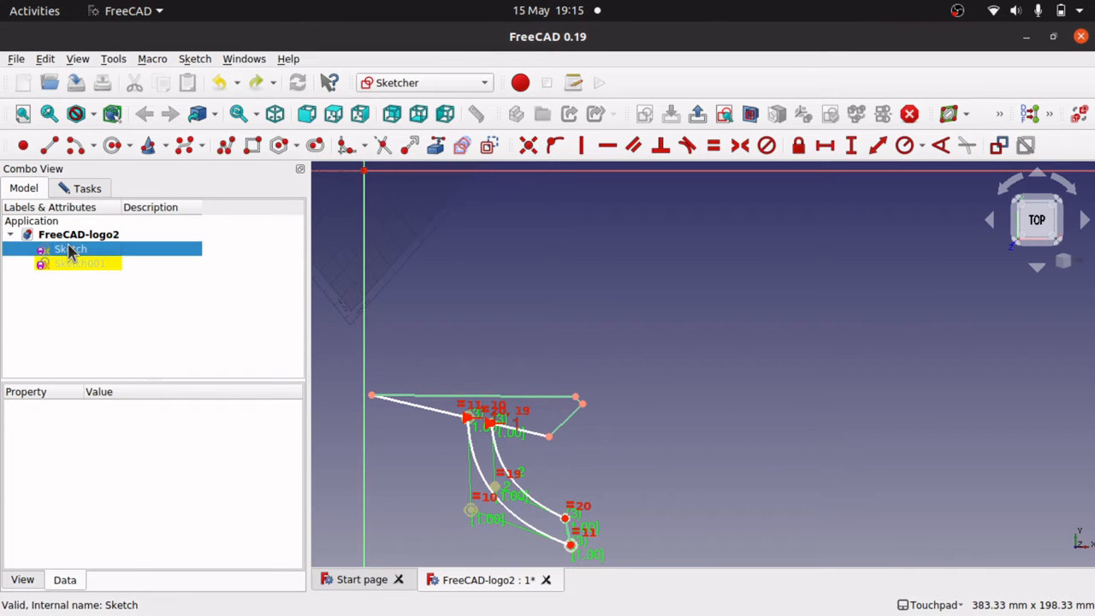
pyautogui.click(86, 265)
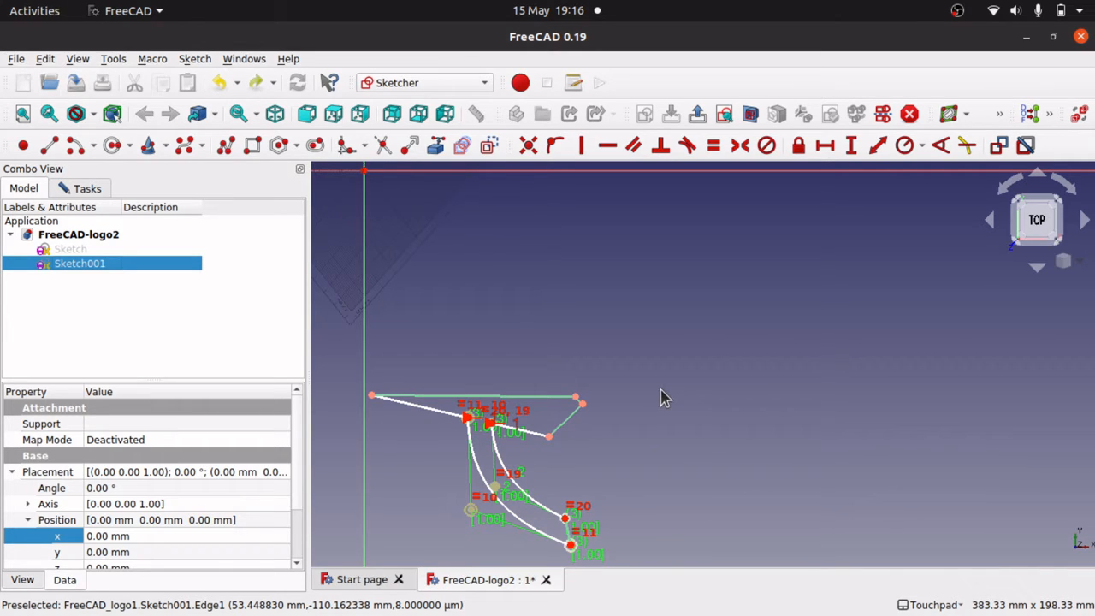
pyautogui.click(79, 188)
pyautogui.click(143, 223)
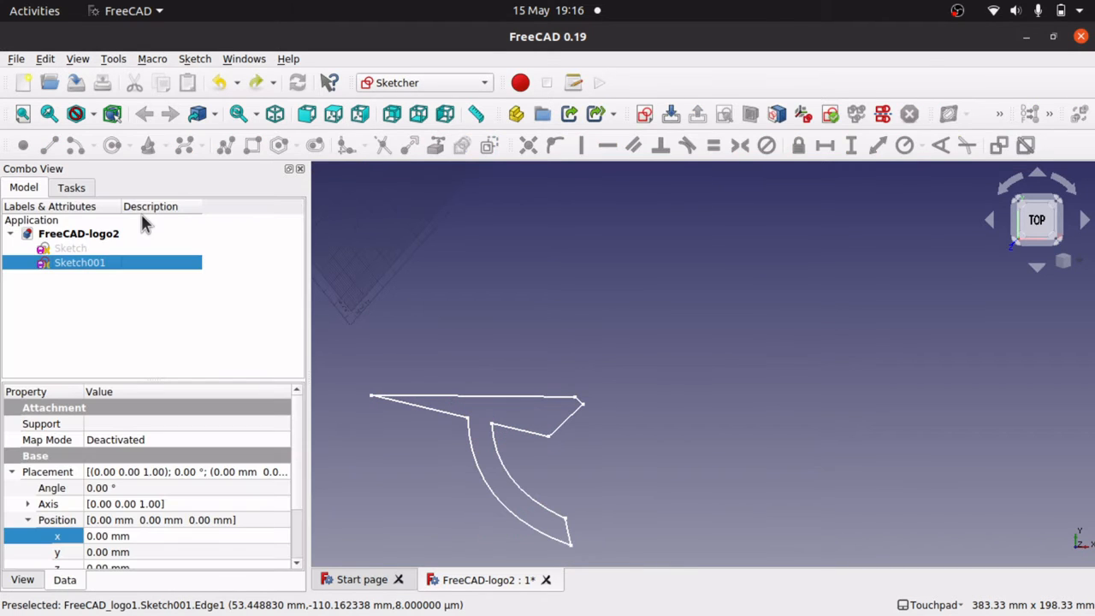
# Step: Switch to the Draft workbench
pyautogui.click(472, 86)
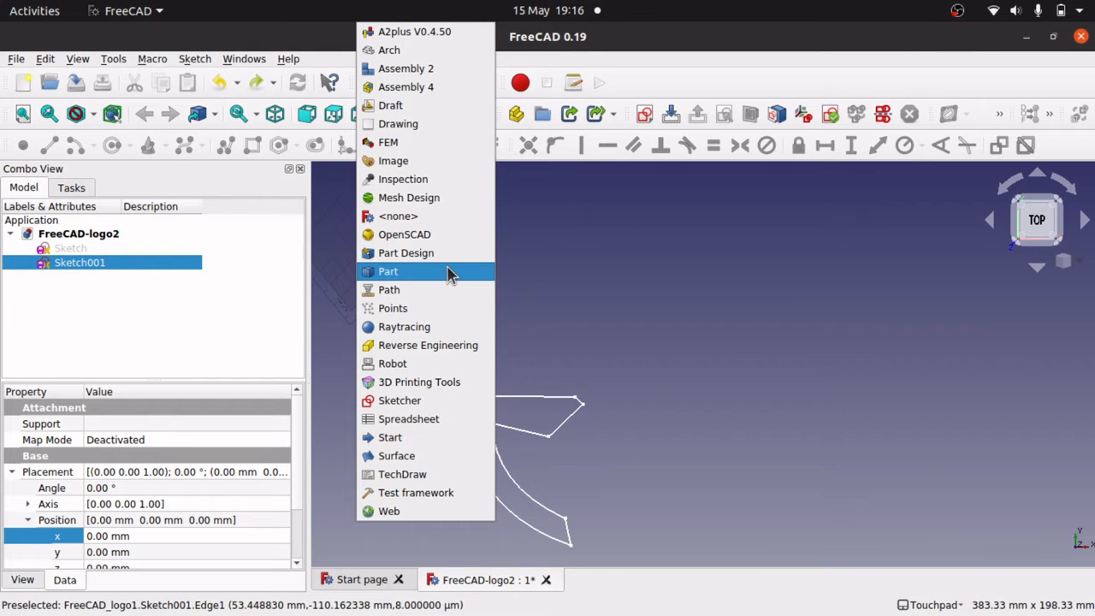
pyautogui.click(479, 105)
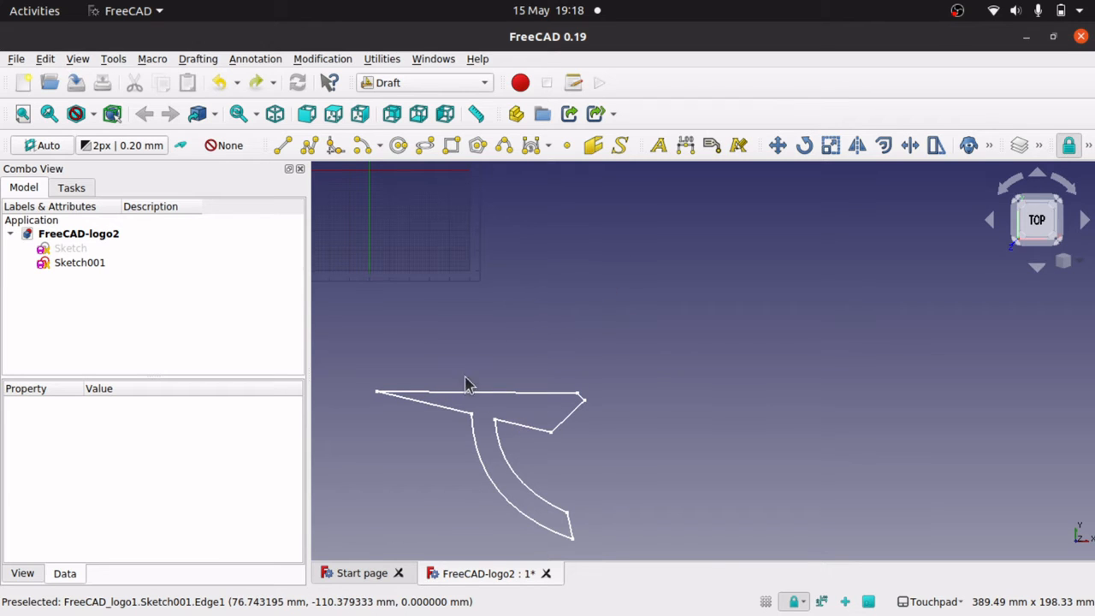
# Step: Create a copy of the rebuilt sketch rotated 90° about the corner at the inner end of its spike
pyautogui.click(81, 264)
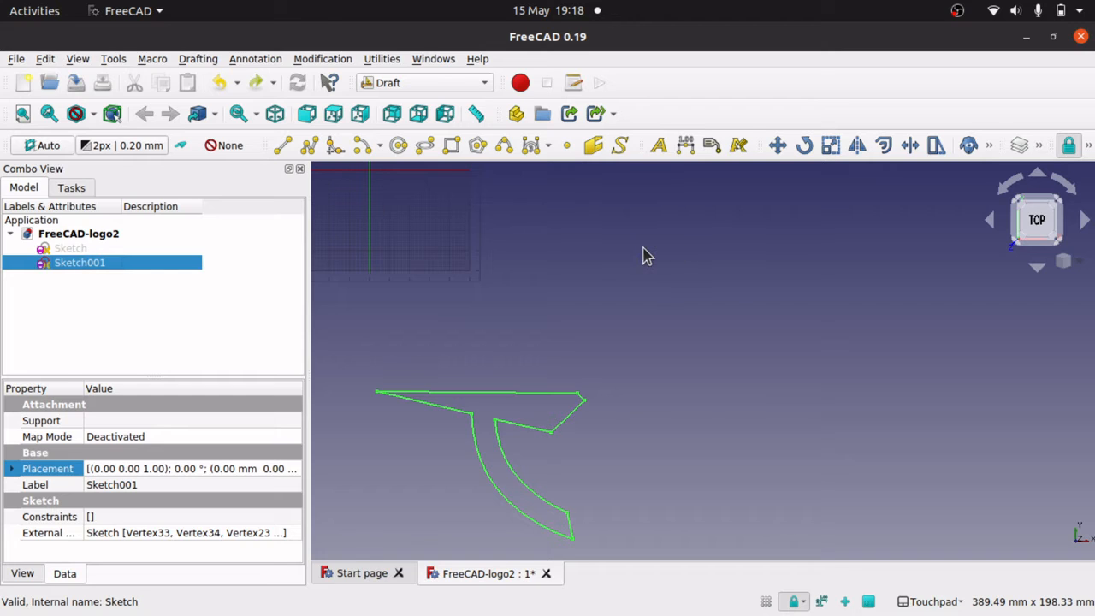
pyautogui.click(808, 147)
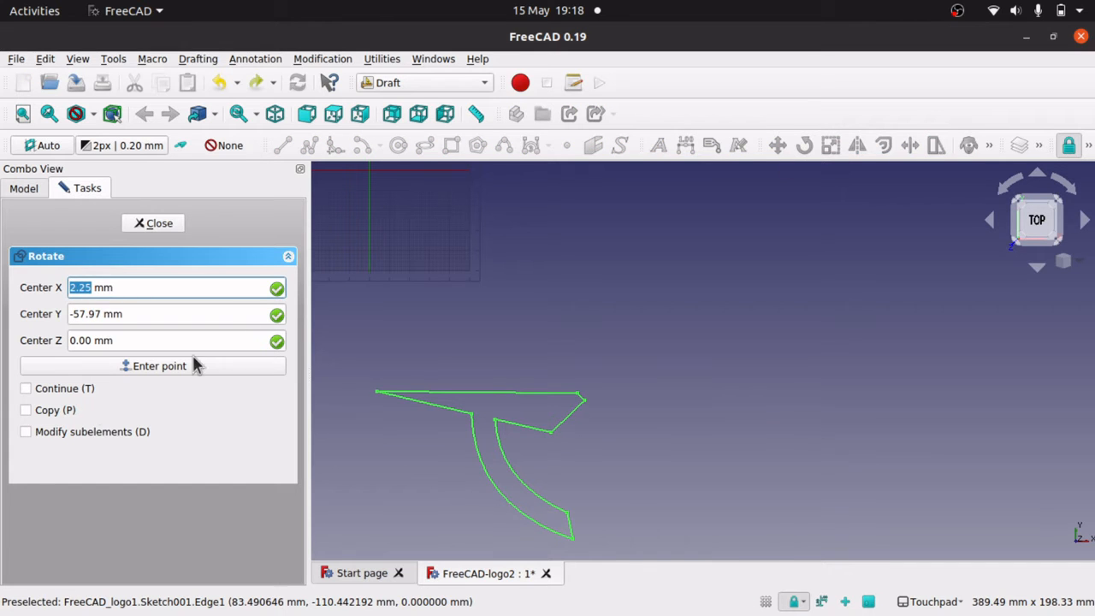
pyautogui.click(26, 410)
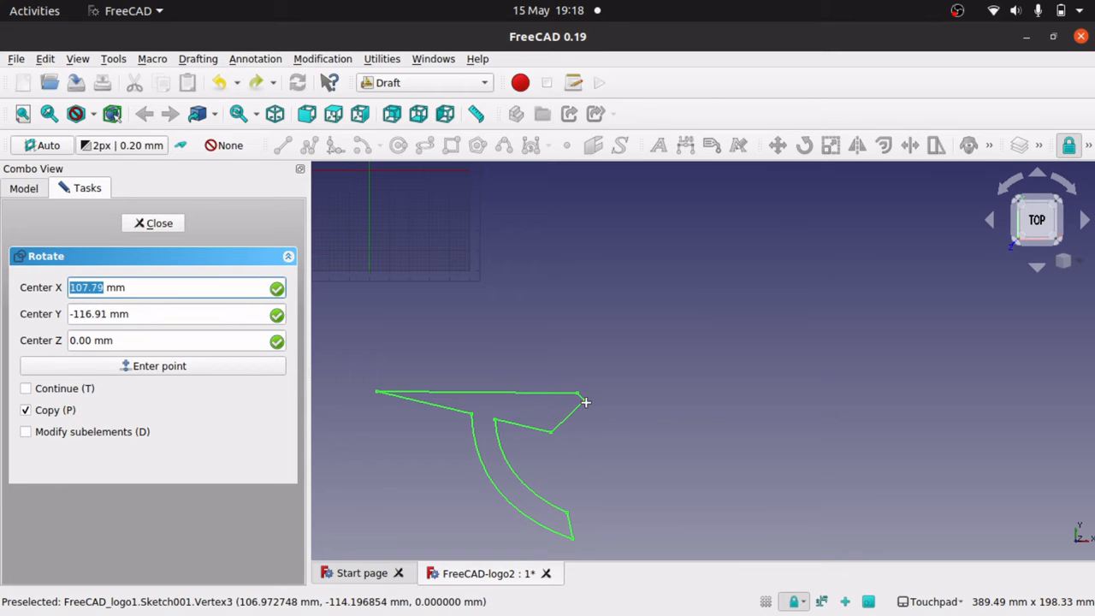
pyautogui.click(583, 399)
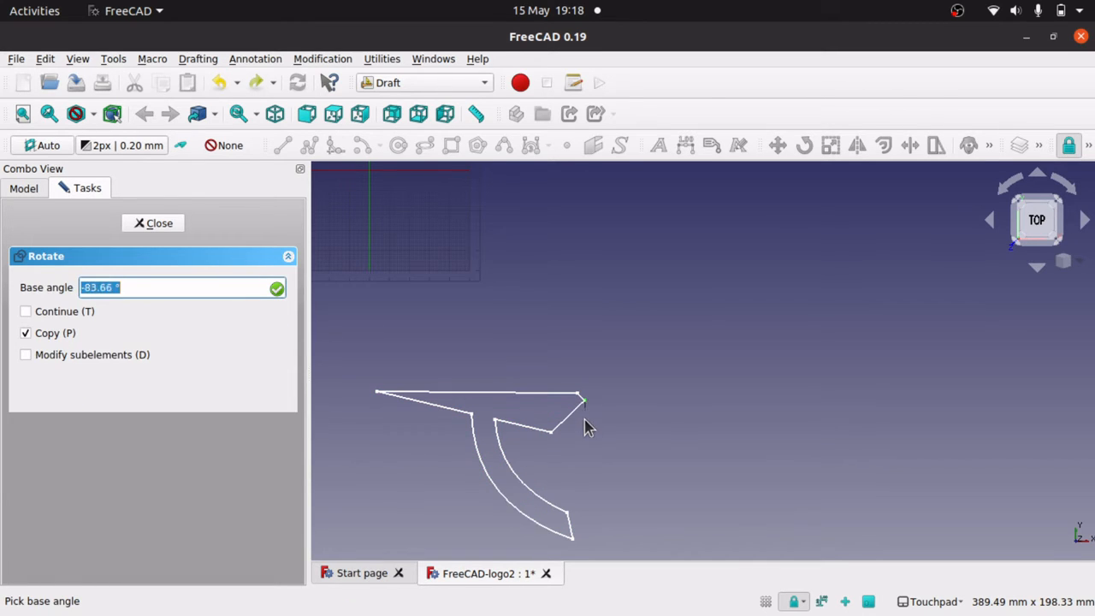
pyautogui.click(378, 396)
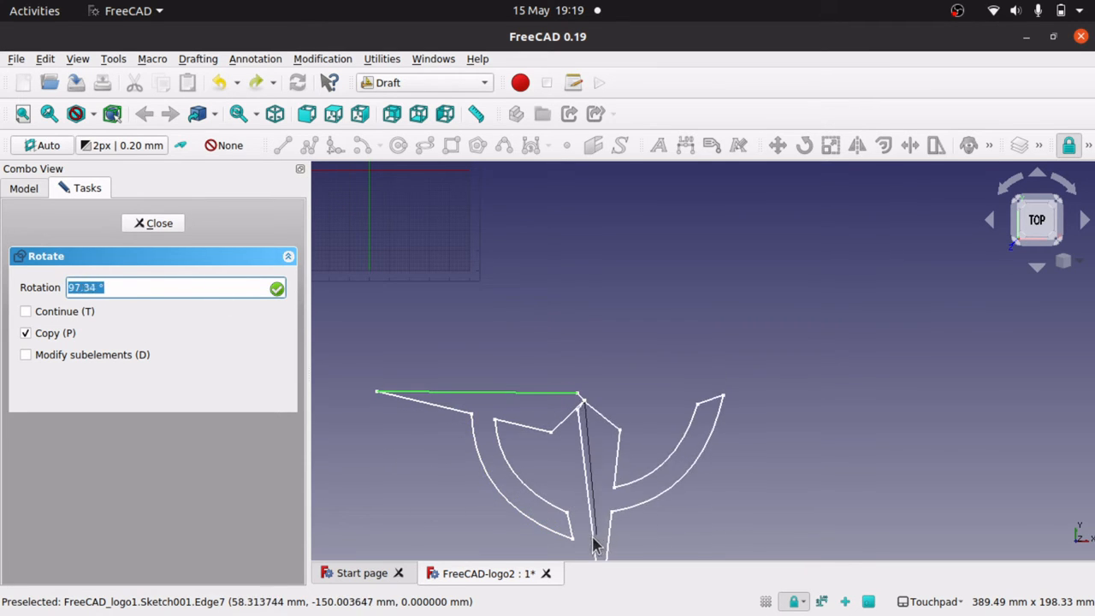
pyautogui.write('9')
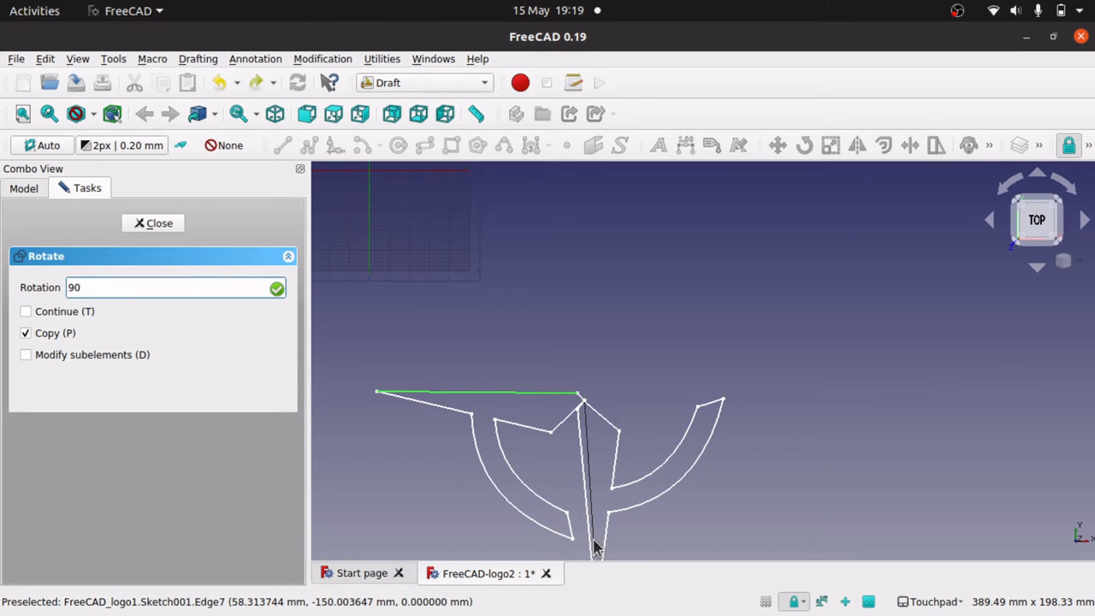
pyautogui.write('0')
pyautogui.press('Return')
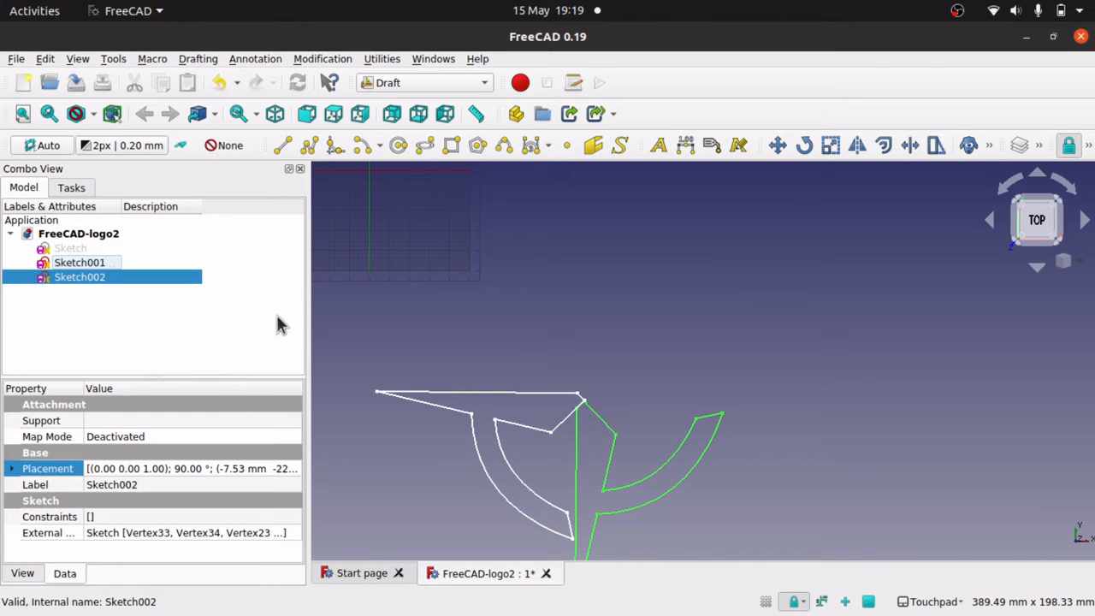
# Step: Move the rotated copy by its inner corner onto the matching corner of the imported sketch, showing that sketch and hiding the original rebuilt one
pyautogui.click(778, 145)
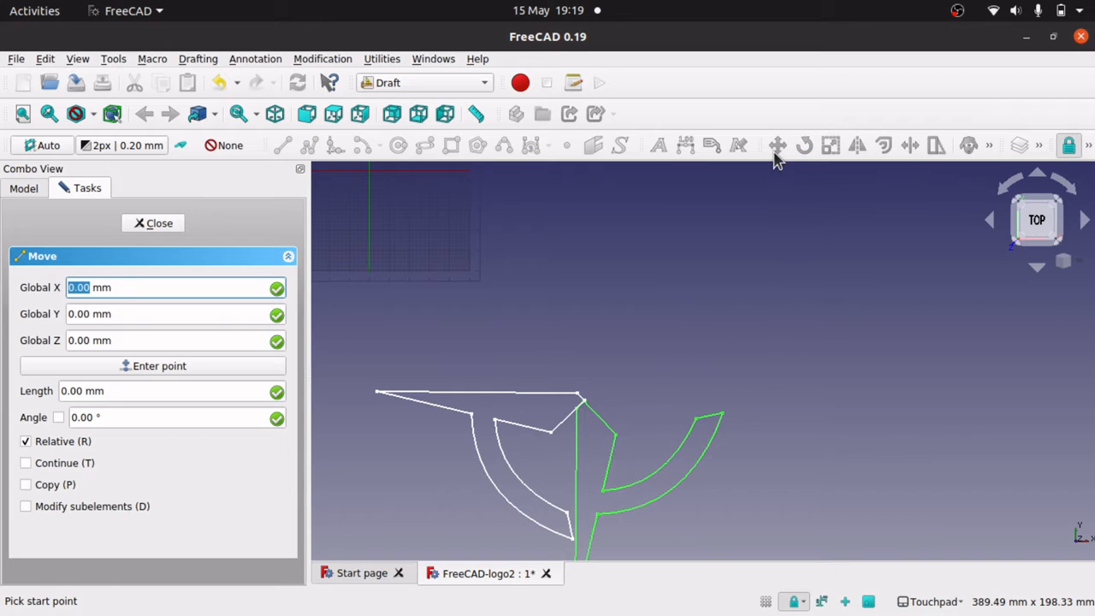
pyautogui.click(616, 437)
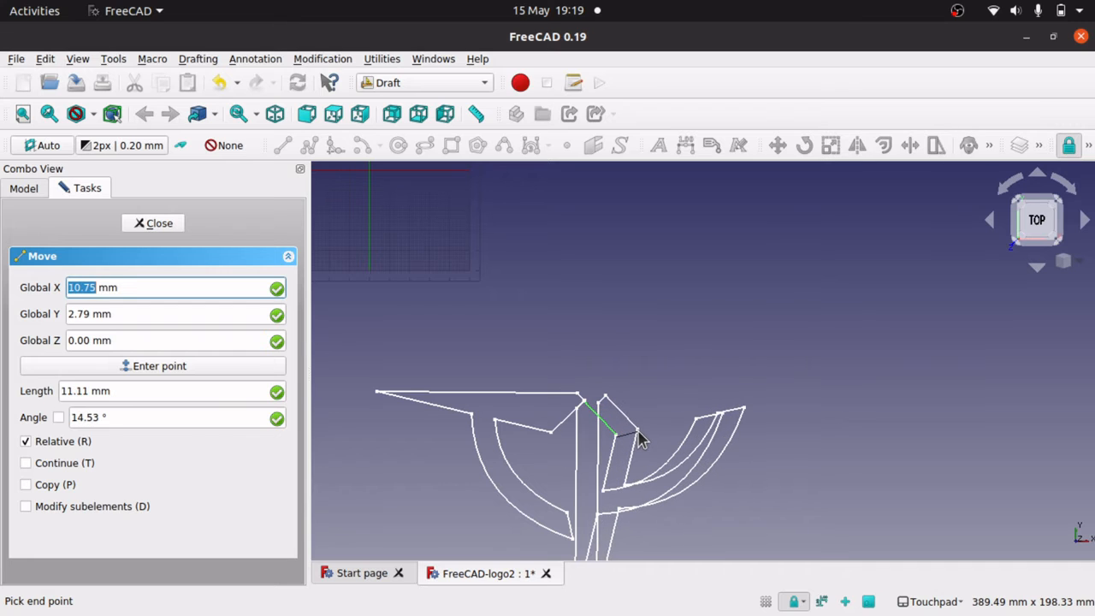
pyautogui.click(637, 438)
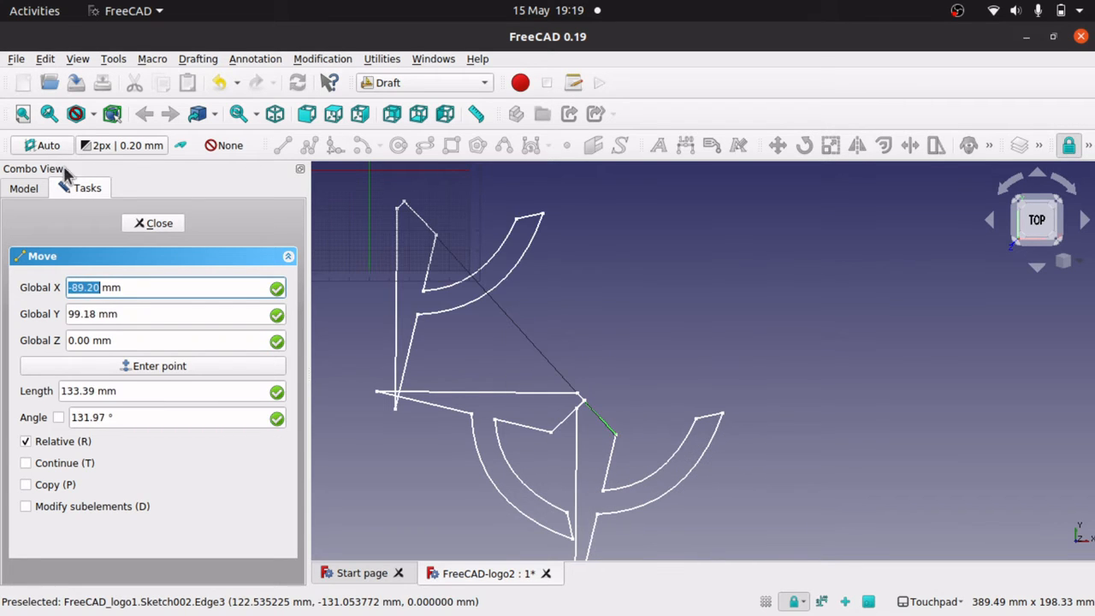
pyautogui.click(25, 191)
pyautogui.click(72, 249)
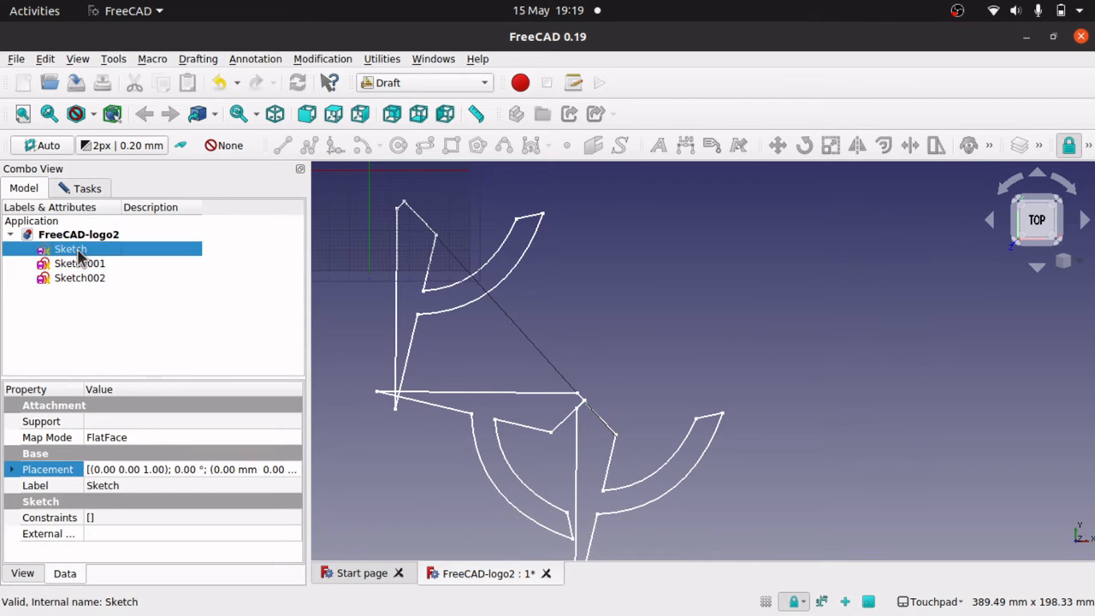
pyautogui.press('space')
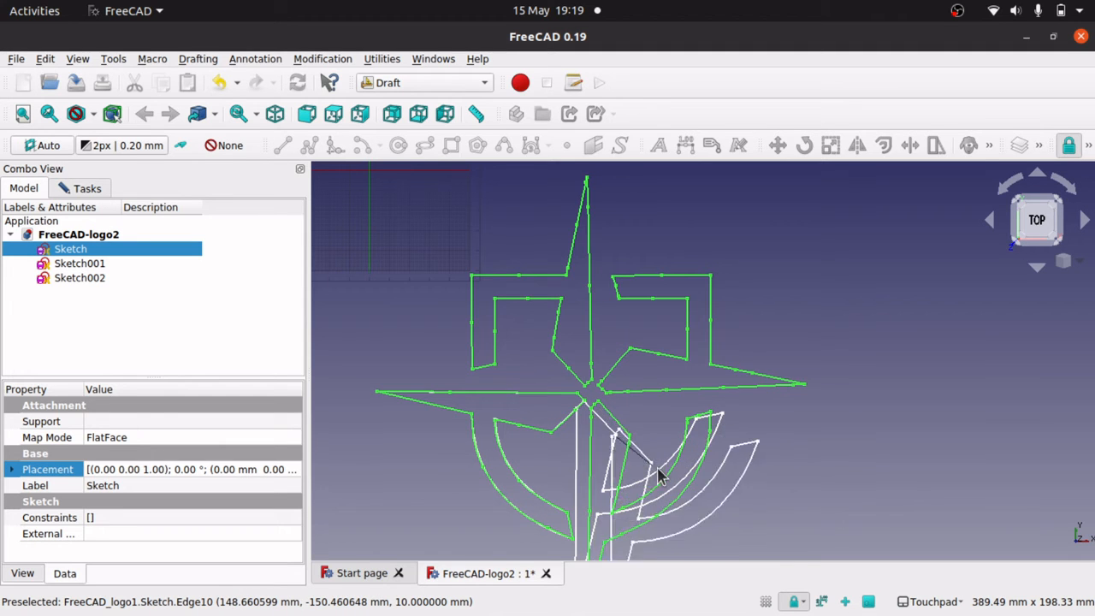
pyautogui.click(70, 265)
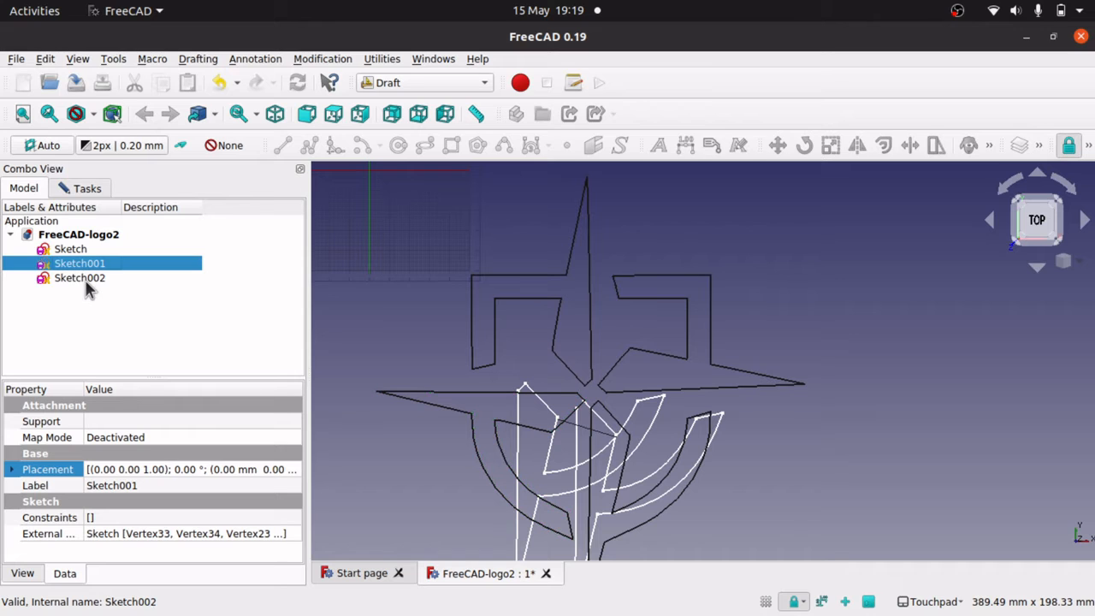
pyautogui.press('space')
pyautogui.click(85, 279)
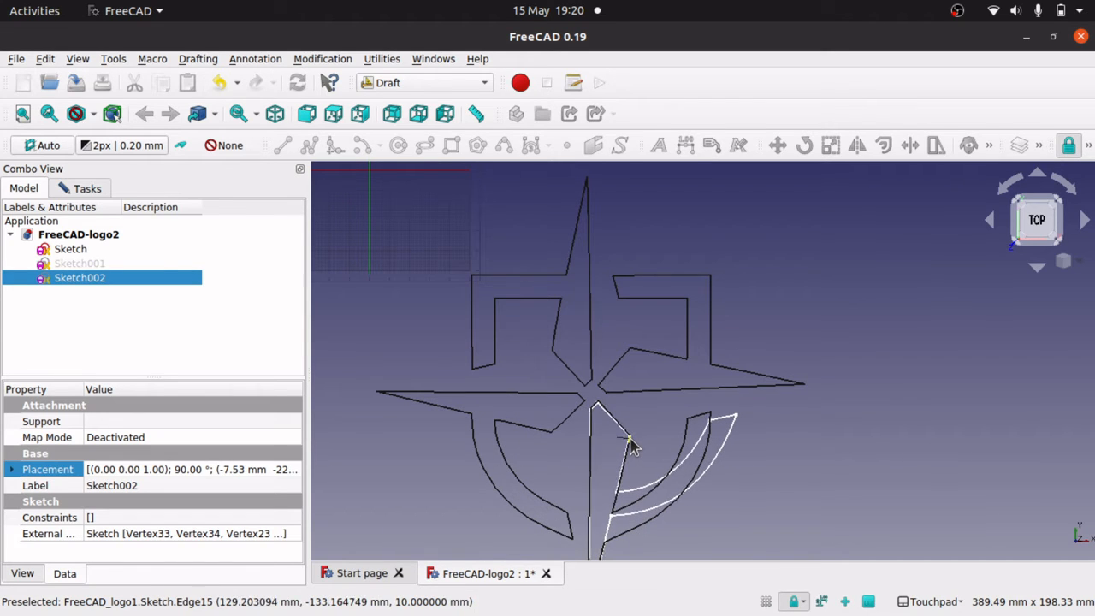
pyautogui.click(629, 443)
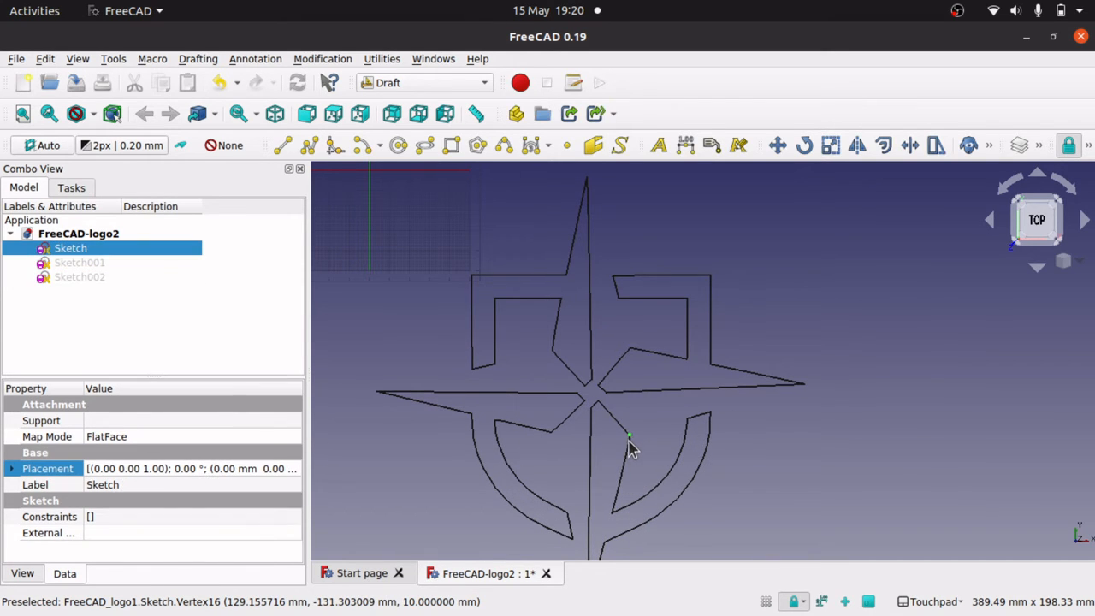
# Step: Show the rebuilt sketch and its rotated copy, and hide the imported sketch to compare the two portions
pyautogui.click(68, 277)
pyautogui.press('space')
pyautogui.click(82, 264)
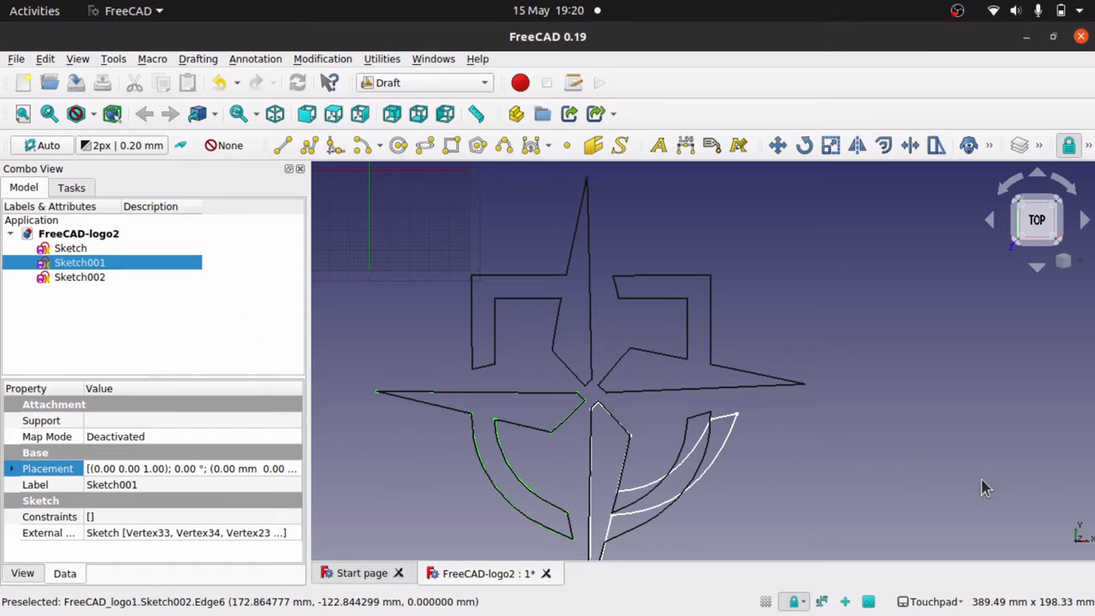
pyautogui.click(70, 248)
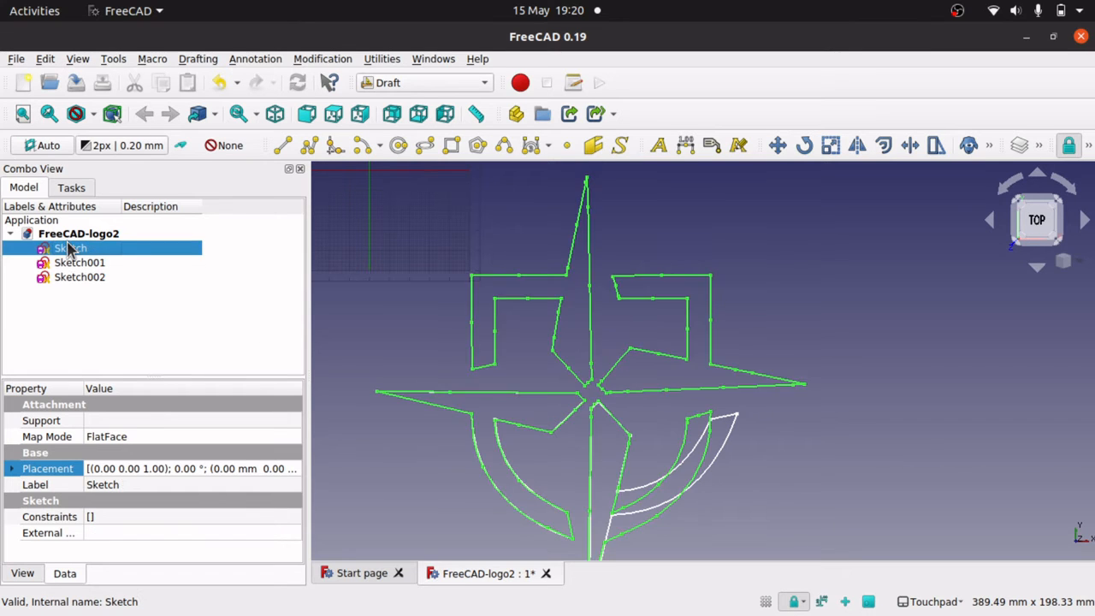
pyautogui.press('space')
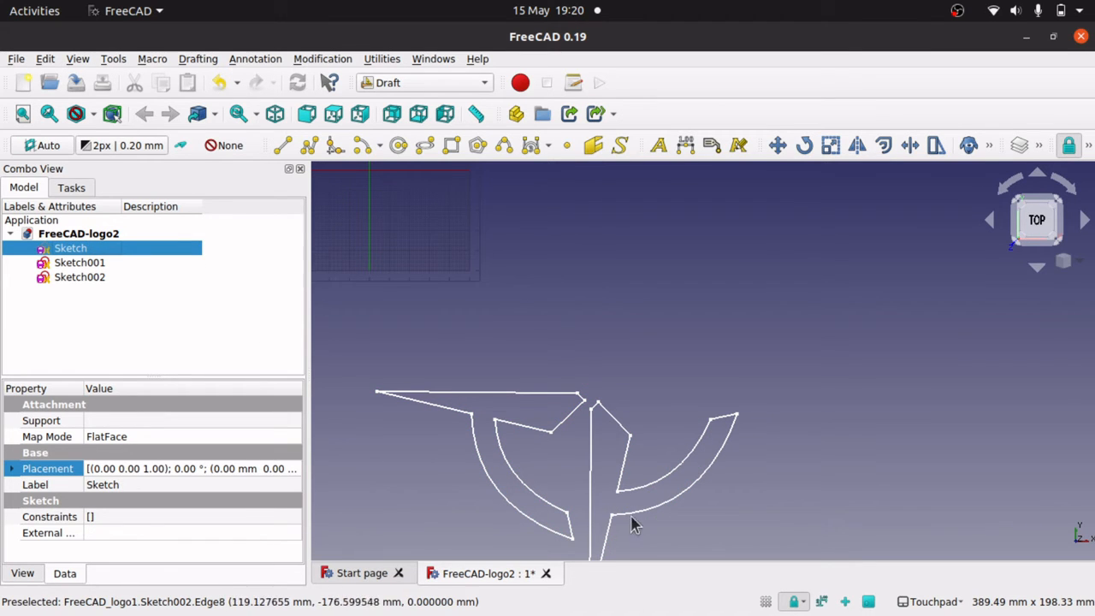
pyautogui.click(676, 532)
pyautogui.press('Down')
pyautogui.press('Down')
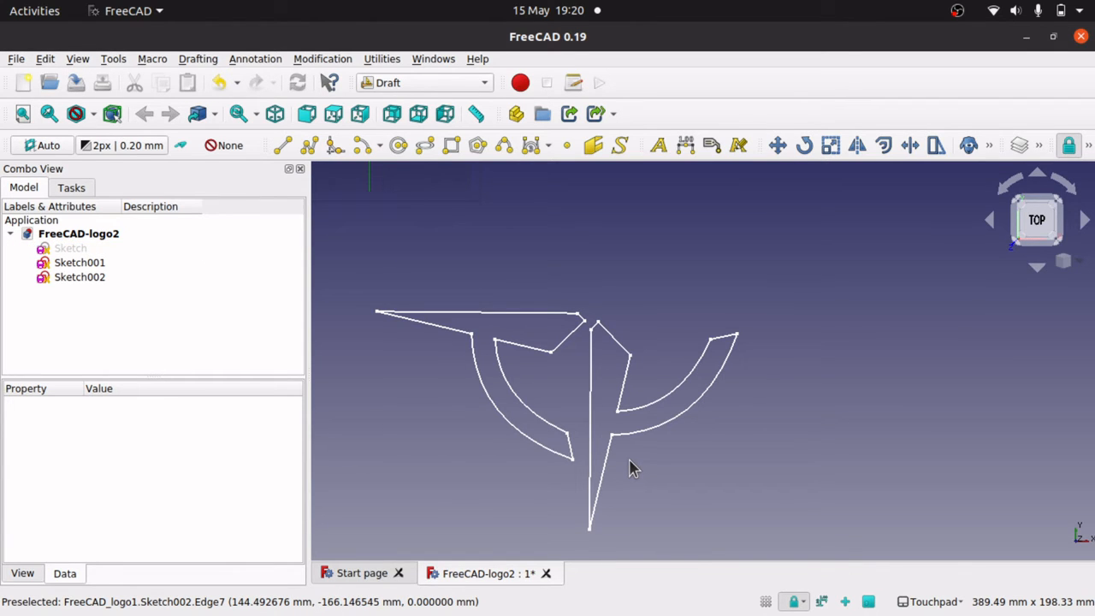
pyautogui.press('Up')
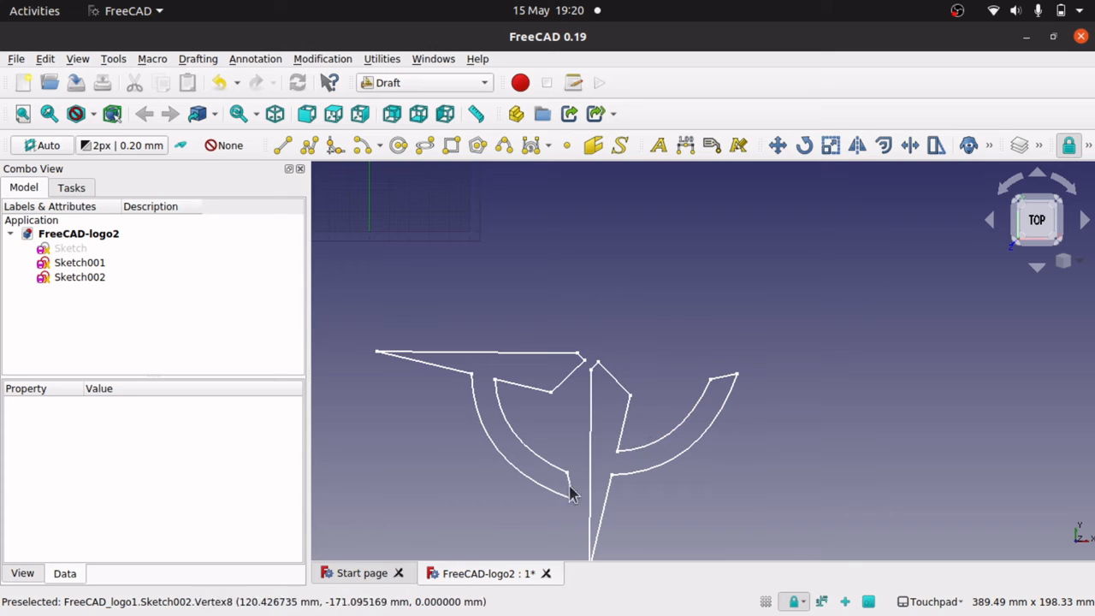
# Step: Delete the rotated copy of the rebuilt sketch
pyautogui.click(84, 272)
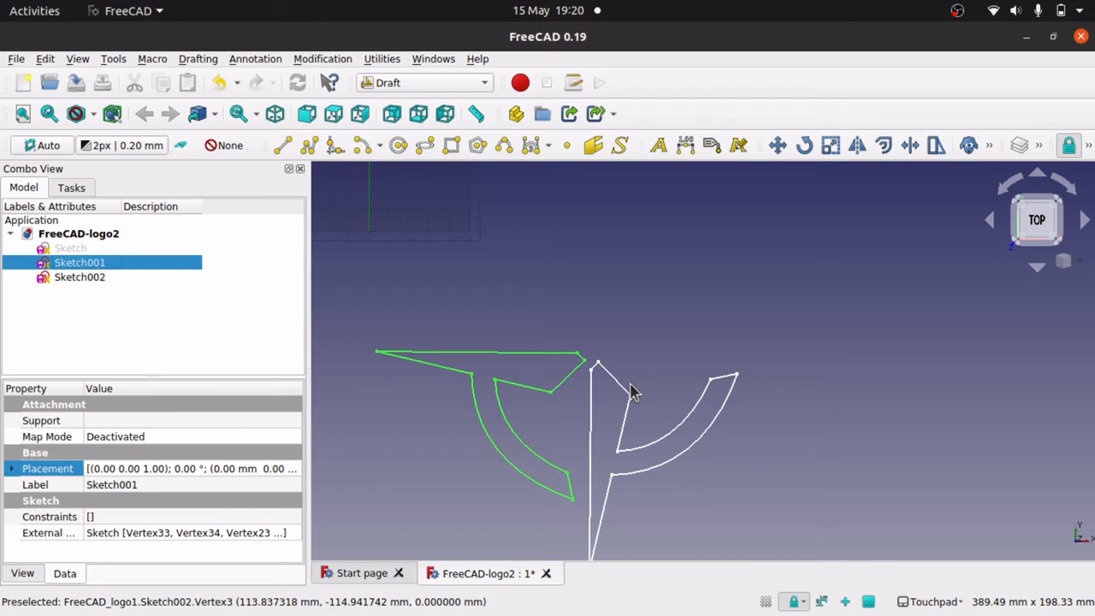
pyautogui.click(83, 279)
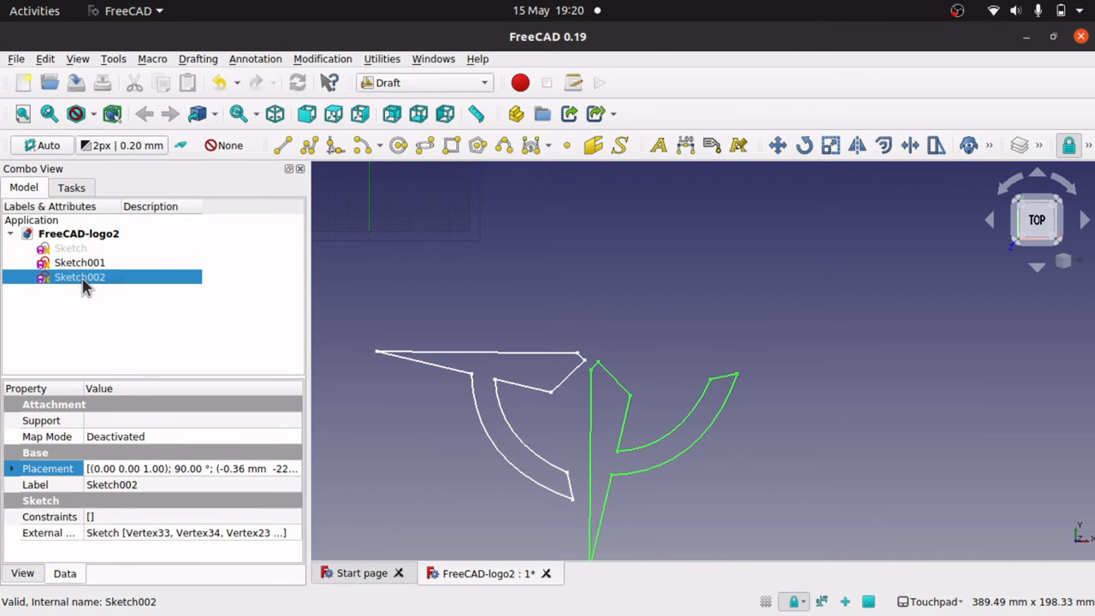
pyautogui.press('Delete')
# Step: Clone the rebuilt sketch and rotate the clone about 93° around the corner at the spike's inner end
pyautogui.click(86, 265)
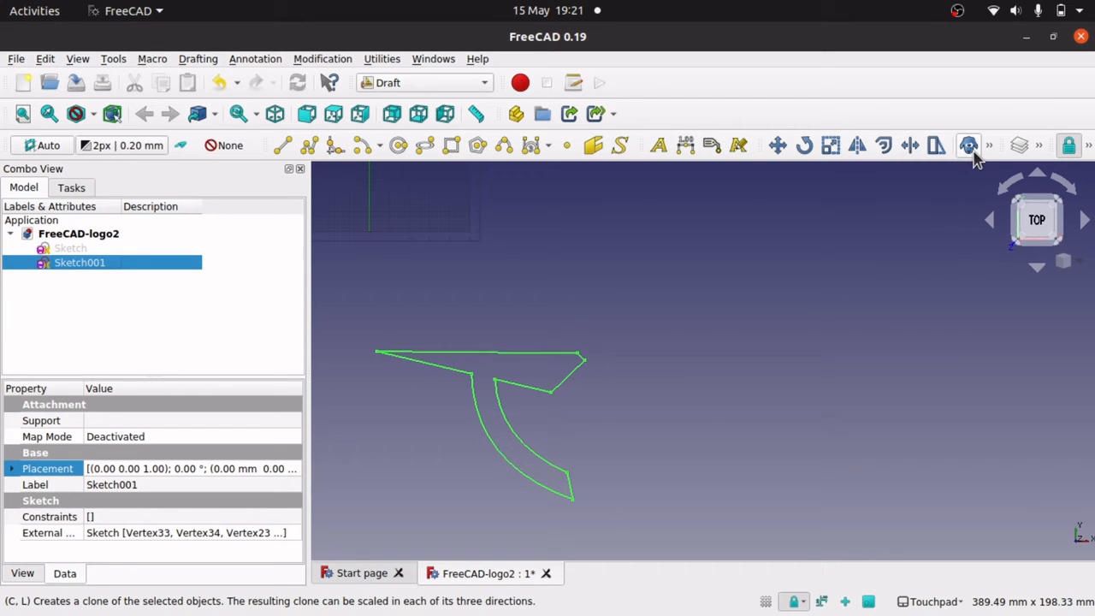
pyautogui.click(315, 58)
pyautogui.click(373, 210)
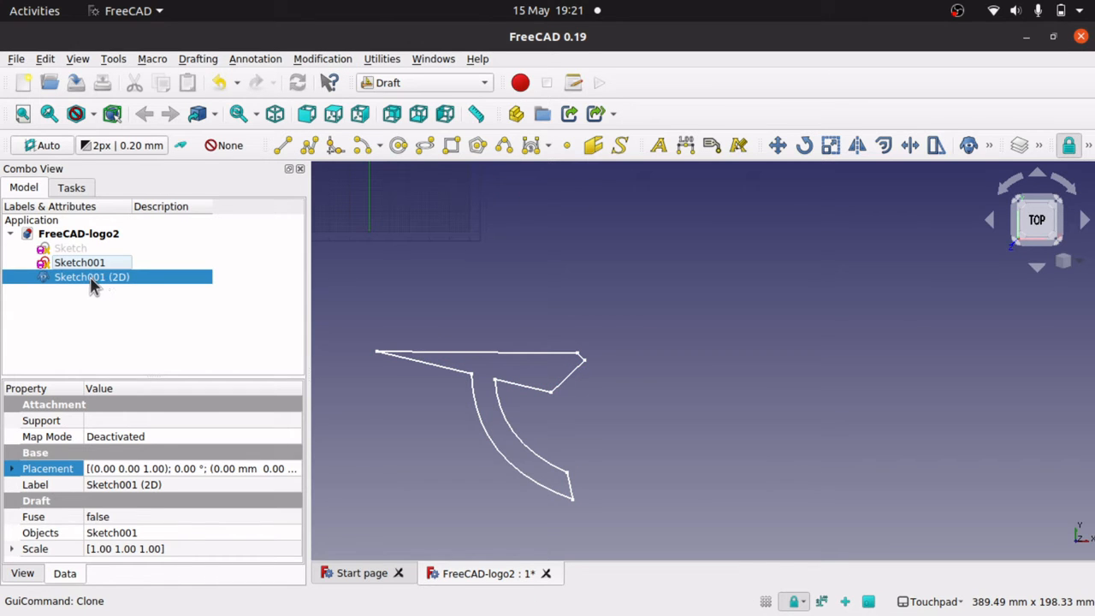
pyautogui.click(804, 145)
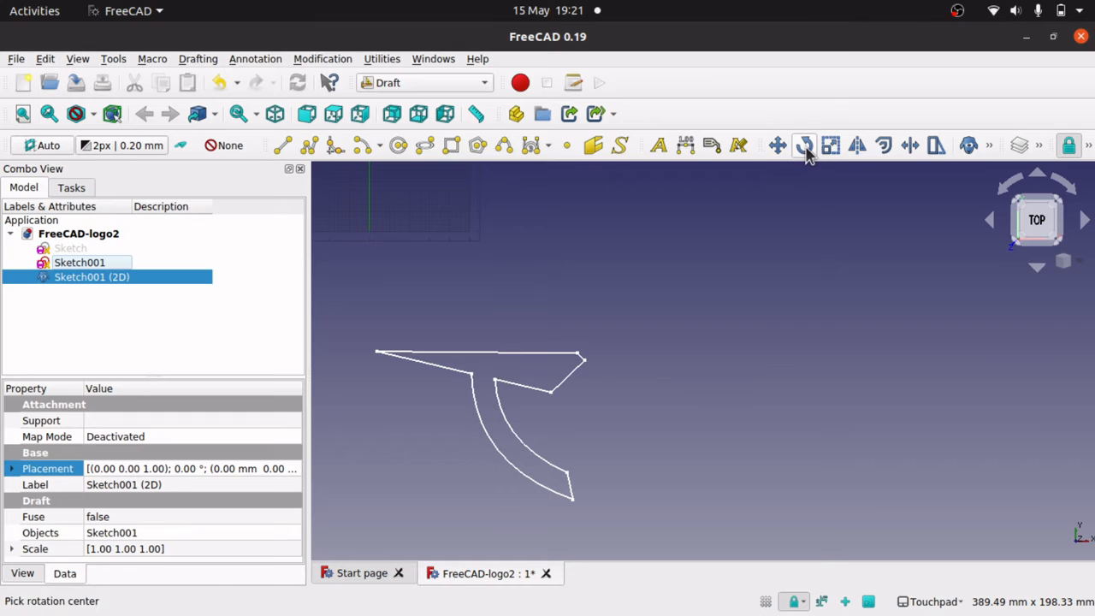
pyautogui.click(583, 359)
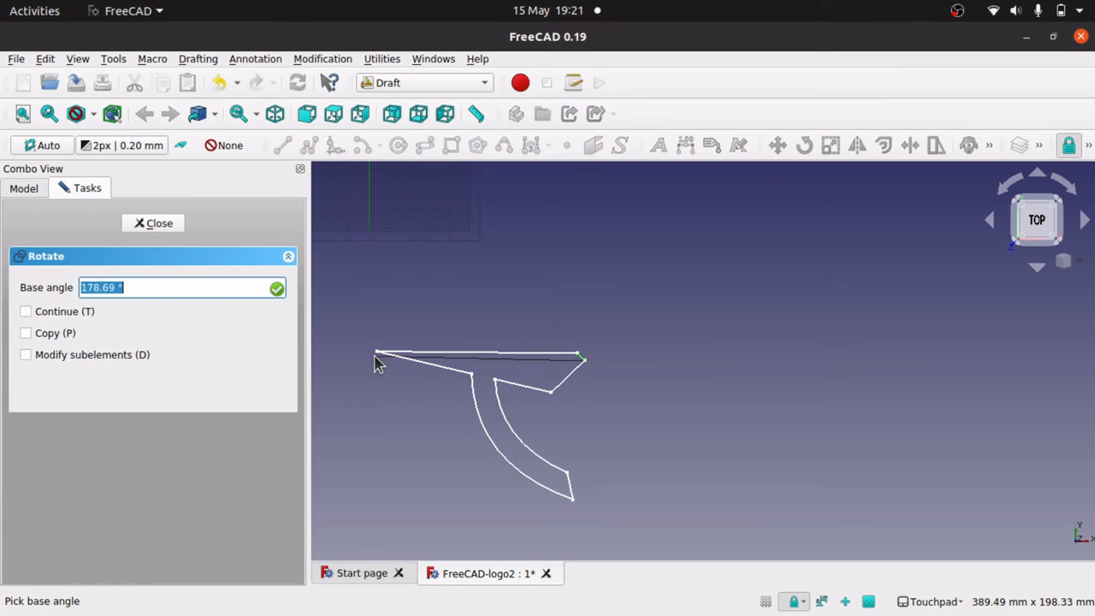
pyautogui.click(379, 356)
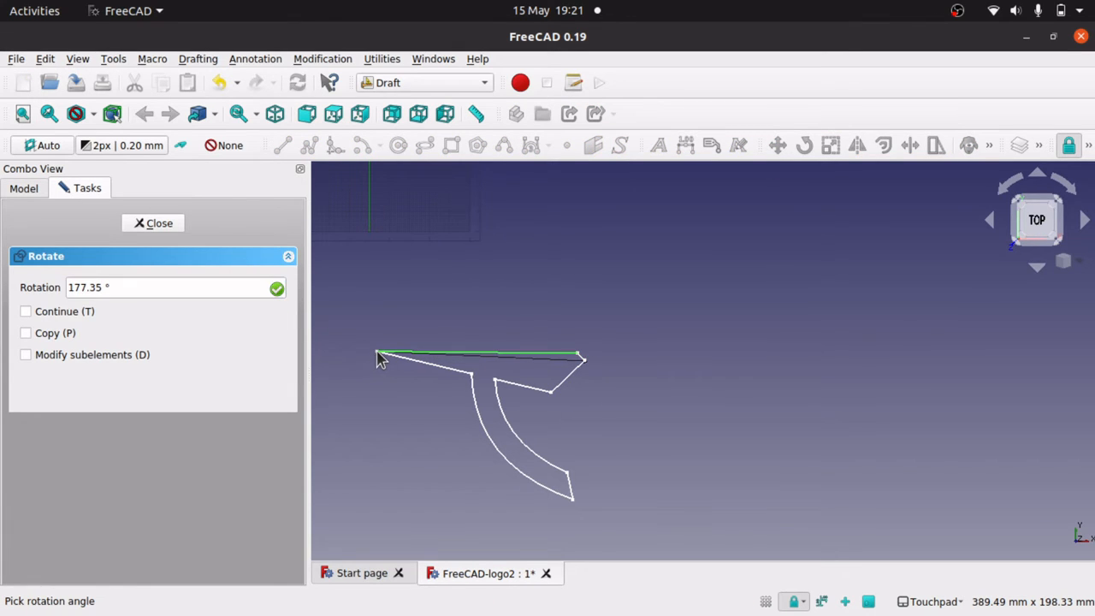
pyautogui.click(586, 485)
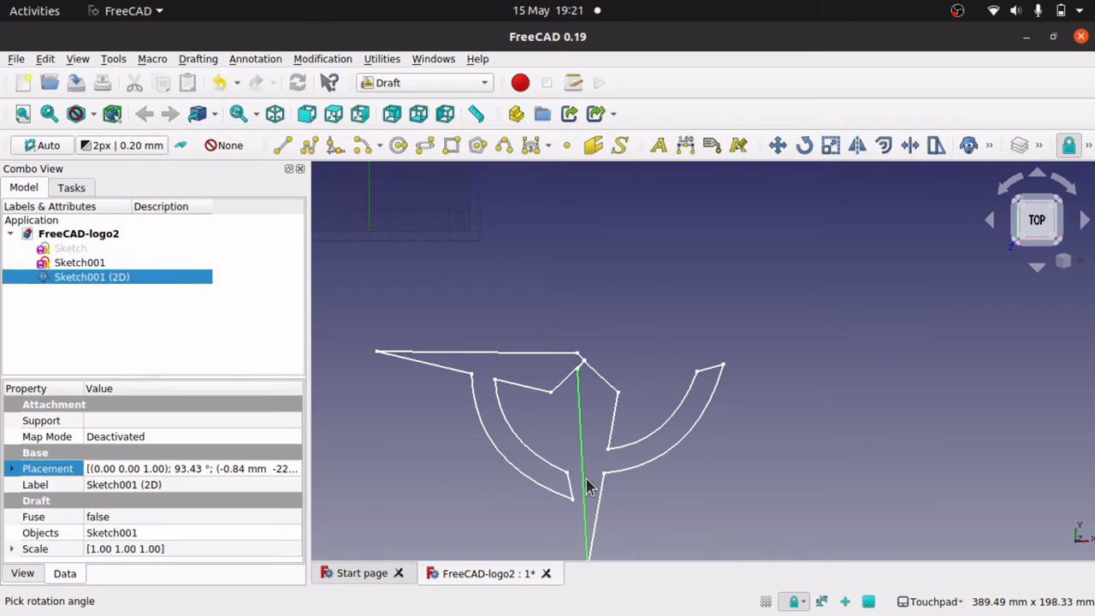
# Step: Move the rotated clone about 11 mm to the right, away from the original sketch
pyautogui.click(776, 145)
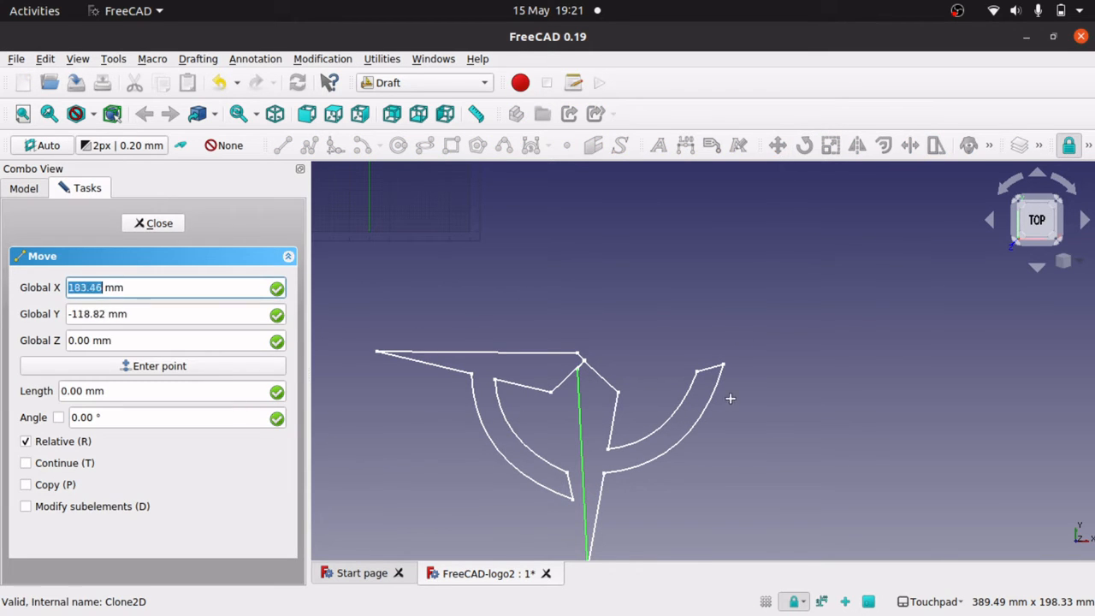
pyautogui.click(688, 427)
pyautogui.click(712, 434)
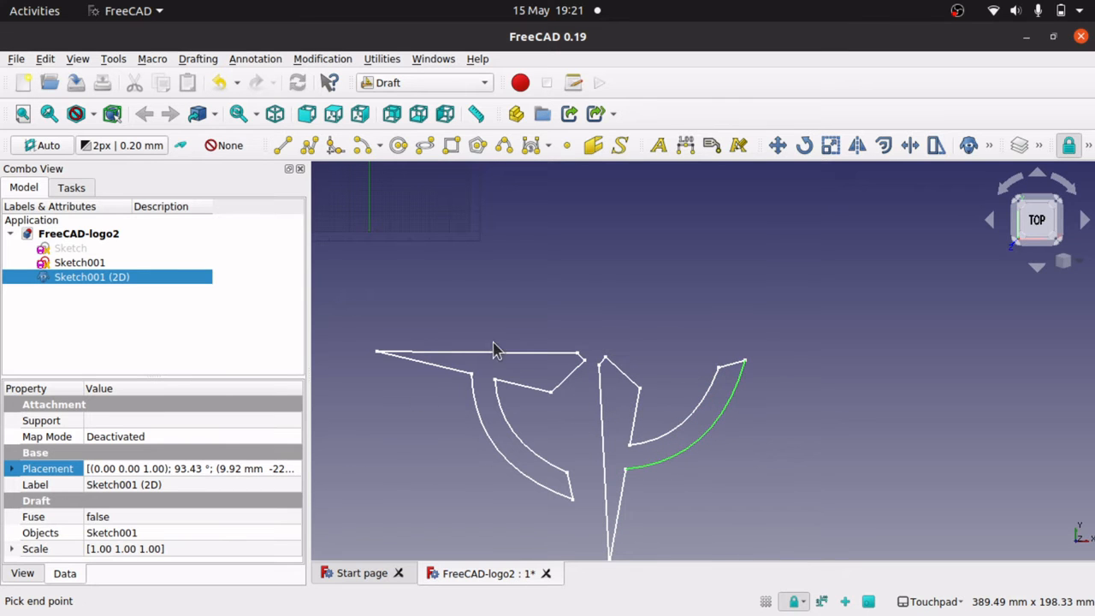
# Step: Add a small rectangle between the spike and the arc in the original rebuilt sketch, and close its editing
pyautogui.click(83, 263)
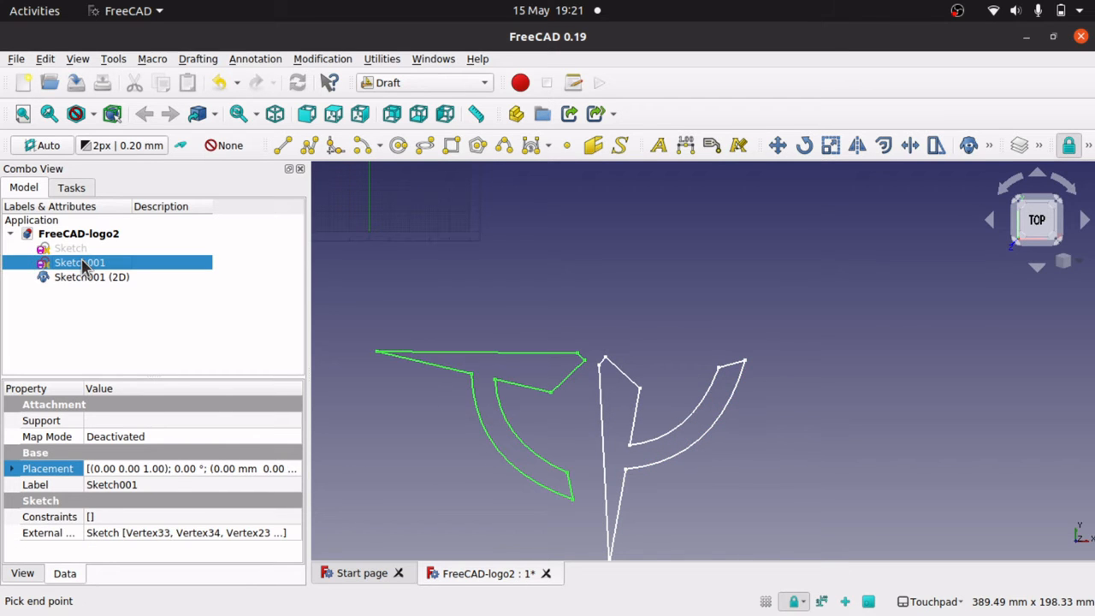
pyautogui.doubleClick(83, 266)
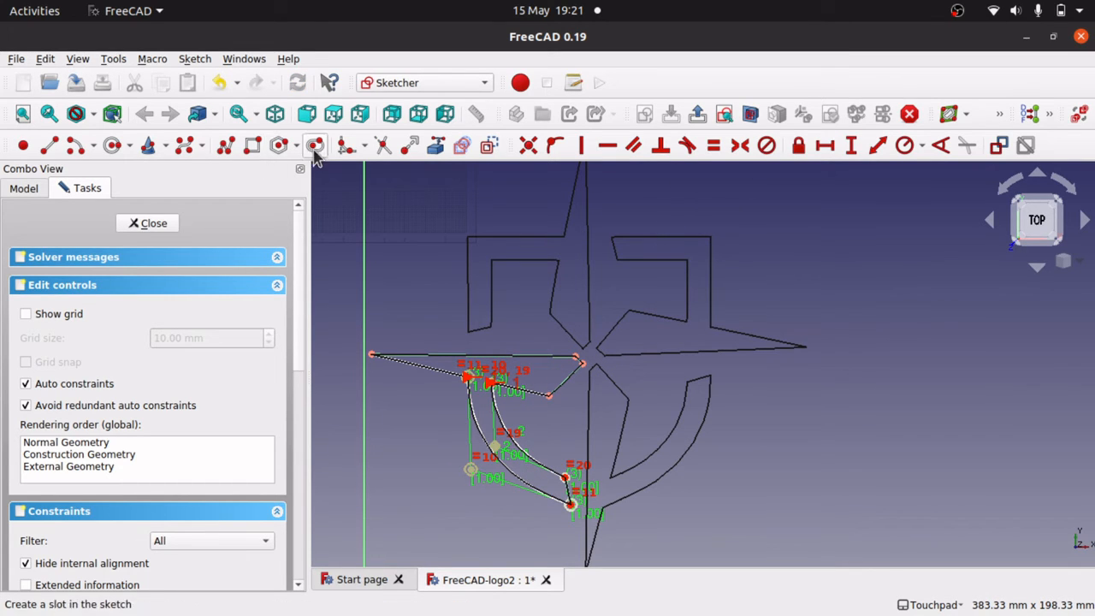
pyautogui.click(256, 153)
pyautogui.click(532, 415)
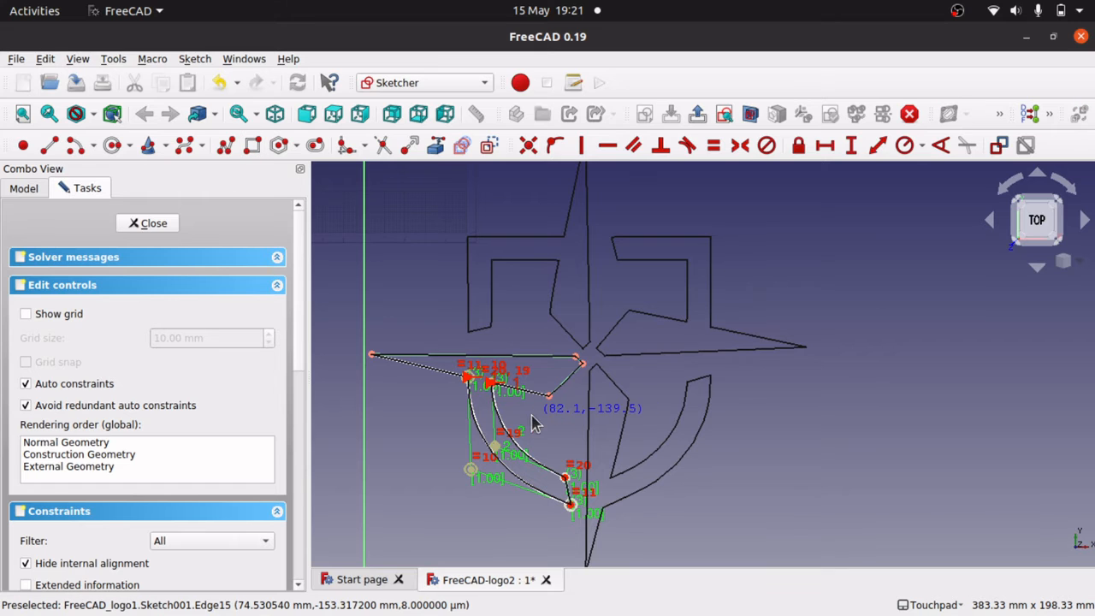
pyautogui.click(562, 438)
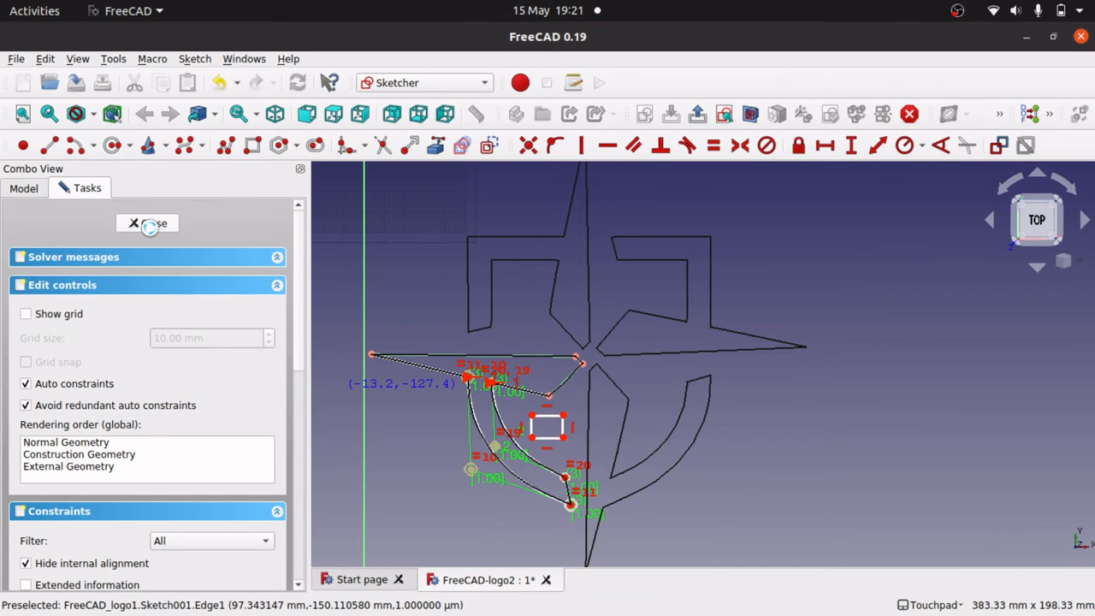
pyautogui.click(150, 224)
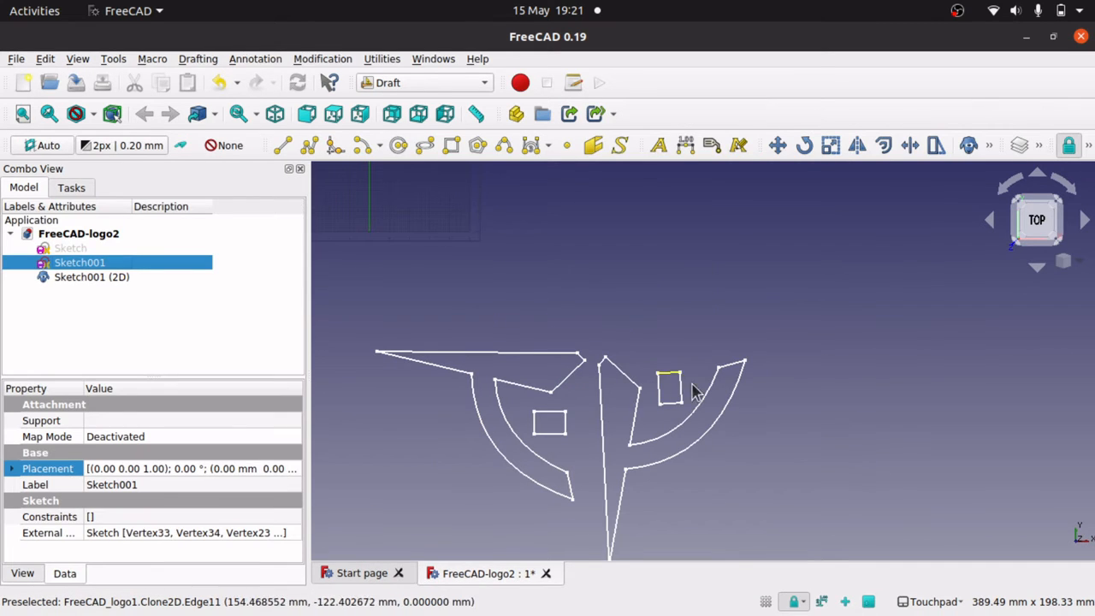
# Step: Undo the rectangle added to the original rebuilt sketch and close the sketch editing
pyautogui.hotkey('ctrl', 'z')
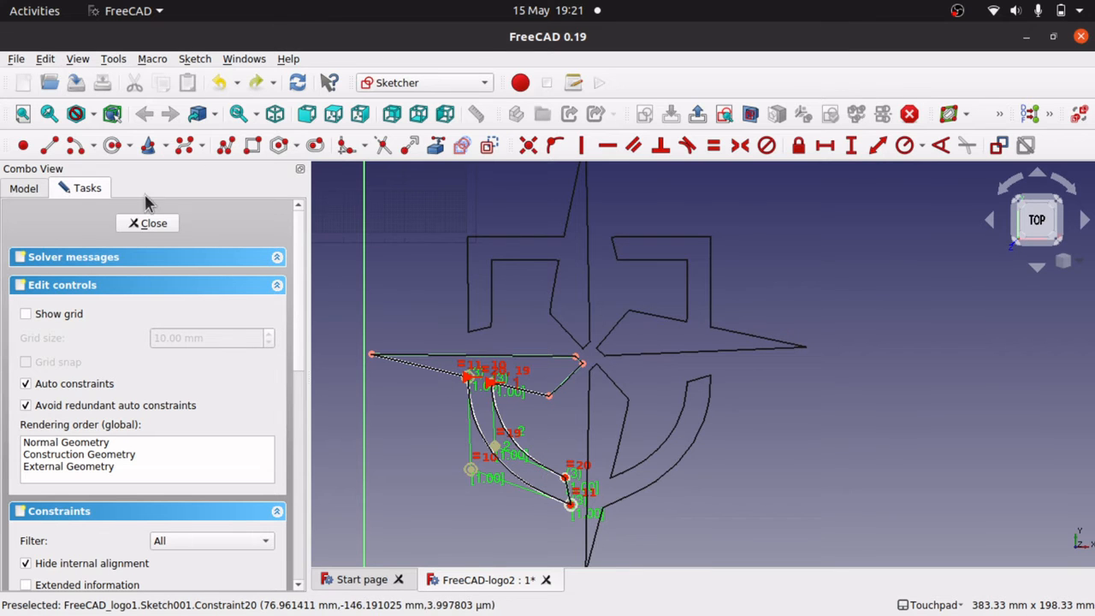
pyautogui.click(147, 224)
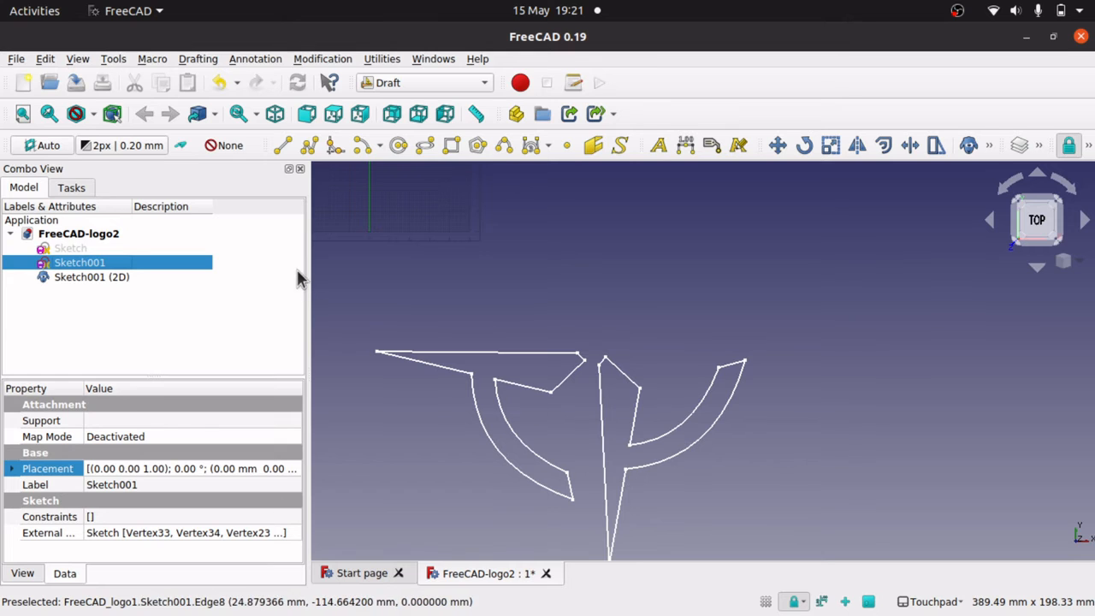
# Step: Show the hidden imported logo sketch again and delete the rotated clone of the rebuilt sketch
pyautogui.click(75, 249)
pyautogui.press('space')
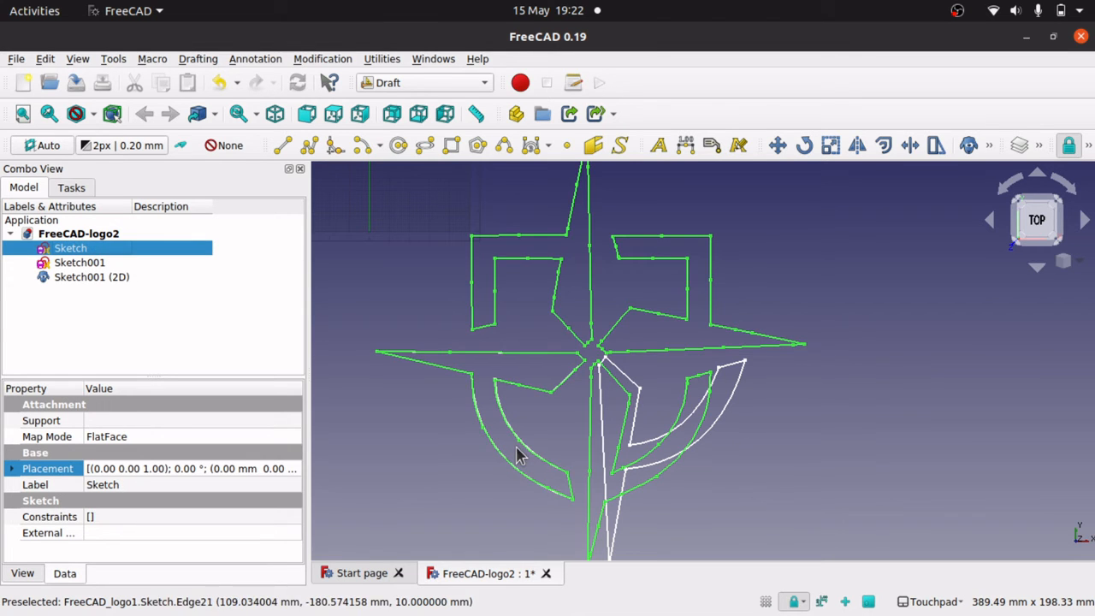
pyautogui.click(112, 278)
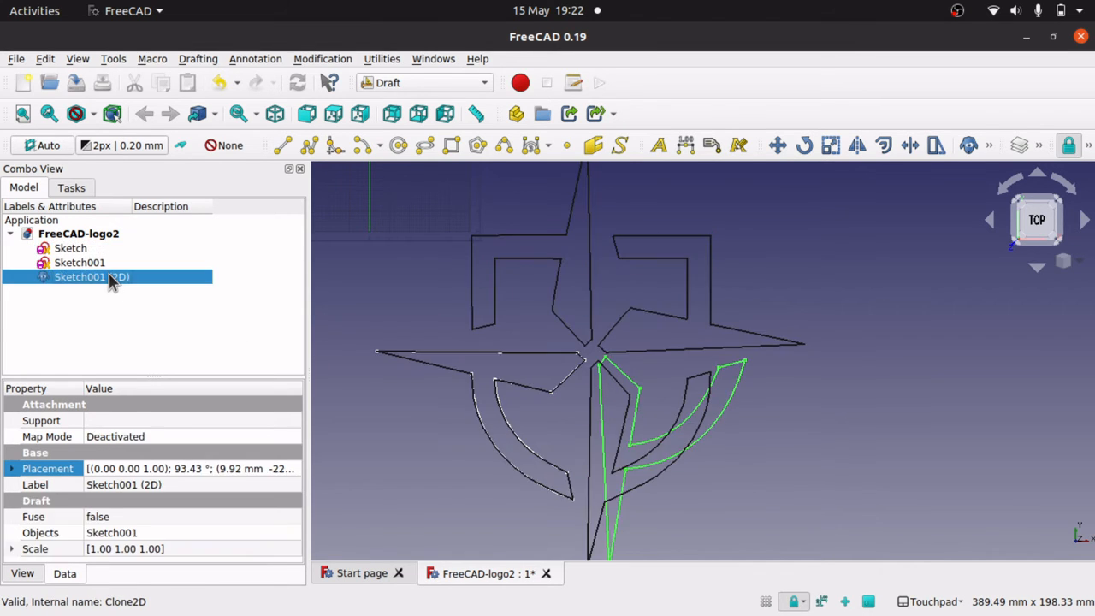
pyautogui.press('Delete')
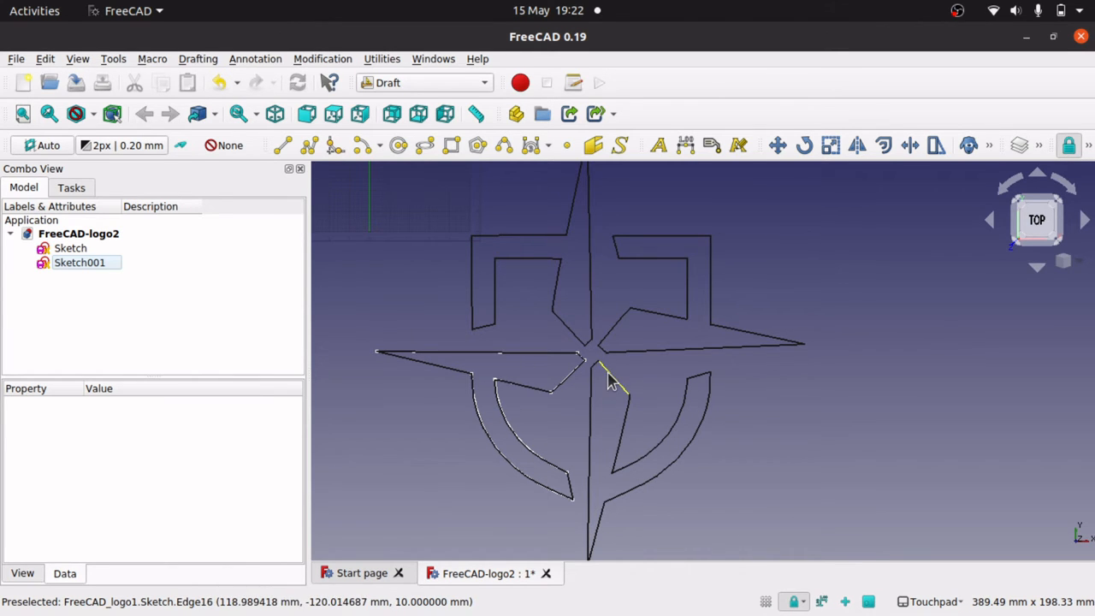
# Step: Reopen Sketch001 for editing in Sketcher and link the corner points around the logo's centre as external geometry
pyautogui.click(427, 83)
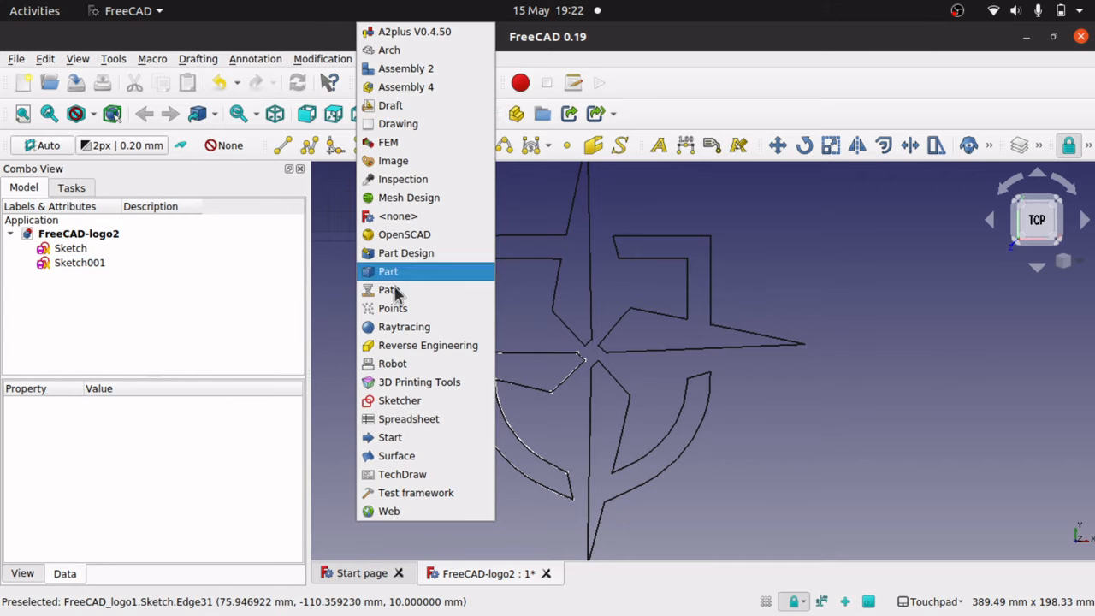
pyautogui.click(402, 401)
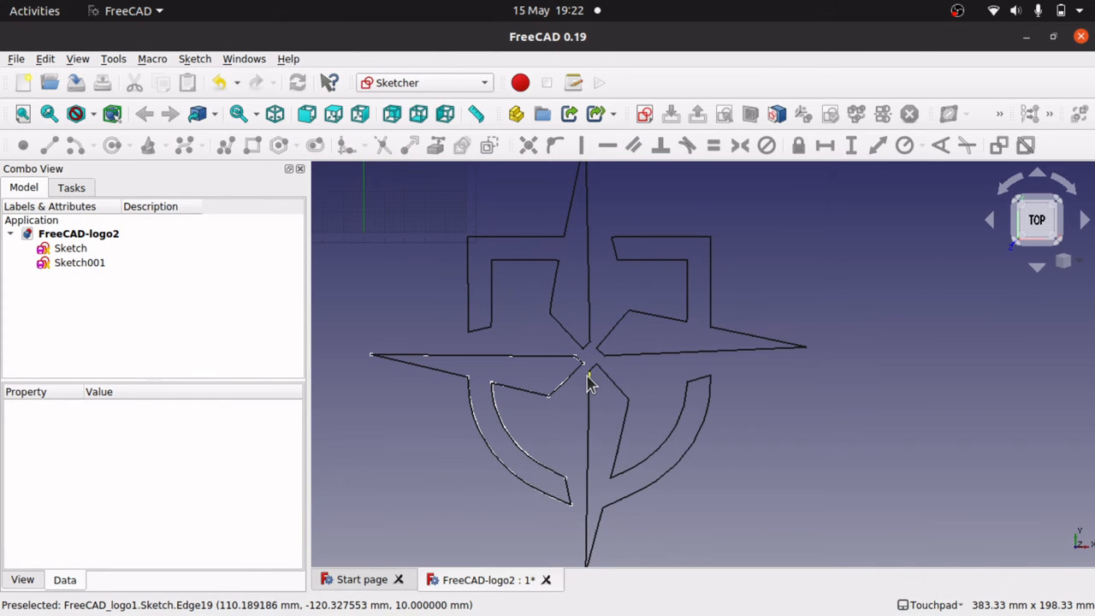
pyautogui.scroll(5, 588, 385)
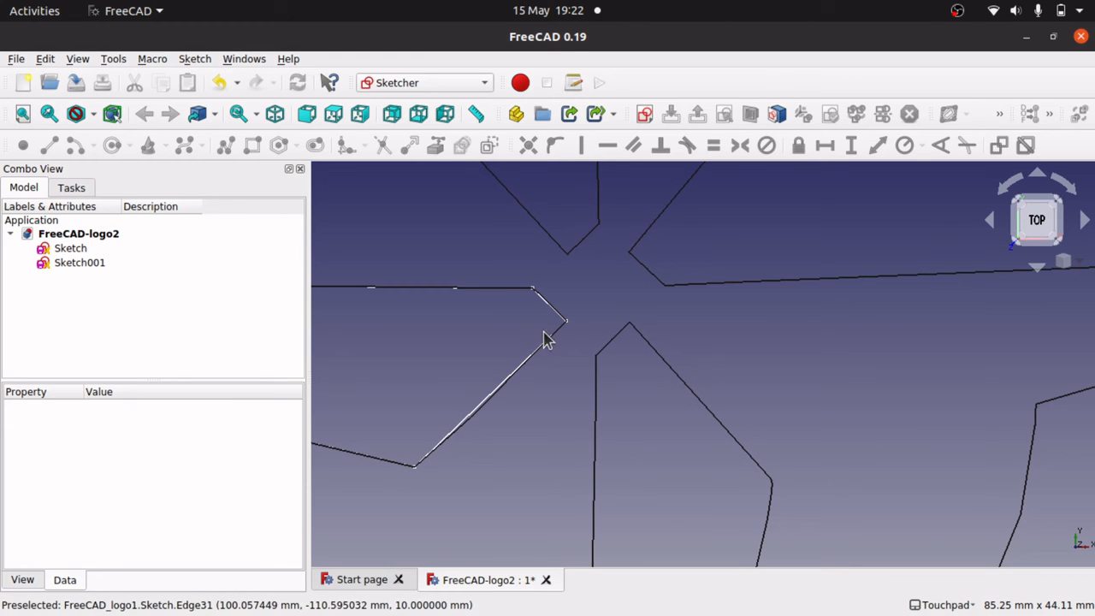
pyautogui.click(76, 263)
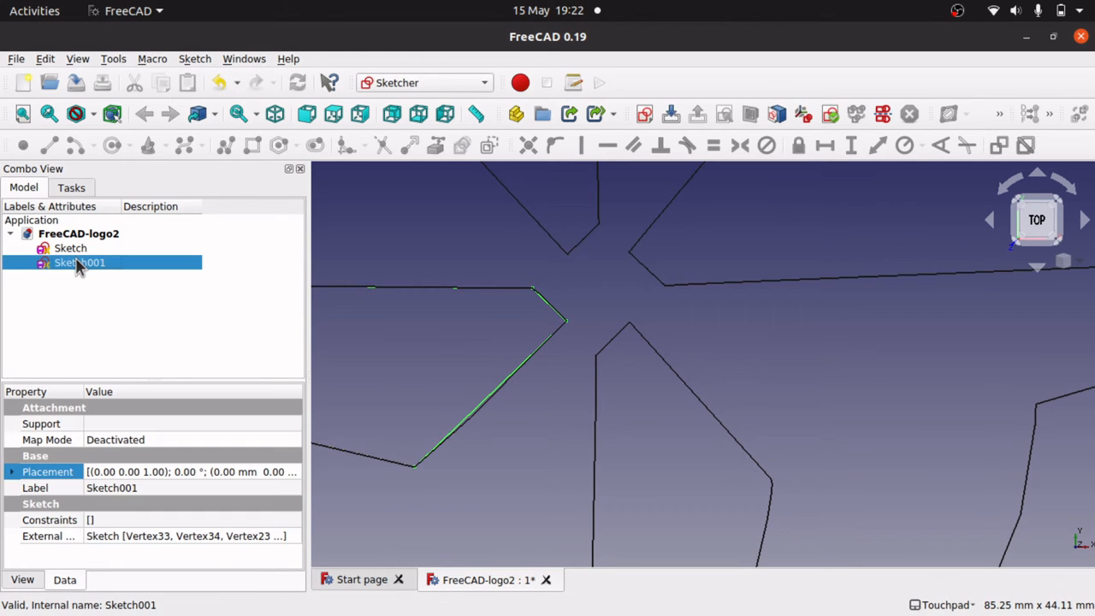
pyautogui.doubleClick(77, 262)
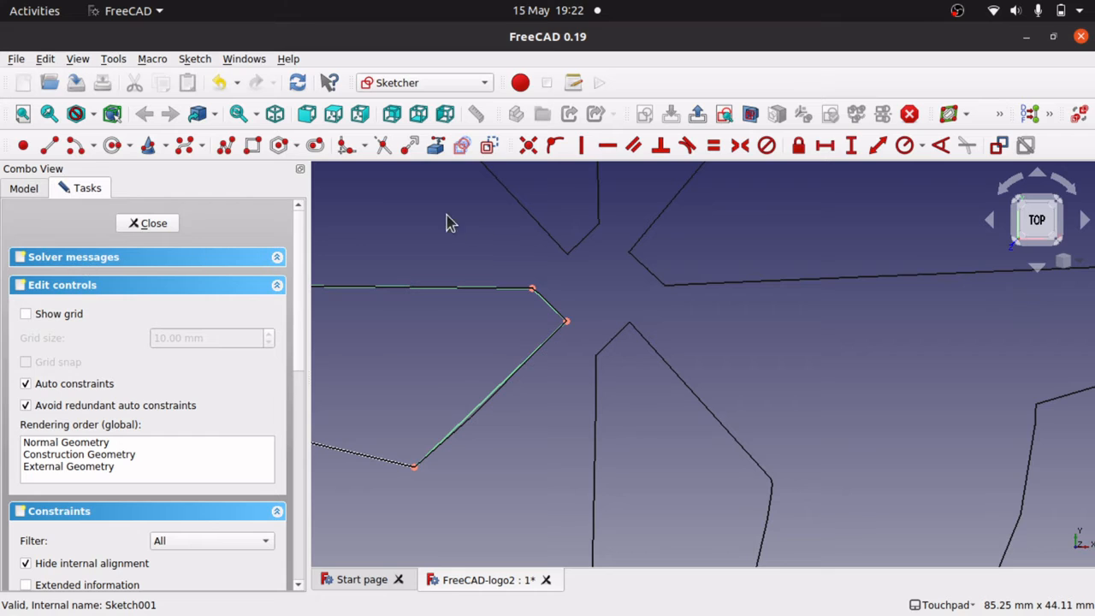
pyautogui.click(433, 147)
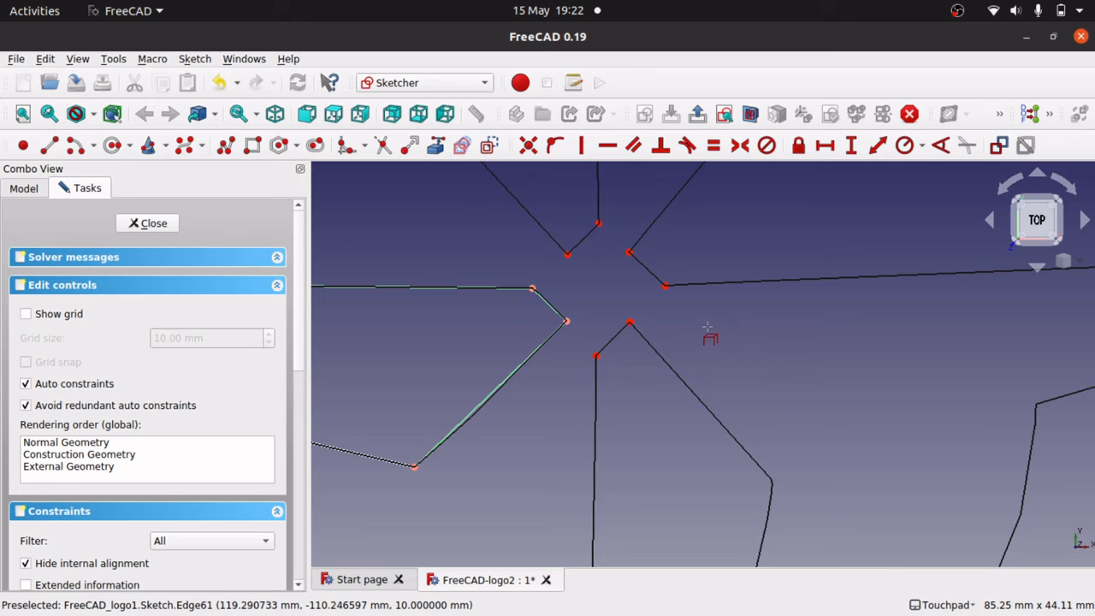
# Step: Link the lower-right quadrant's corners, arc ends and lower spike tip as external geometry, plus the upper-right quadrant's two inner corners
pyautogui.scroll(-4, 706, 327)
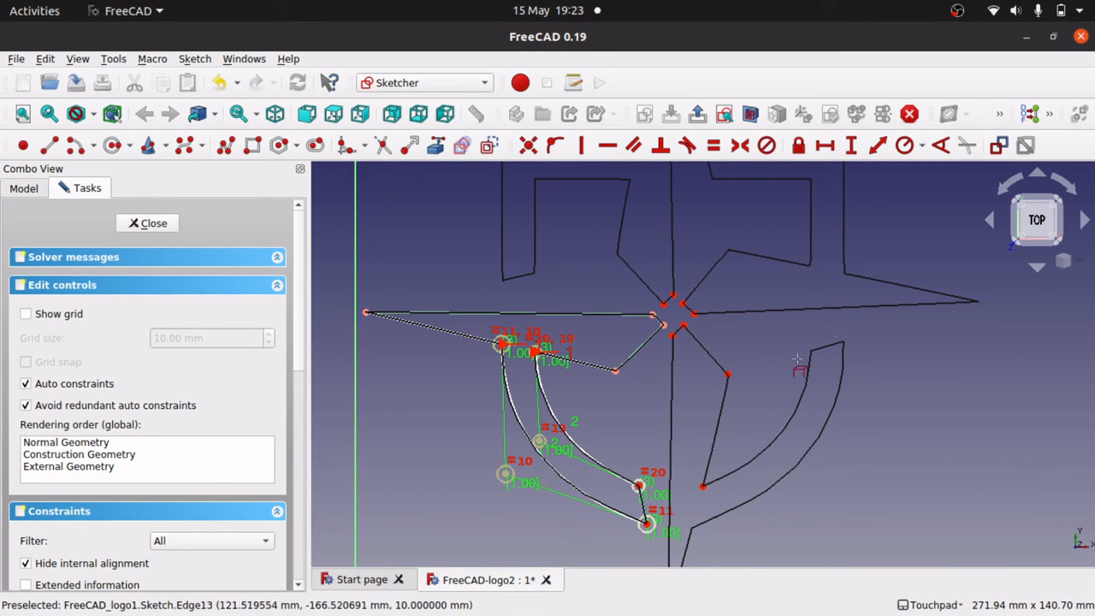
pyautogui.click(691, 528)
pyautogui.press('Down')
pyautogui.press('Down')
pyautogui.press('Down')
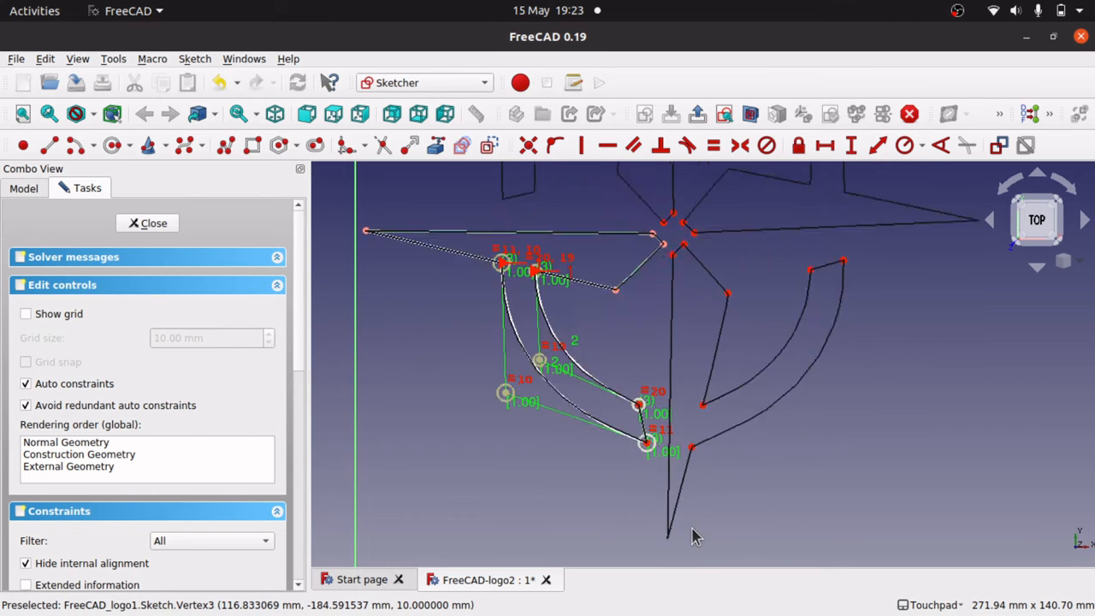
pyautogui.click(668, 497)
pyautogui.press('Up')
pyautogui.press('Up')
pyautogui.press('Up')
pyautogui.press('Up')
pyautogui.press('Up')
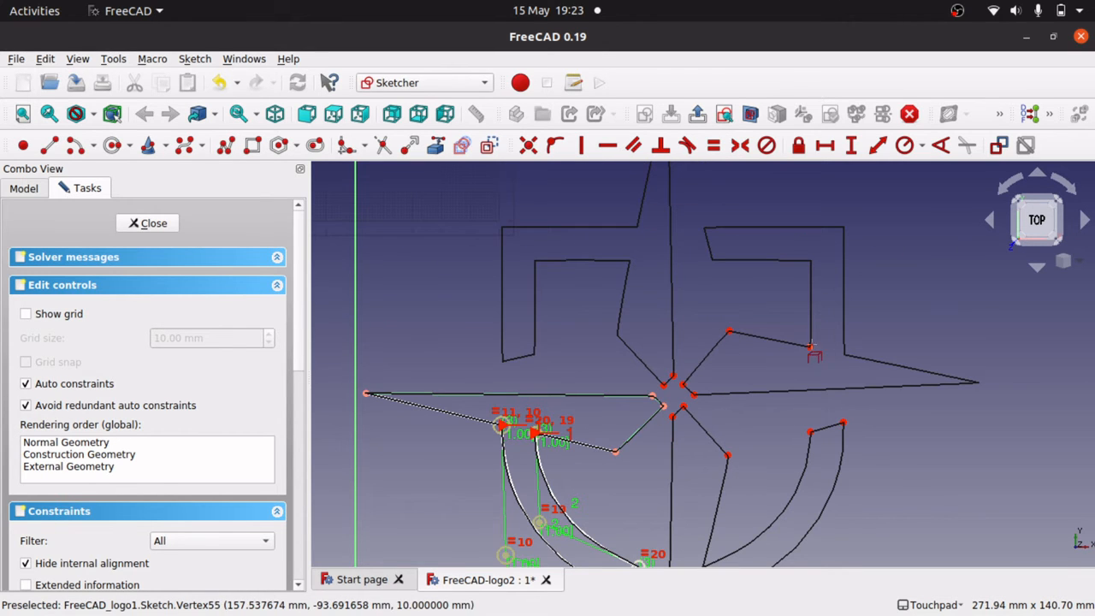
# Step: Link the remaining corners of the upper-right bracket and the tip of the right spike as external geometry
pyautogui.click(844, 226)
pyautogui.click(704, 228)
pyautogui.click(712, 259)
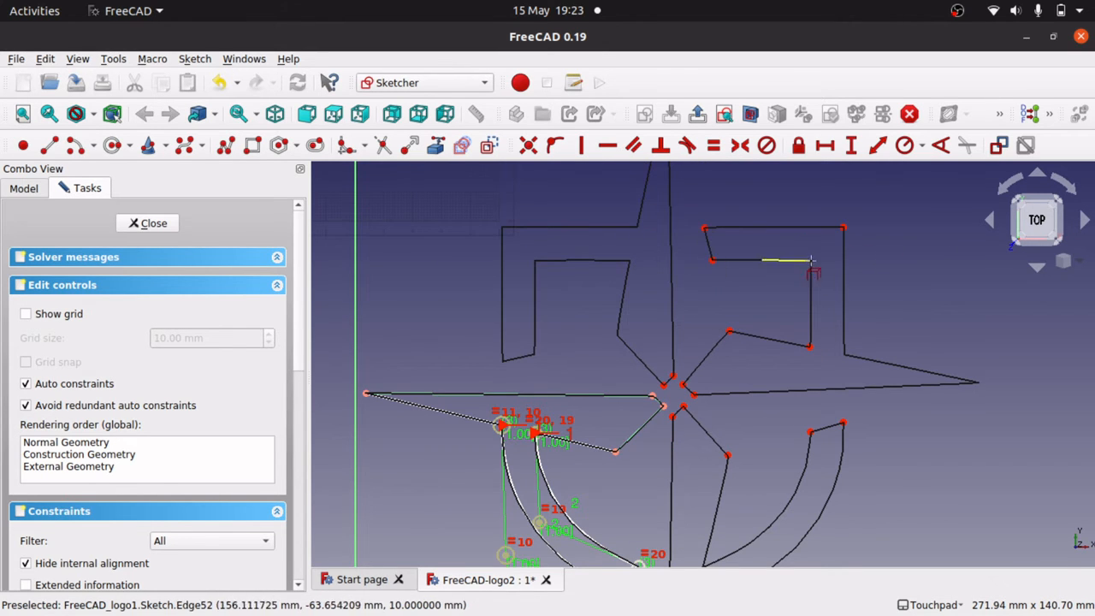
pyautogui.click(810, 260)
pyautogui.click(846, 354)
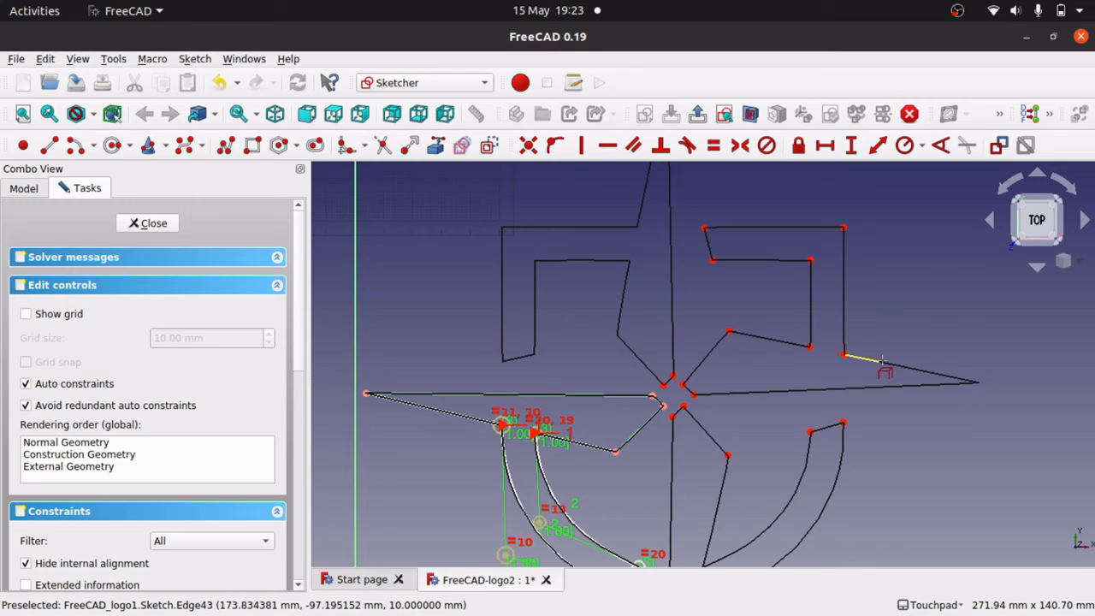
pyautogui.click(978, 383)
# Step: Link the top spike's tip and all corners of the upper-left bracket as external geometry
pyautogui.press('Up')
pyautogui.press('Up')
pyautogui.press('Up')
pyautogui.click(666, 208)
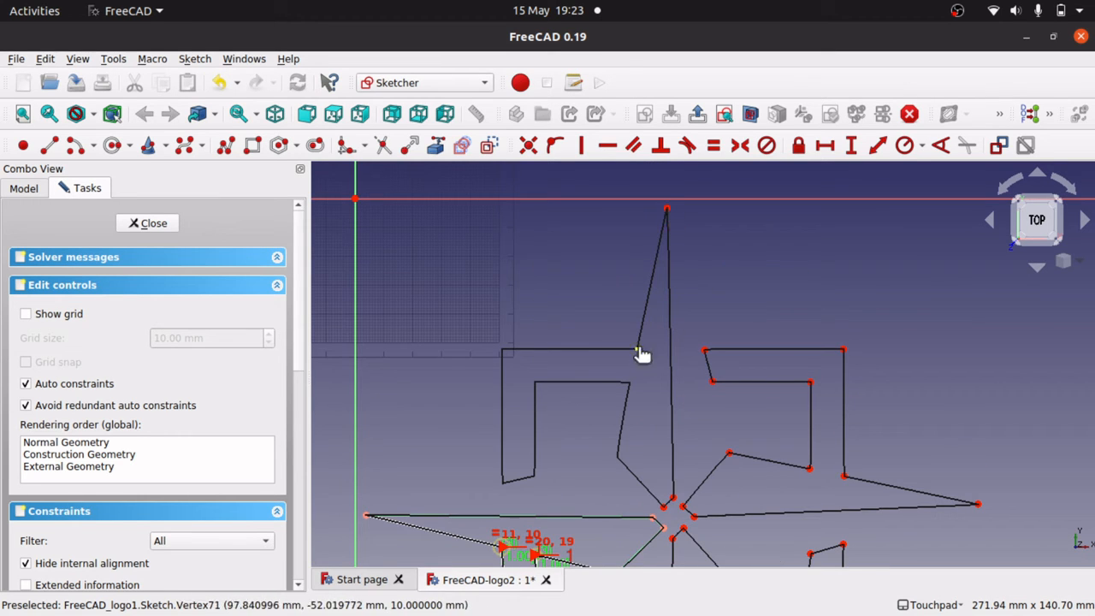
pyautogui.click(502, 349)
pyautogui.click(502, 481)
pyautogui.click(535, 475)
pyautogui.click(535, 382)
pyautogui.click(617, 456)
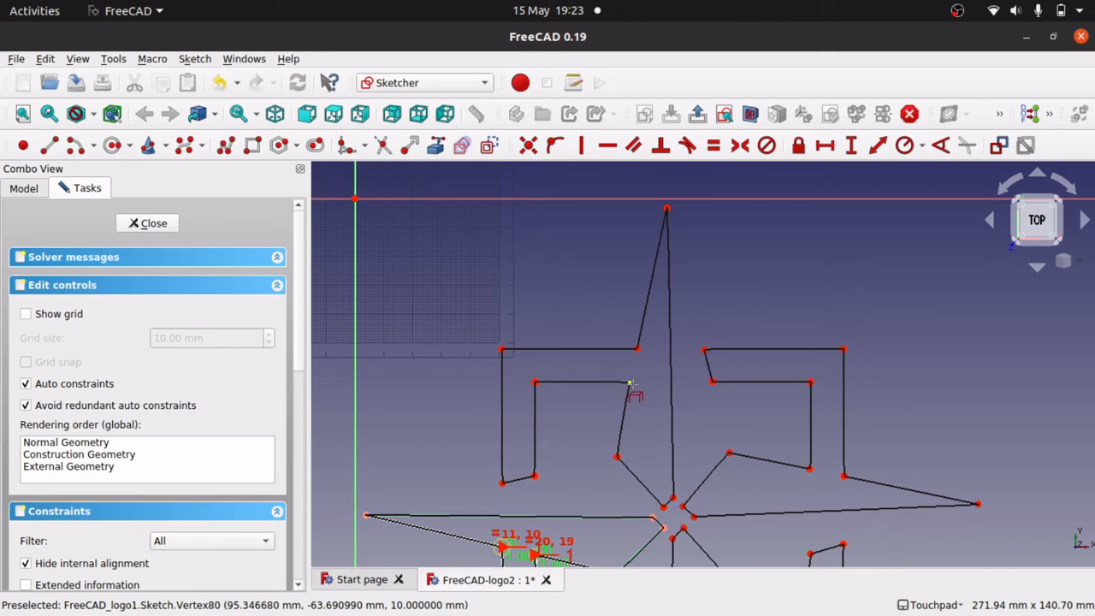
pyautogui.click(630, 383)
# Step: Trace the lower-right quadrant's straight inner edges with a polyline from the centre to the inner arc's lower end
pyautogui.scroll(-4, 672, 476)
pyautogui.press('Down')
pyautogui.press('Down')
pyautogui.scroll(4, 720, 412)
pyautogui.press('Down')
pyautogui.press('Down')
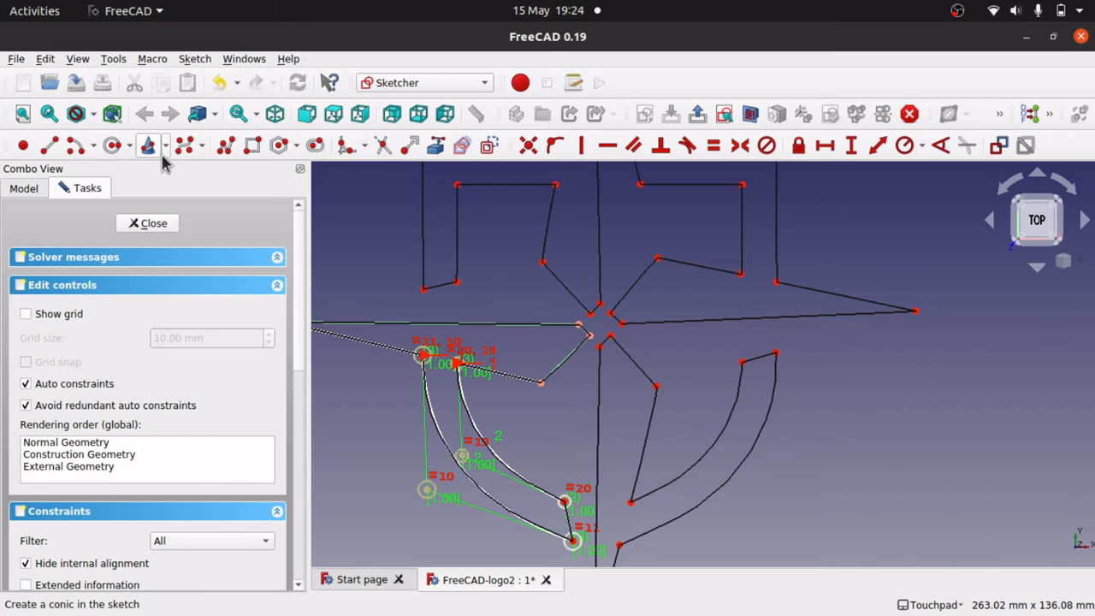
pyautogui.click(227, 145)
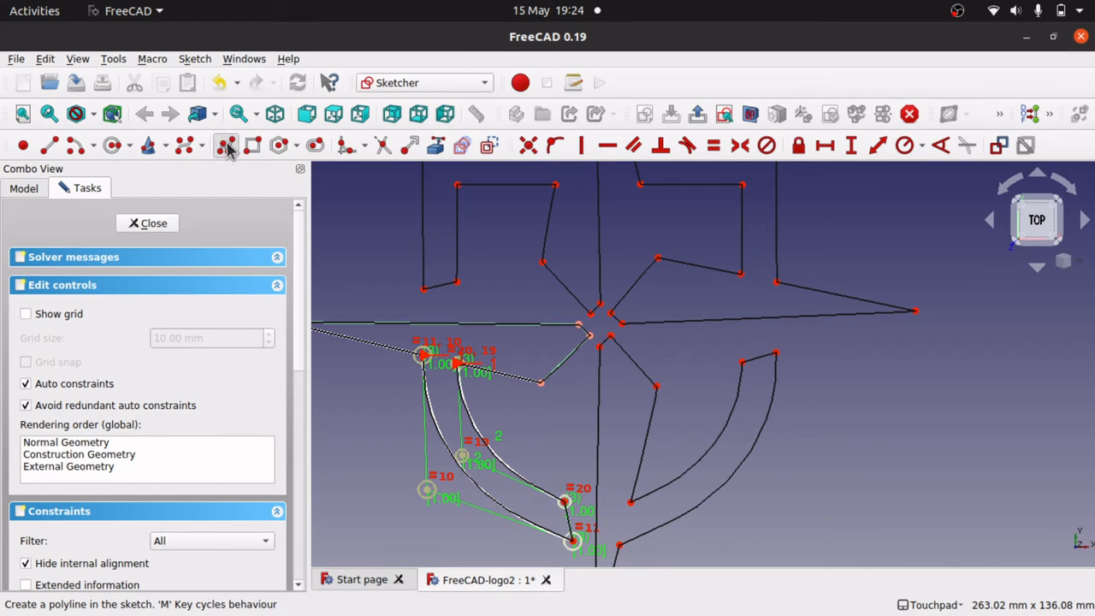
pyautogui.click(610, 338)
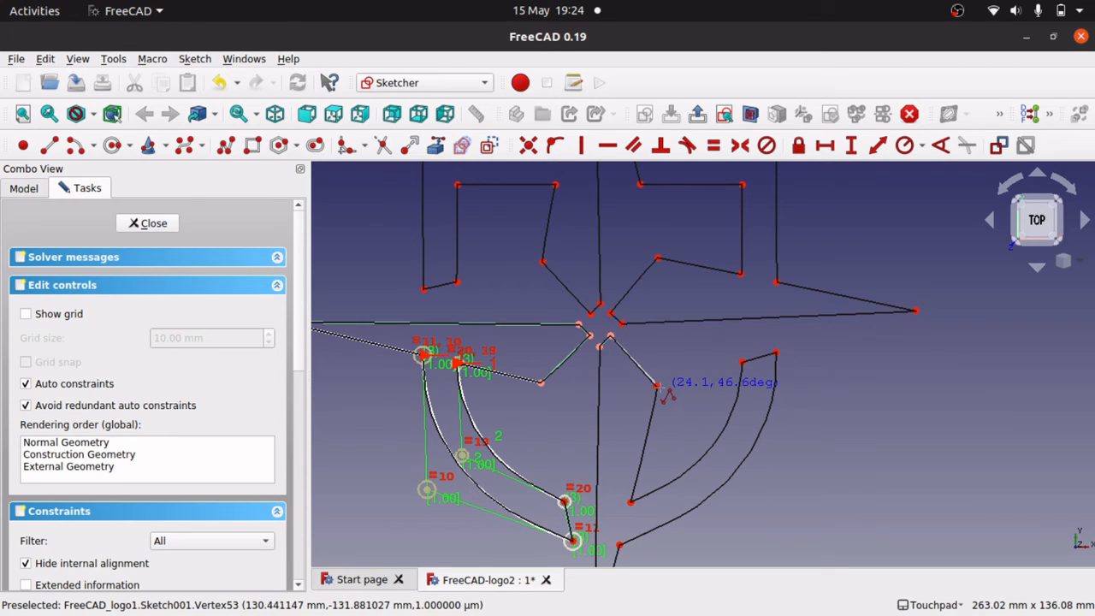
pyautogui.click(656, 387)
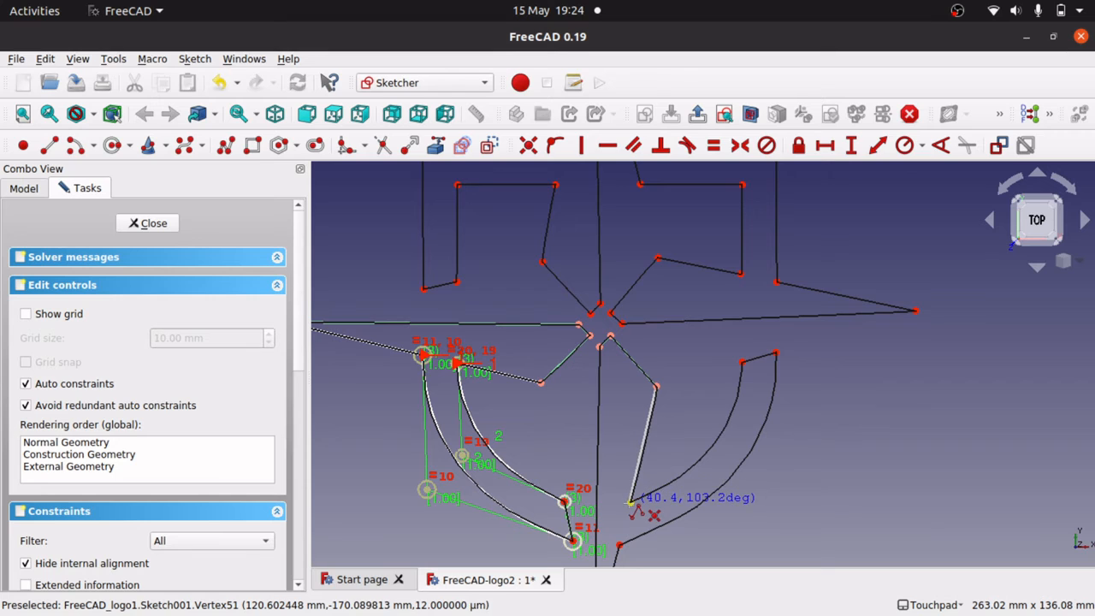
pyautogui.click(630, 503)
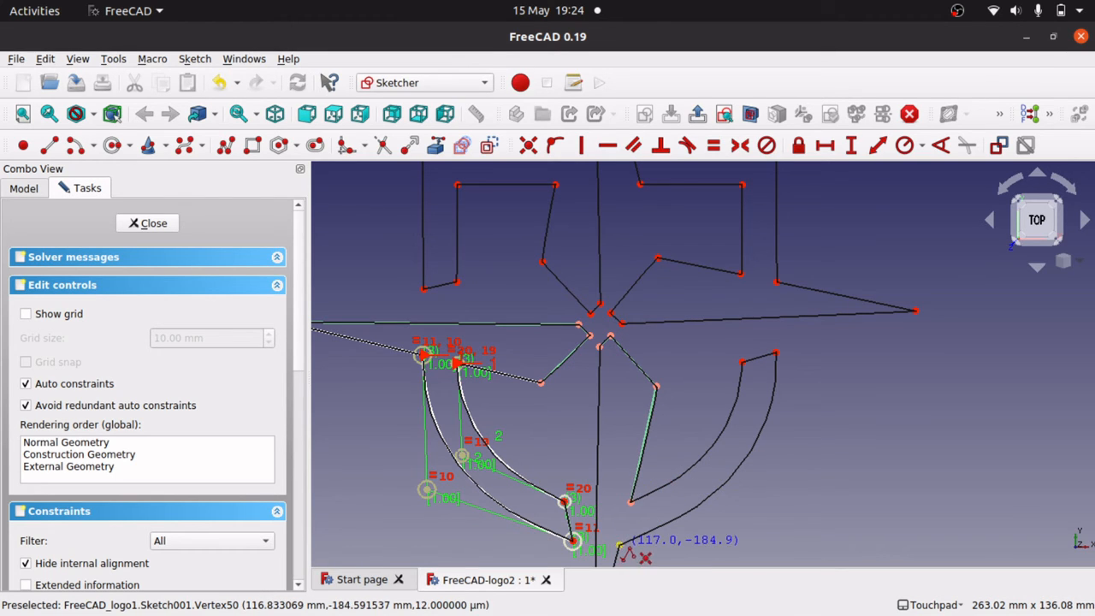
# Step: Trace the lower spike with a polyline from the outer arc's lower end through the tip to the centre
pyautogui.press('Up')
pyautogui.press('Up')
pyautogui.press('Up')
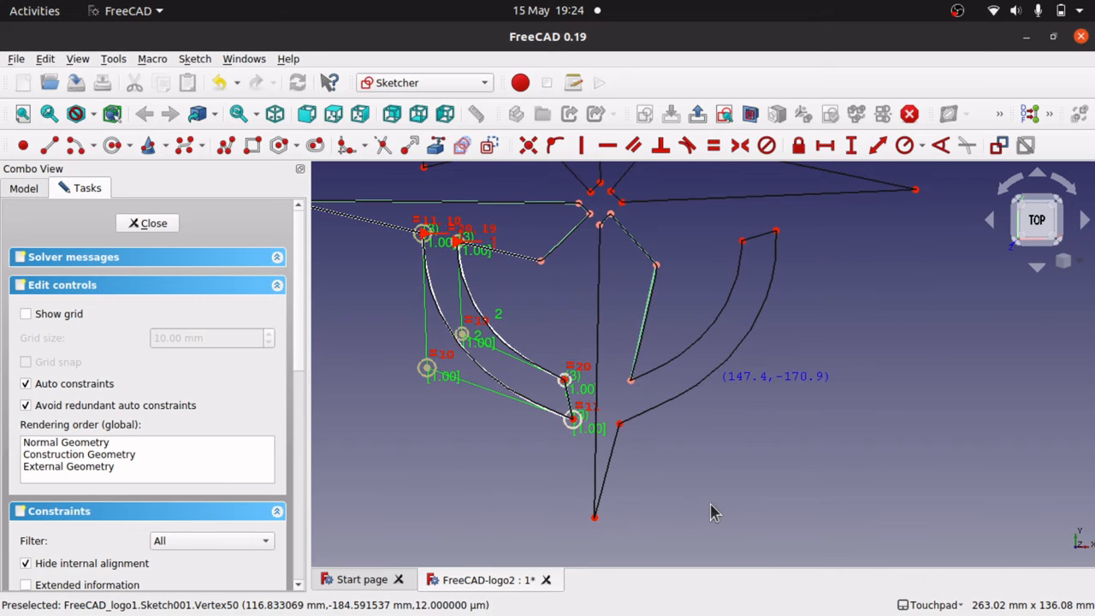
pyautogui.click(619, 424)
pyautogui.click(594, 518)
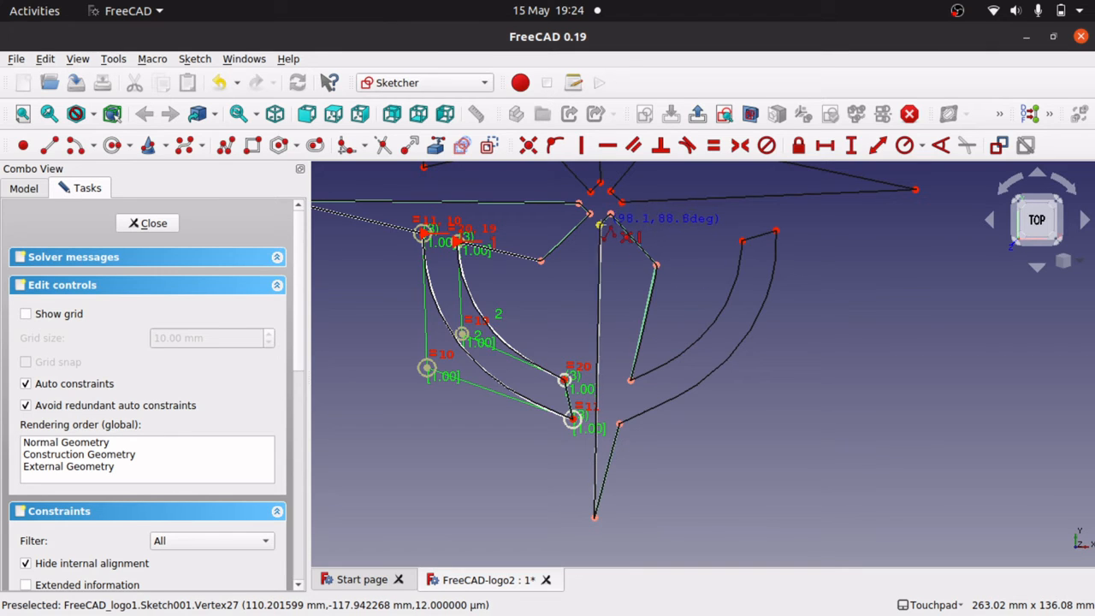
pyautogui.click(600, 225)
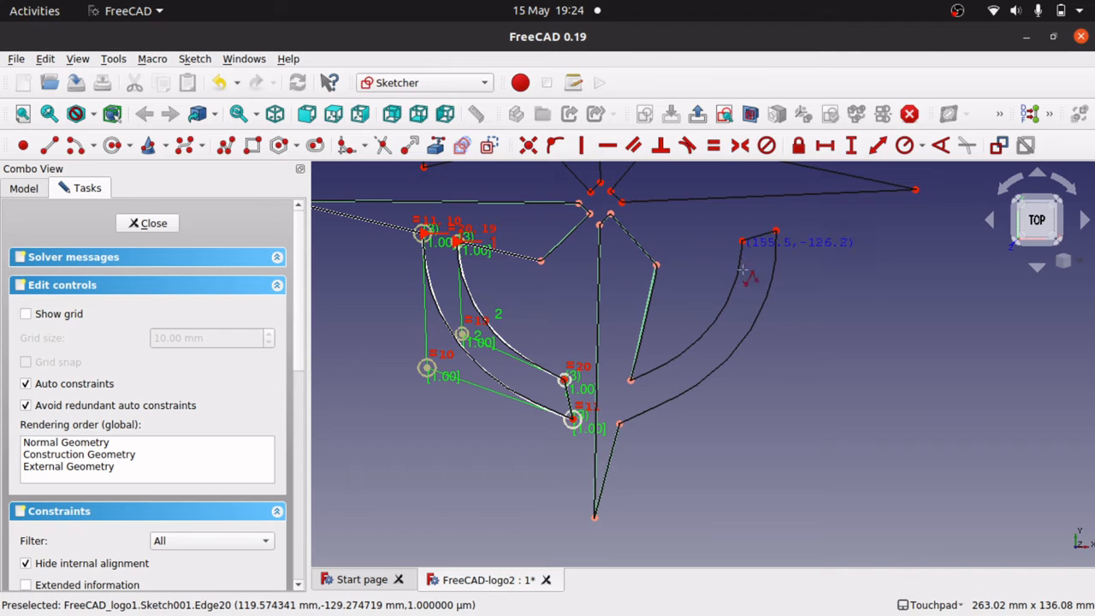
# Step: Trace the whole upper-right quadrant with a closed polyline through its linked corners and the right spike's tip
pyautogui.press('Up')
pyautogui.press('Up')
pyautogui.press('Up')
pyautogui.press('Up')
pyautogui.press('Up')
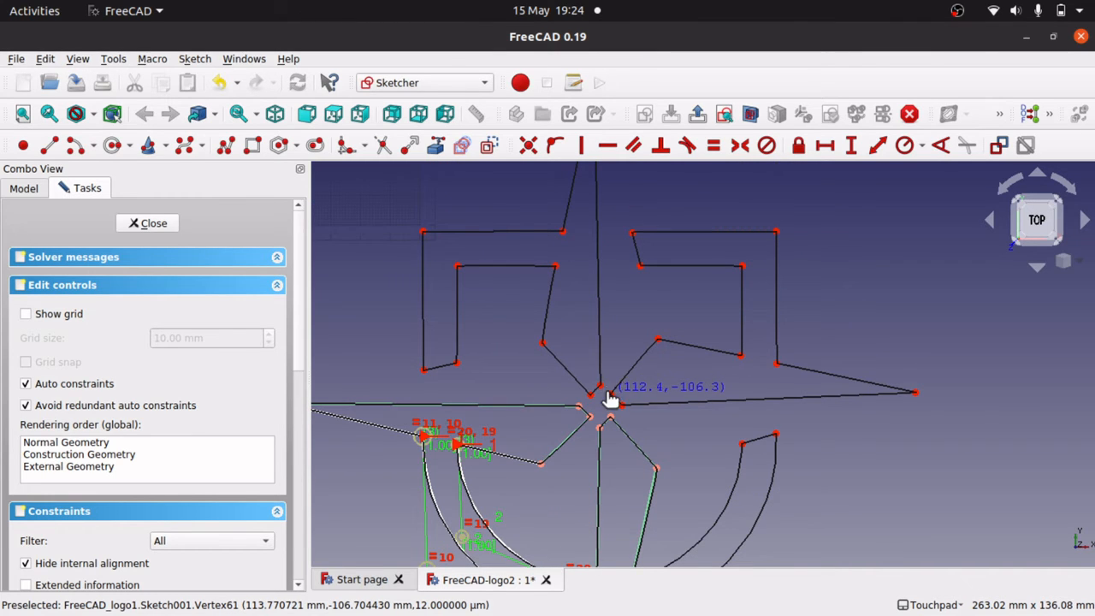
pyautogui.click(611, 394)
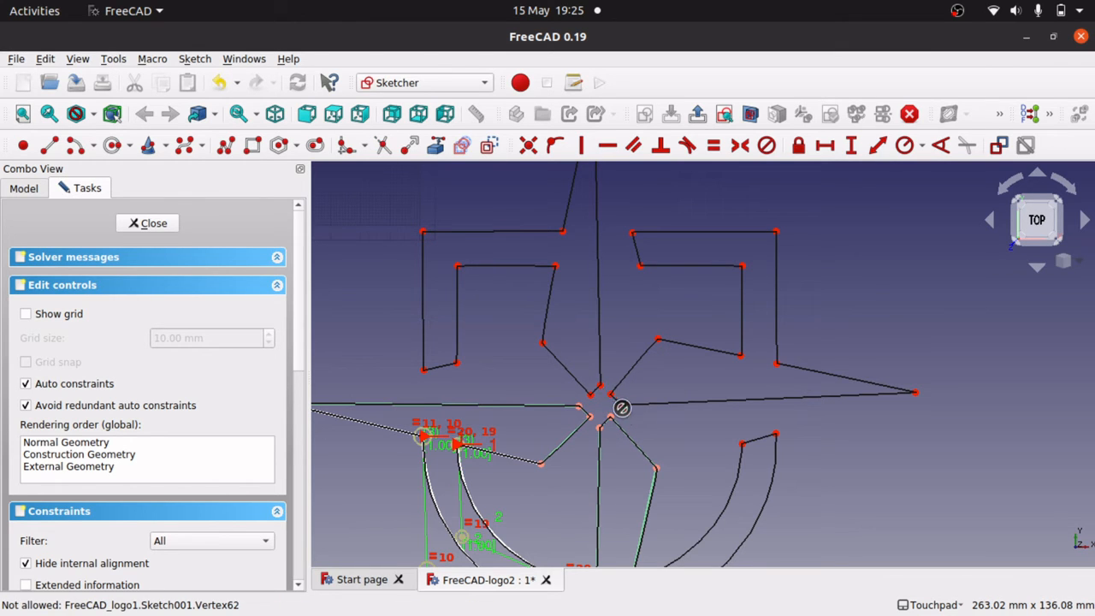
pyautogui.click(915, 392)
pyautogui.click(776, 364)
pyautogui.click(775, 231)
pyautogui.click(631, 231)
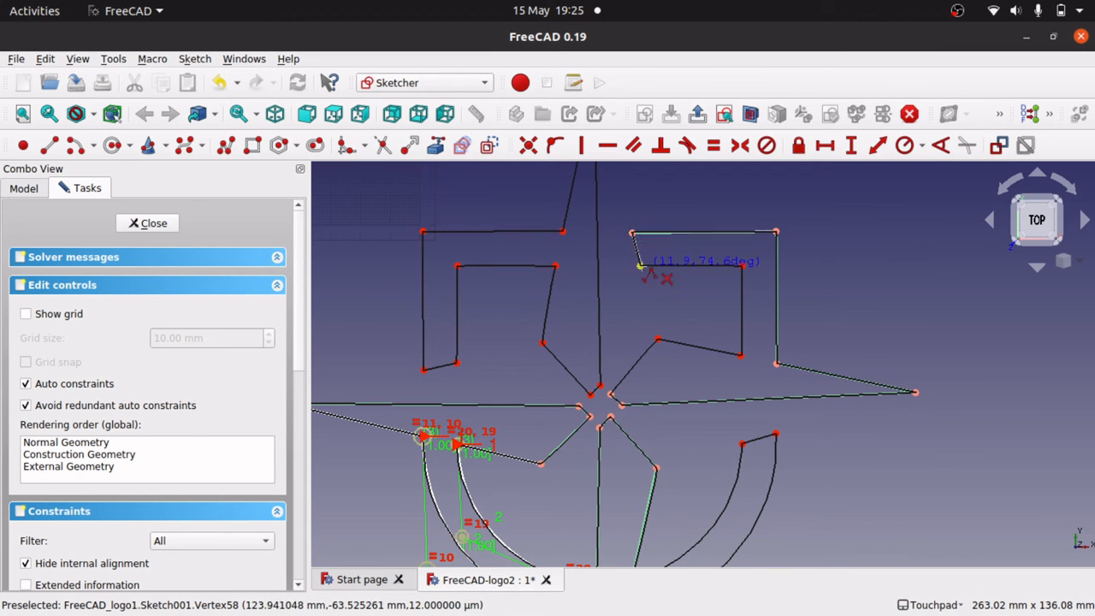
pyautogui.click(639, 266)
pyautogui.click(741, 266)
pyautogui.click(739, 354)
pyautogui.click(657, 340)
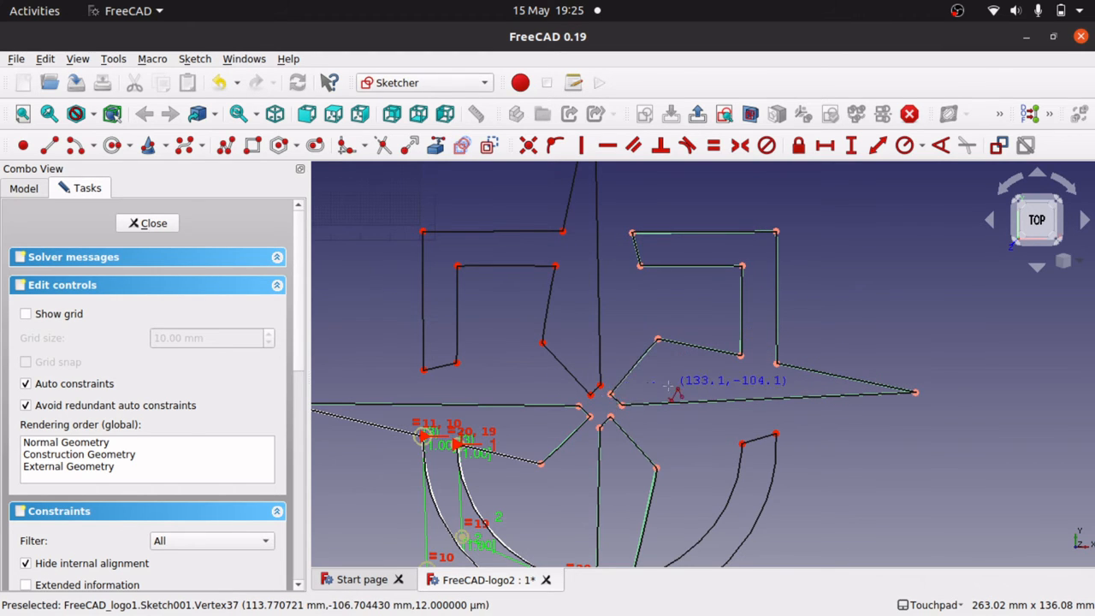
# Step: Trace the whole upper-left quadrant with a closed polyline through its linked corners and the top spike's tip
pyautogui.click(599, 387)
pyautogui.press('Up')
pyautogui.press('Up')
pyautogui.press('Up')
pyautogui.click(594, 206)
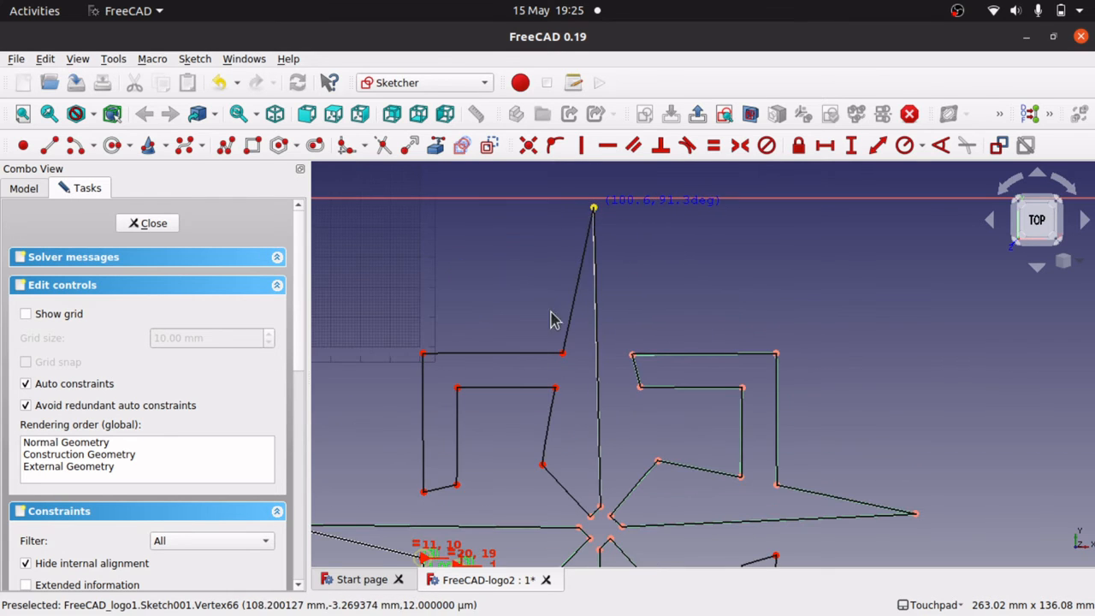
pyautogui.click(563, 353)
pyautogui.click(422, 353)
pyautogui.click(422, 491)
pyautogui.click(458, 485)
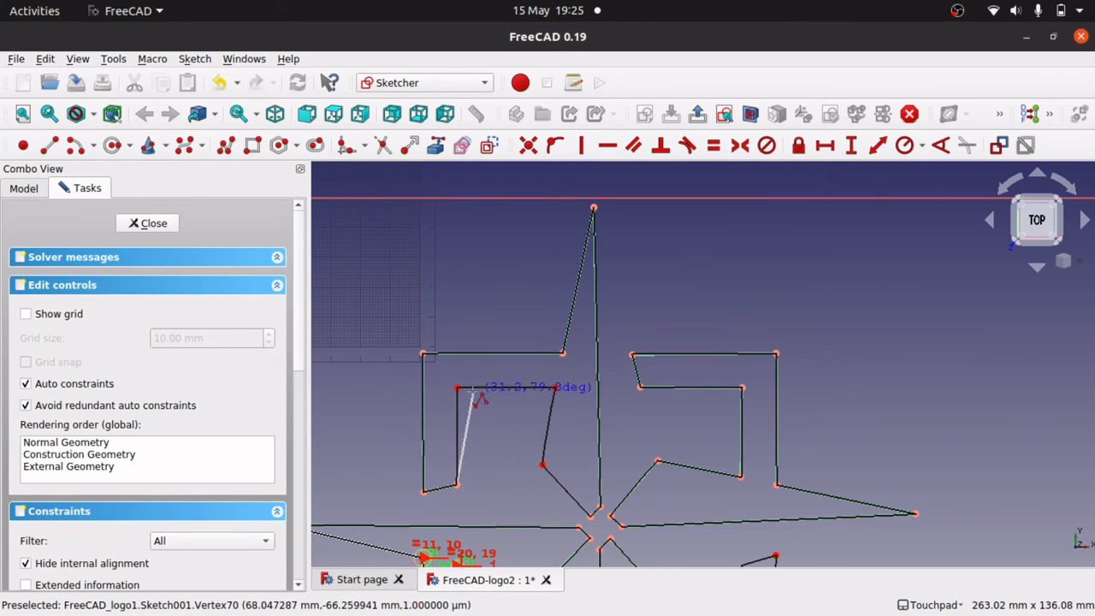
pyautogui.click(457, 387)
pyautogui.click(555, 388)
pyautogui.click(543, 465)
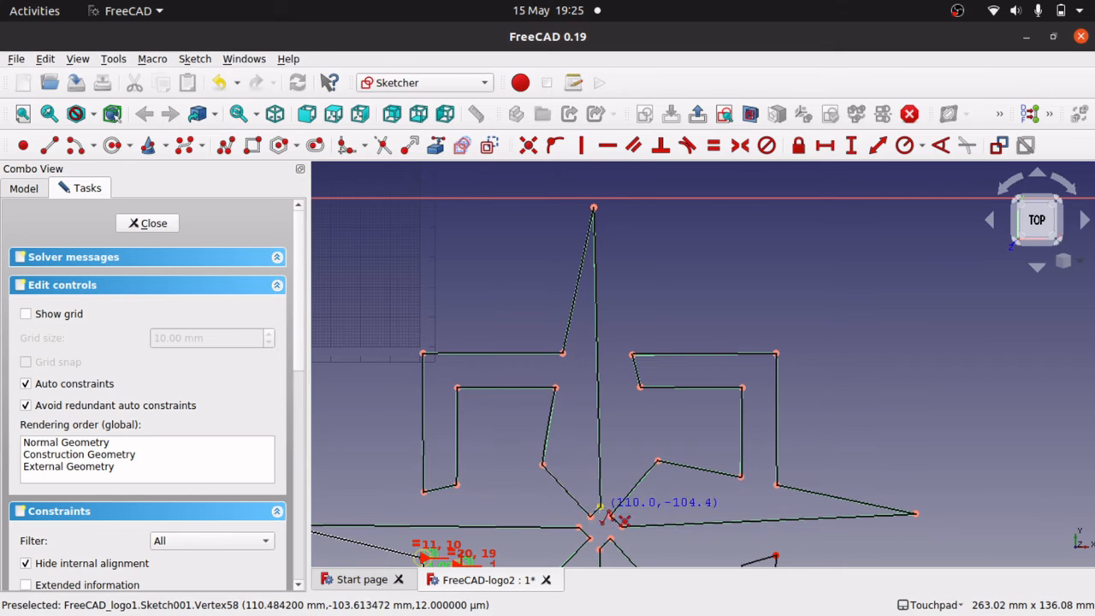
pyautogui.click(599, 511)
pyautogui.scroll(-2, 735, 417)
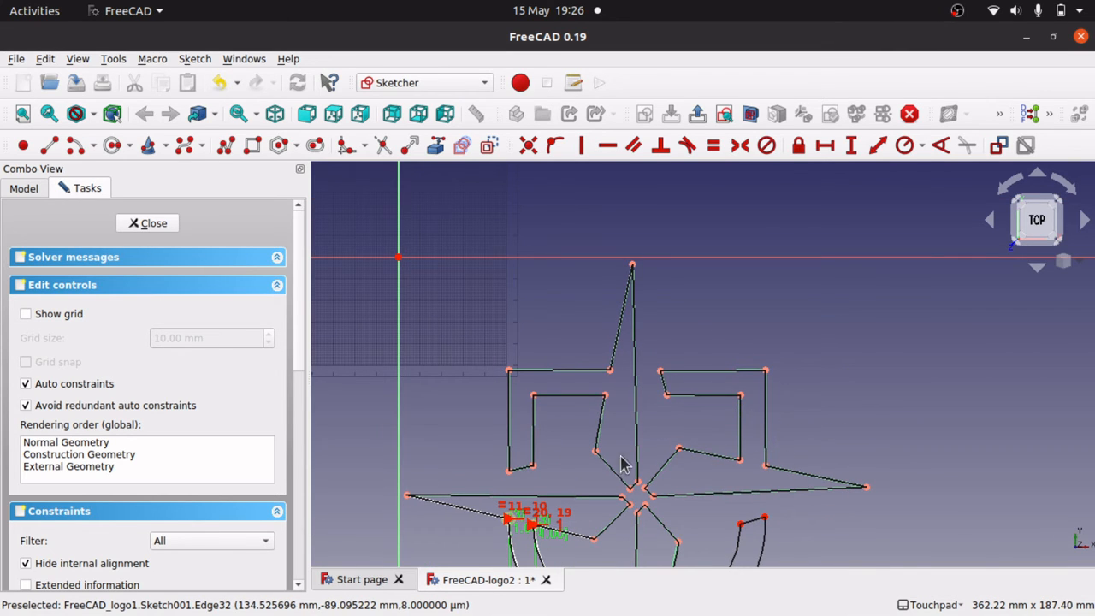
pyautogui.press('Down')
pyautogui.press('Up')
pyautogui.press('Up')
pyautogui.press('Up')
pyautogui.press('Up')
pyautogui.press('Up')
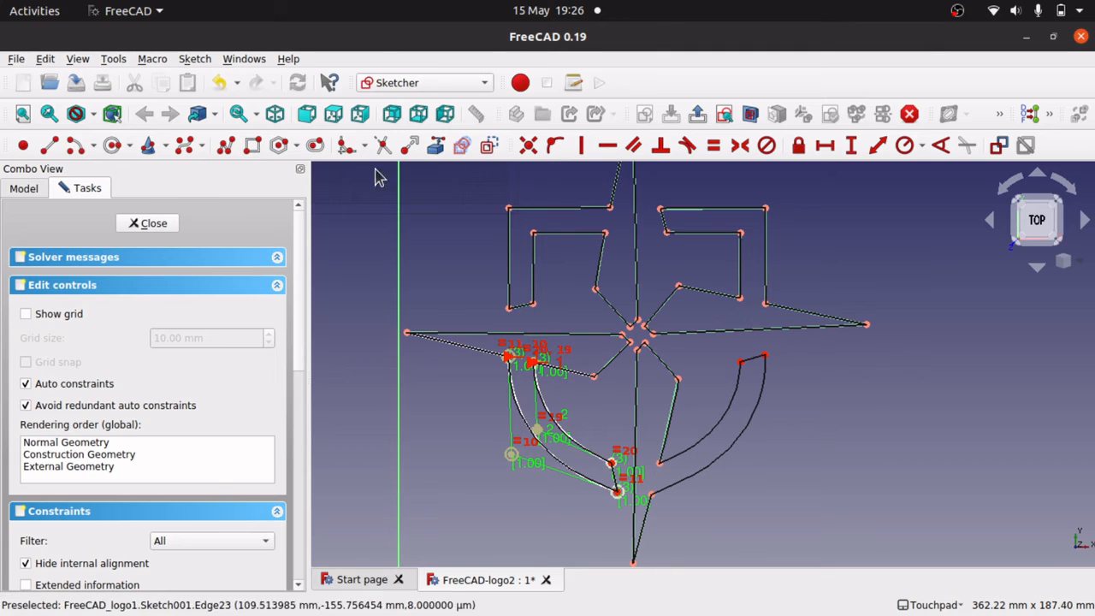
# Step: Draw a three-point B-spline along the lower-right quadrant's inner arc, from its lower end to its upper end
pyautogui.click(184, 146)
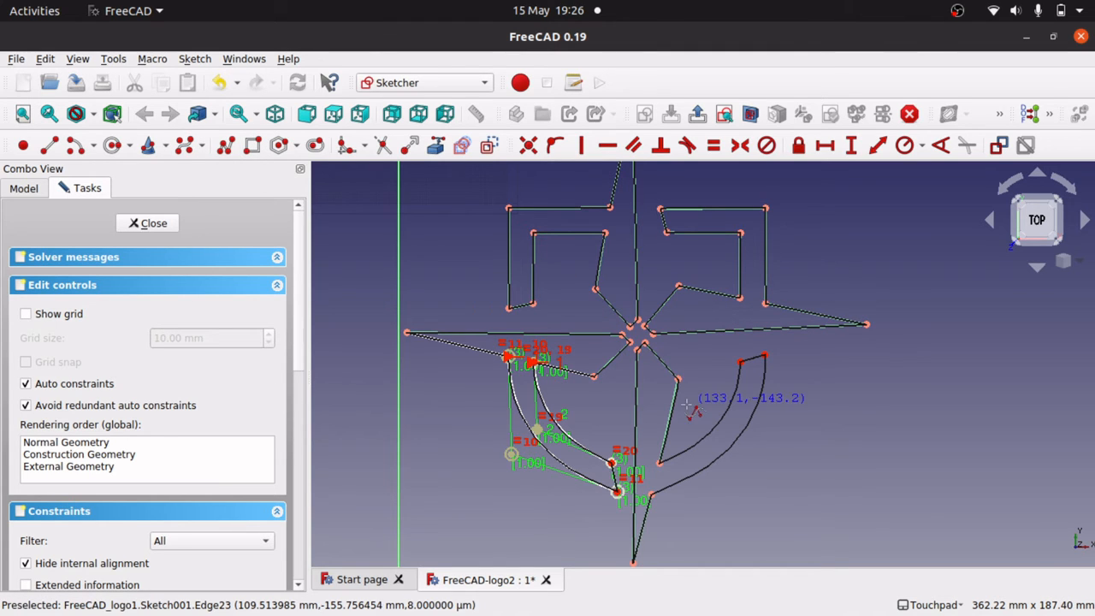
pyautogui.click(659, 463)
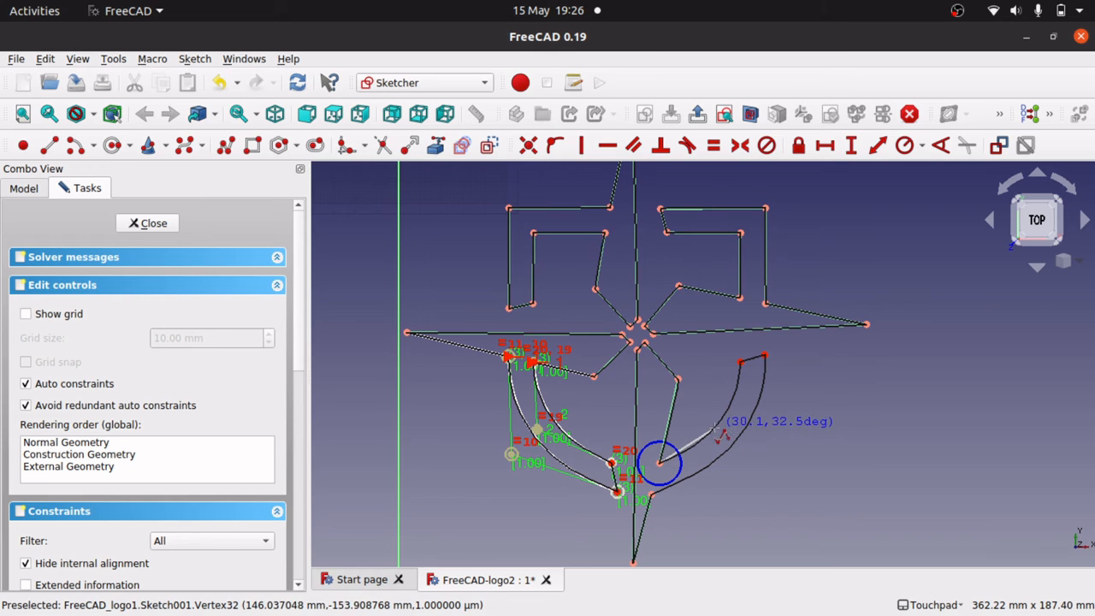
pyautogui.click(715, 428)
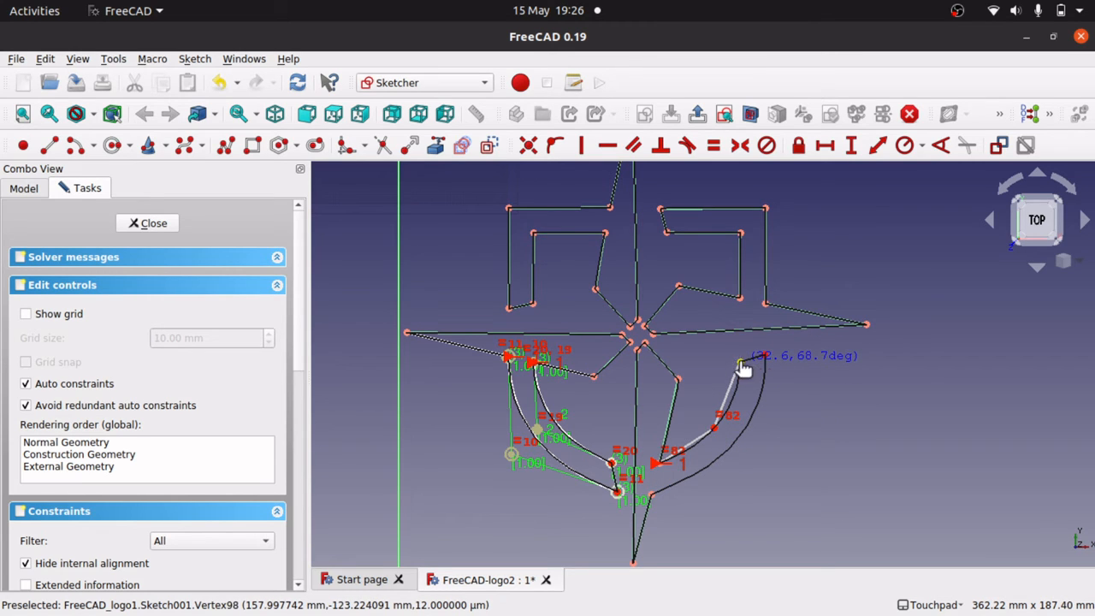
pyautogui.click(741, 362)
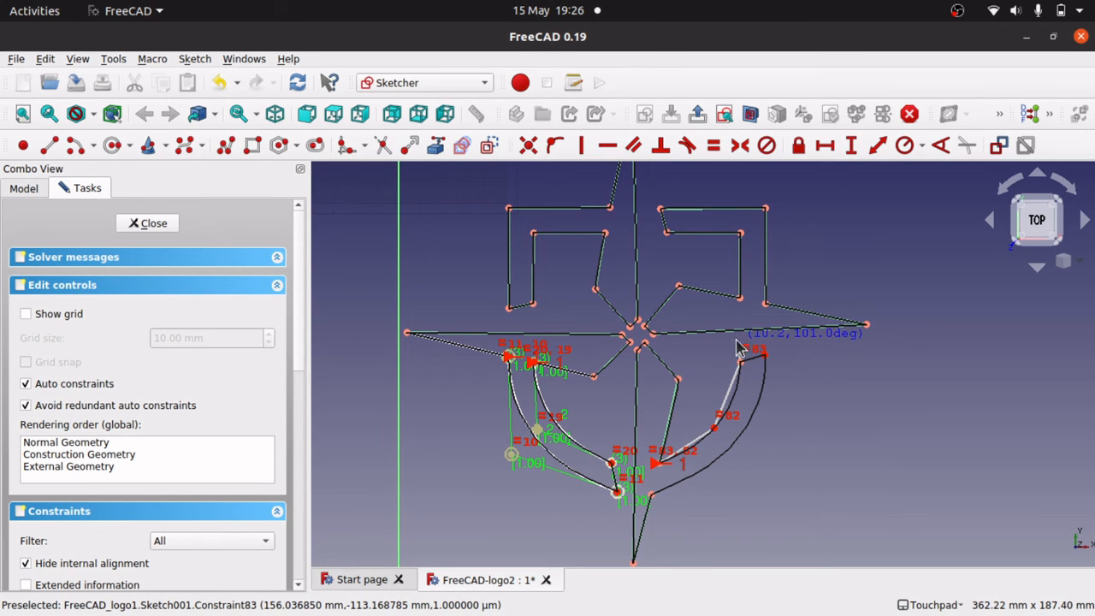
pyautogui.rightClick(738, 349)
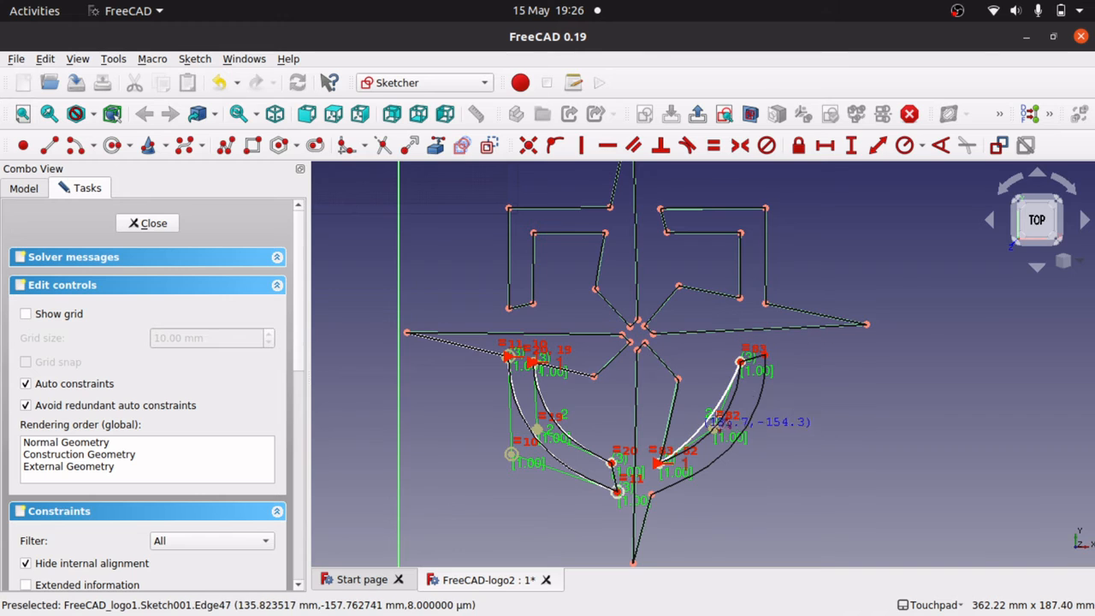
# Step: Draw a three-point B-spline along the lower-right quadrant's outer arc, from its upper end to its lower end
pyautogui.click(760, 353)
pyautogui.click(729, 442)
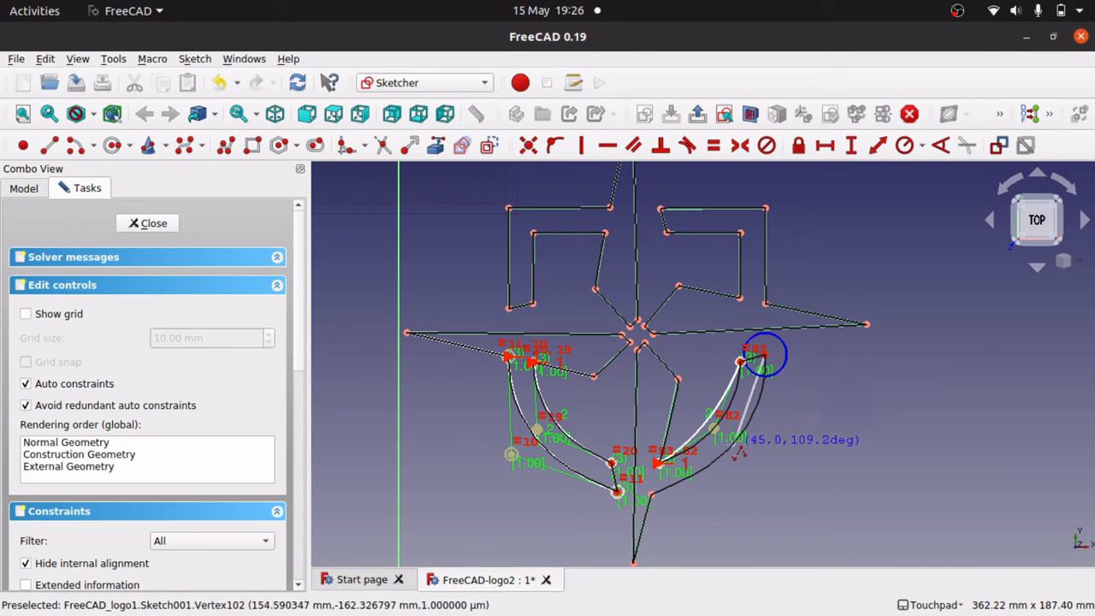
pyautogui.click(652, 493)
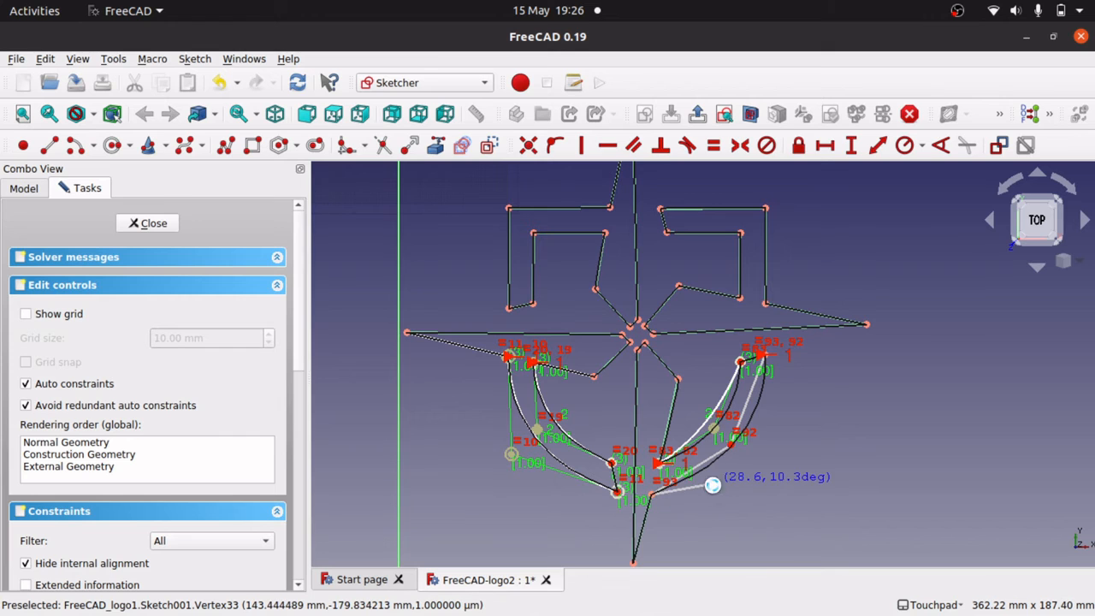
pyautogui.rightClick(711, 482)
# Step: Move the middle control points of the lower-right outer and inner B-splines outward to match the imported arcs
pyautogui.scroll(5, 756, 450)
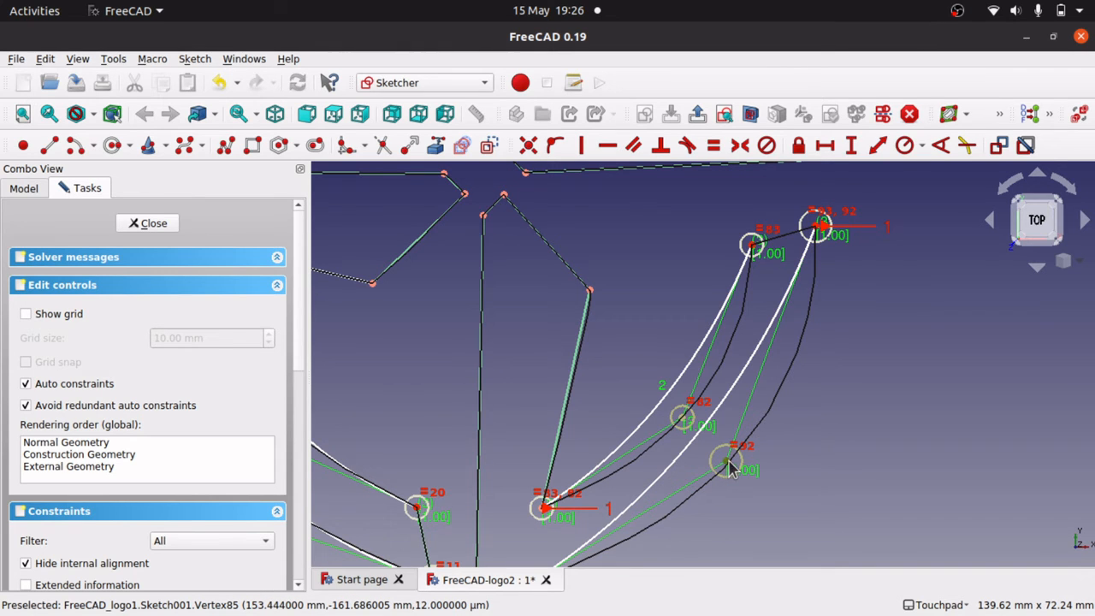
pyautogui.moveTo(737, 477); pyautogui.dragTo(823, 488)
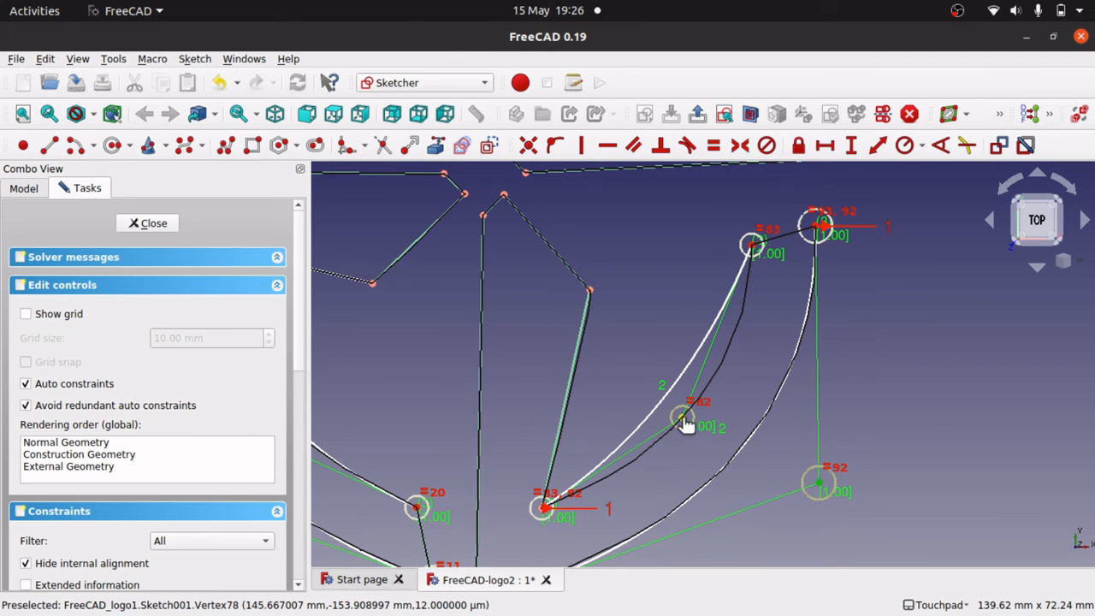
pyautogui.moveTo(683, 421); pyautogui.dragTo(736, 438)
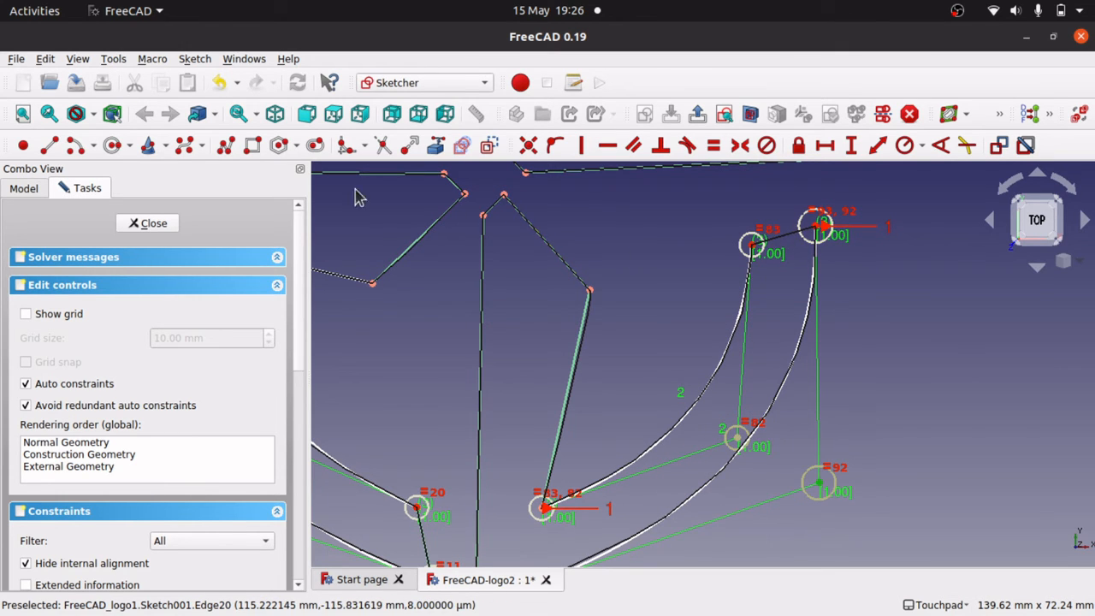
pyautogui.moveTo(866, 293)
pyautogui.mouseDown()
pyautogui.moveTo(745, 293)
pyautogui.moveTo(879, 208)
pyautogui.moveTo(733, 207)
pyautogui.moveTo(863, 265)
pyautogui.mouseUp()
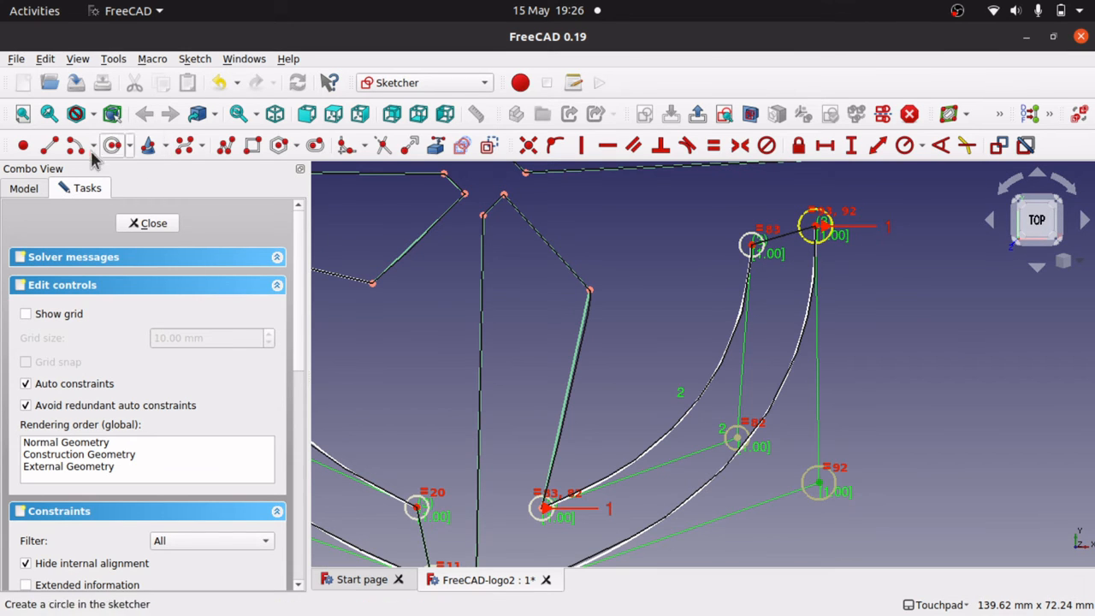
# Step: Close the lower-right quadrant with a line joining the upper ends of its inner and outer arcs
pyautogui.click(48, 145)
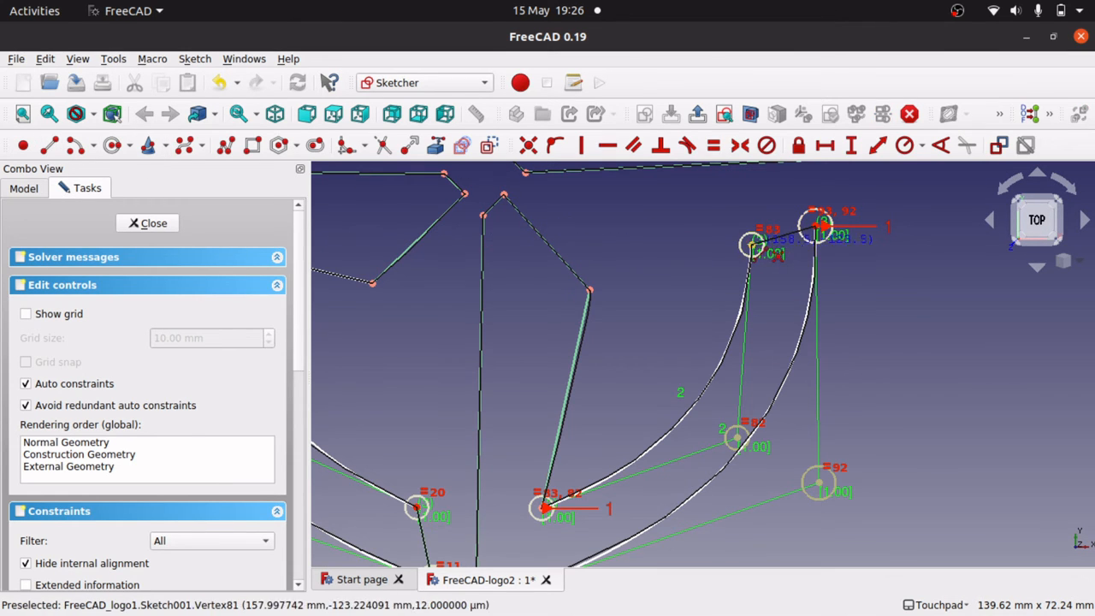
pyautogui.click(752, 248)
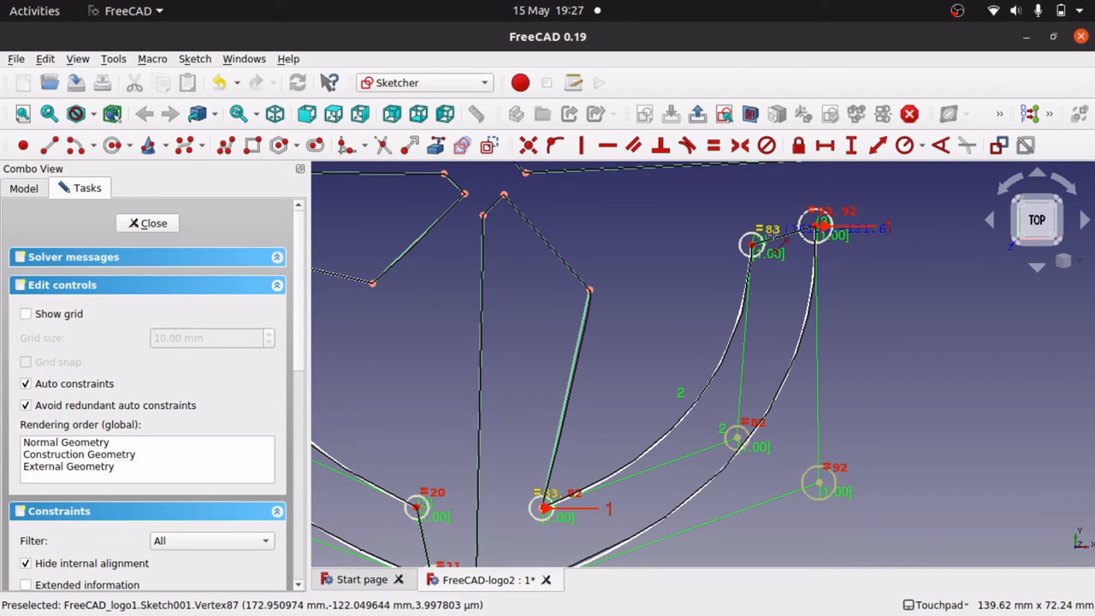
pyautogui.scroll(-5, 819, 225)
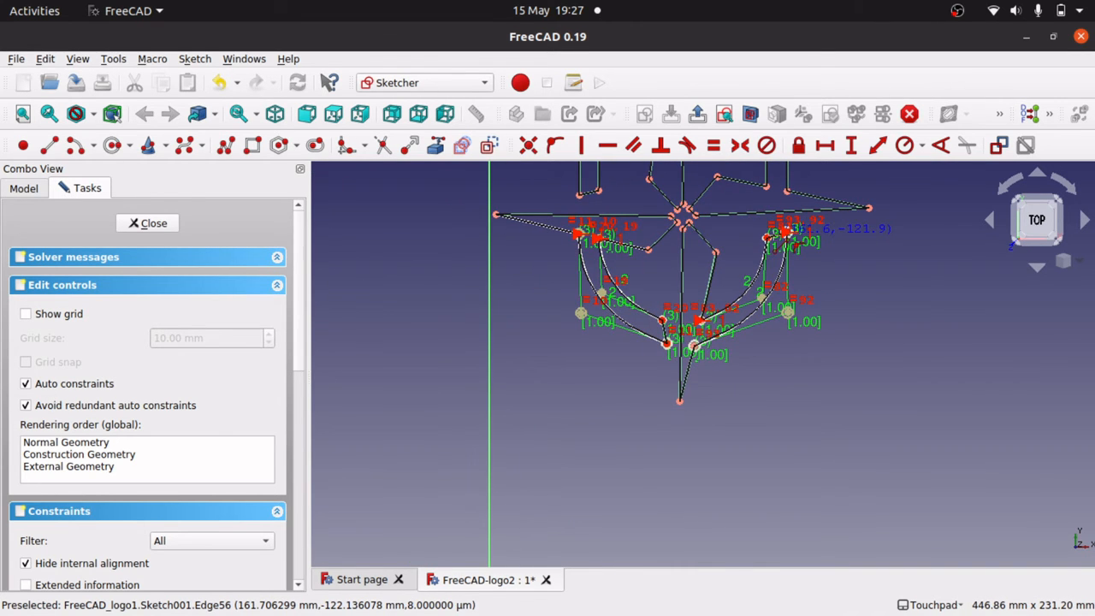
pyautogui.press('Up')
pyautogui.press('Up')
pyautogui.press('Up')
pyautogui.press('Up')
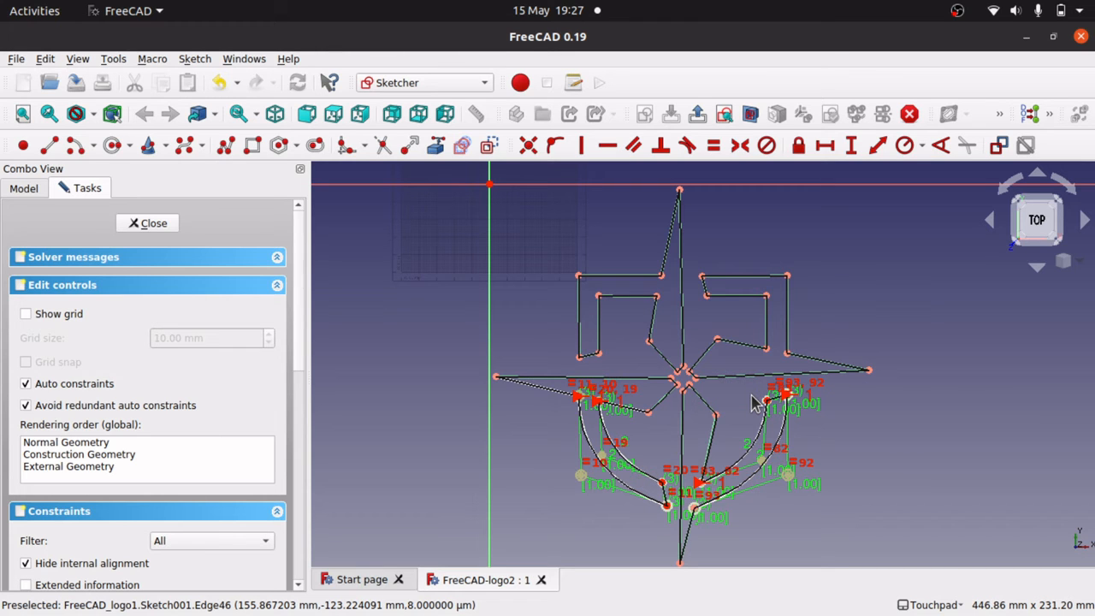
# Step: Leave sketch editing and hide the original imported sketch
pyautogui.click(142, 224)
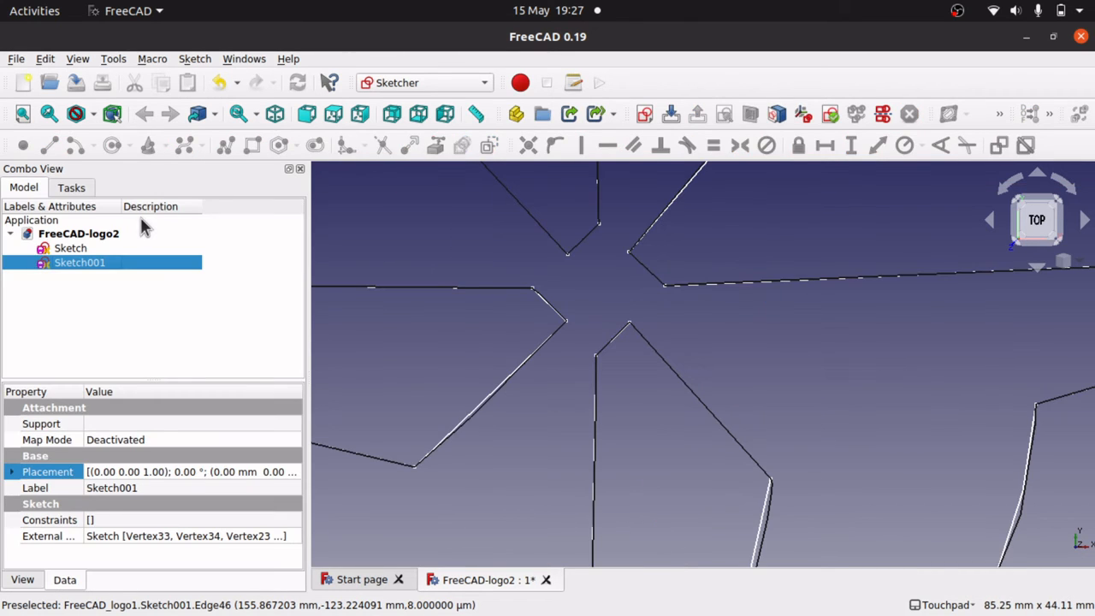
pyautogui.click(72, 251)
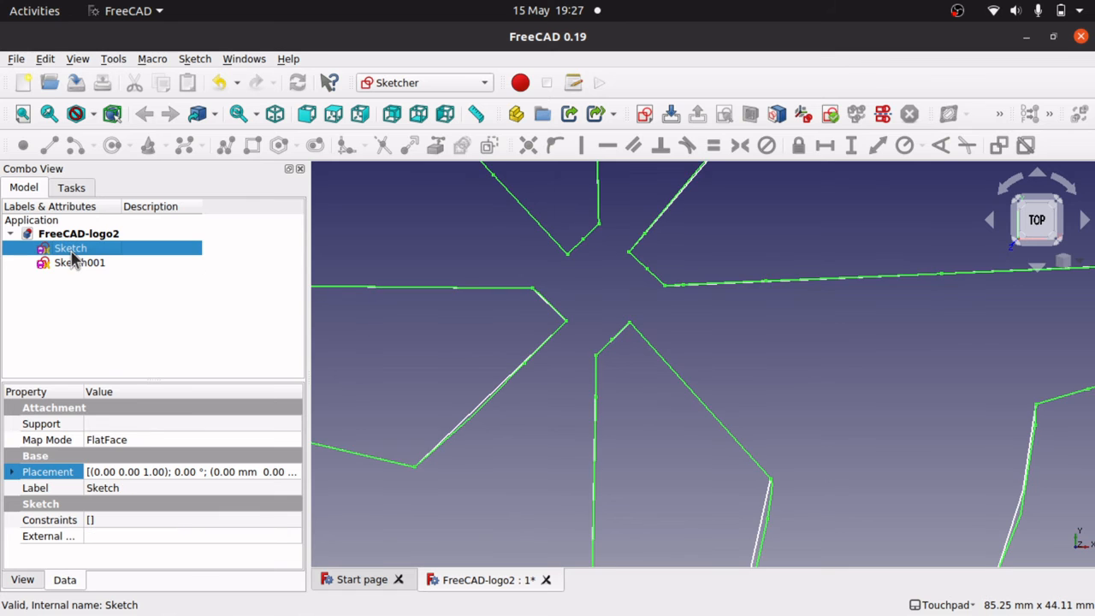
pyautogui.scroll(-3, 864, 286)
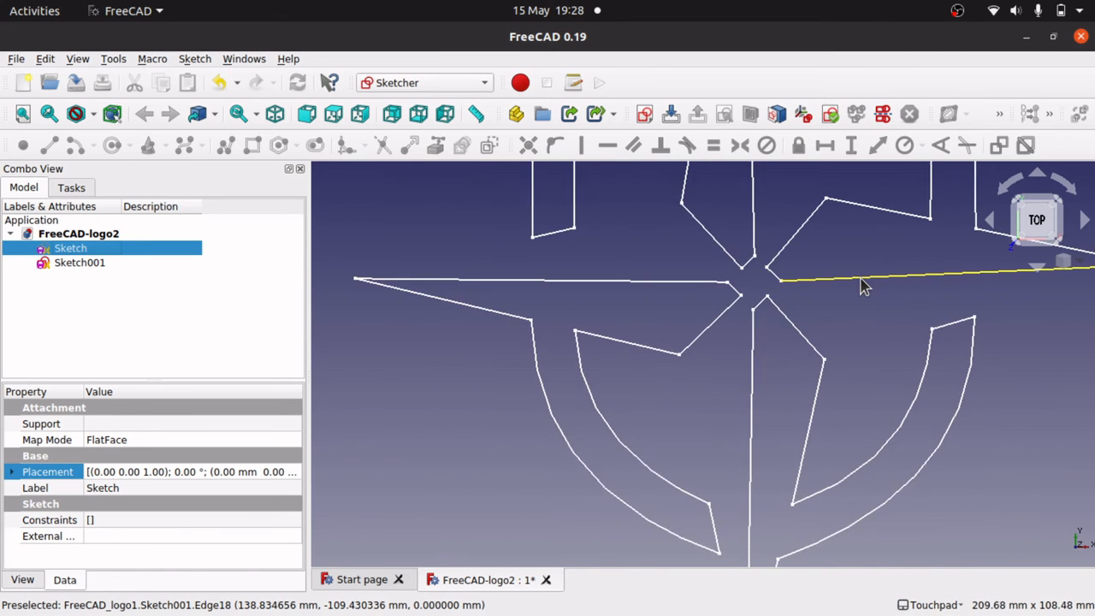
pyautogui.click(856, 334)
# Step: Look over the remaining logo outline, examining all four quadrants, the spikes and both arcs
pyautogui.press('Up')
pyautogui.press('Up')
pyautogui.press('Up')
pyautogui.press('Up')
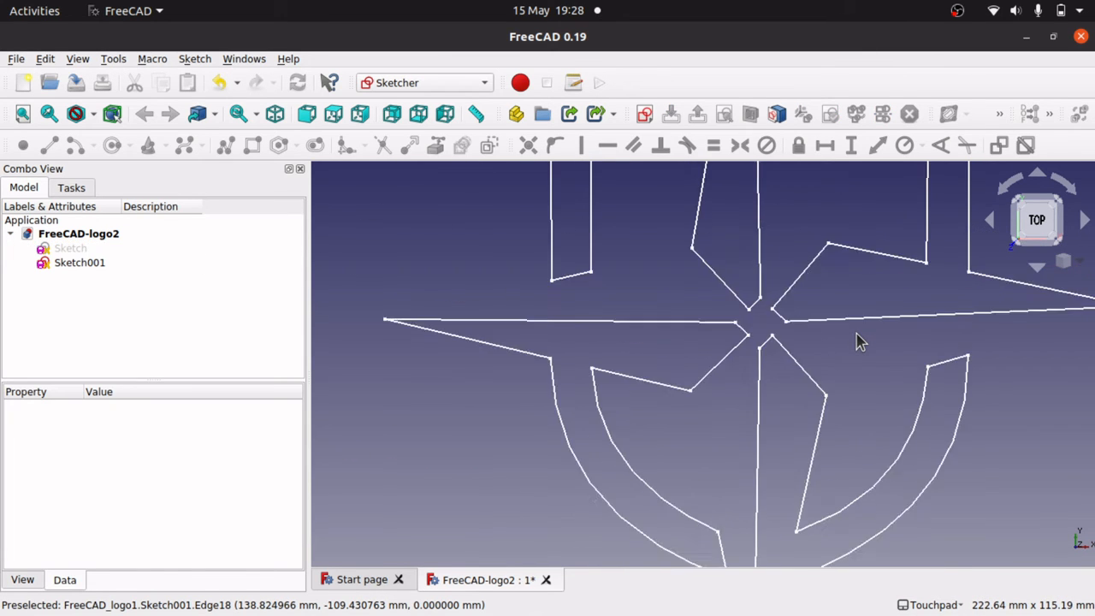
pyautogui.press('Up')
pyautogui.press('Up')
pyautogui.press('Up')
pyautogui.press('Up')
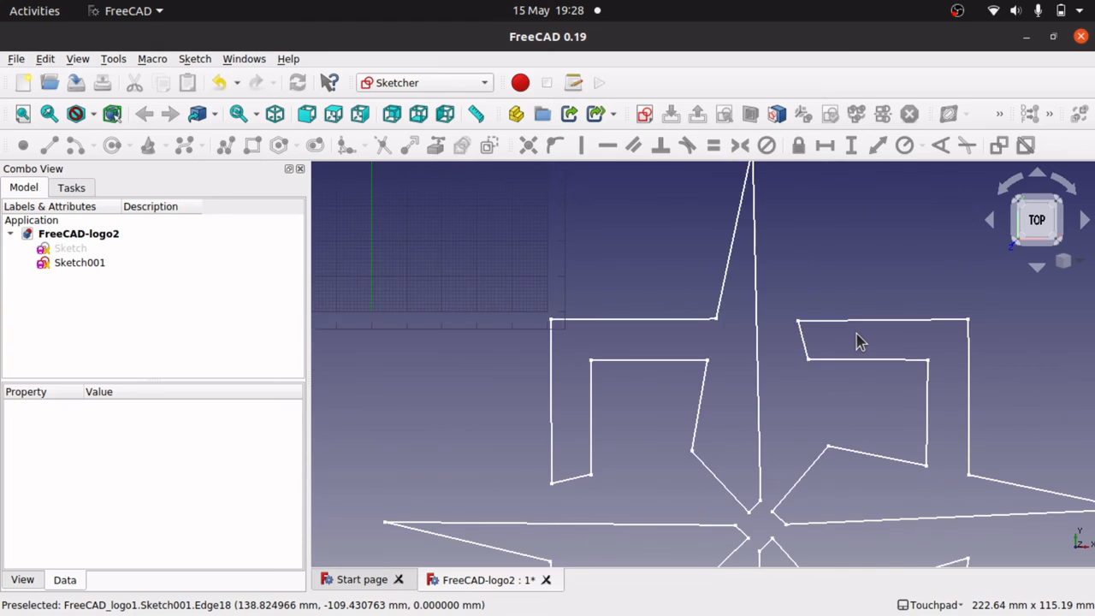
pyautogui.press('Down')
pyautogui.press('Down')
pyautogui.press('Down')
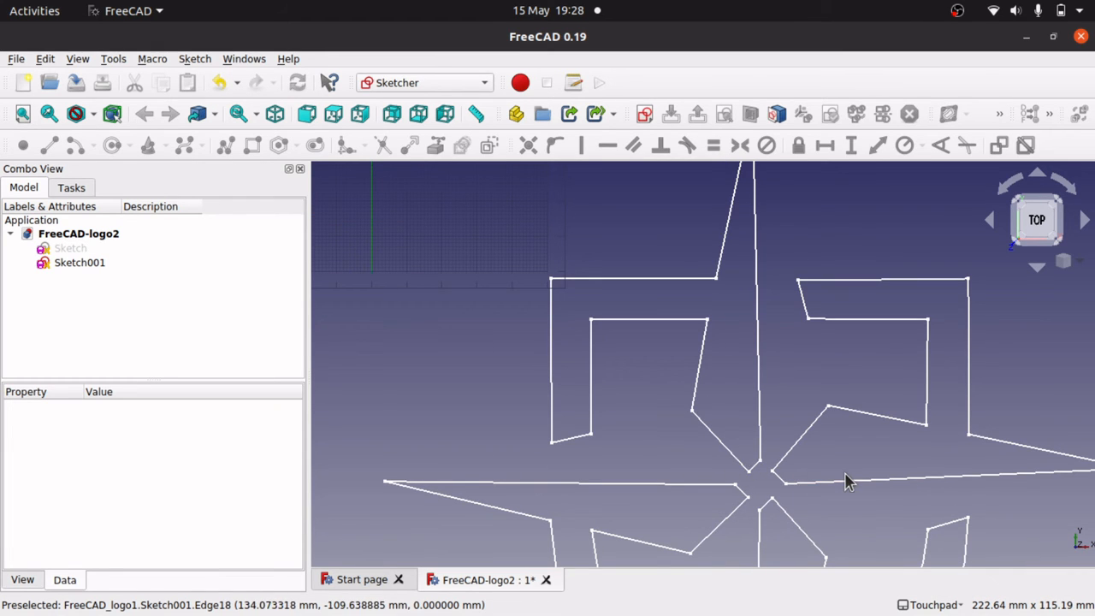
pyautogui.press('Right')
pyautogui.press('Right')
pyautogui.press('Right')
pyautogui.press('Right')
pyautogui.press('Down')
pyautogui.press('Down')
pyautogui.press('Down')
pyautogui.press('Down')
pyautogui.press('Down')
pyautogui.press('Left')
pyautogui.press('Left')
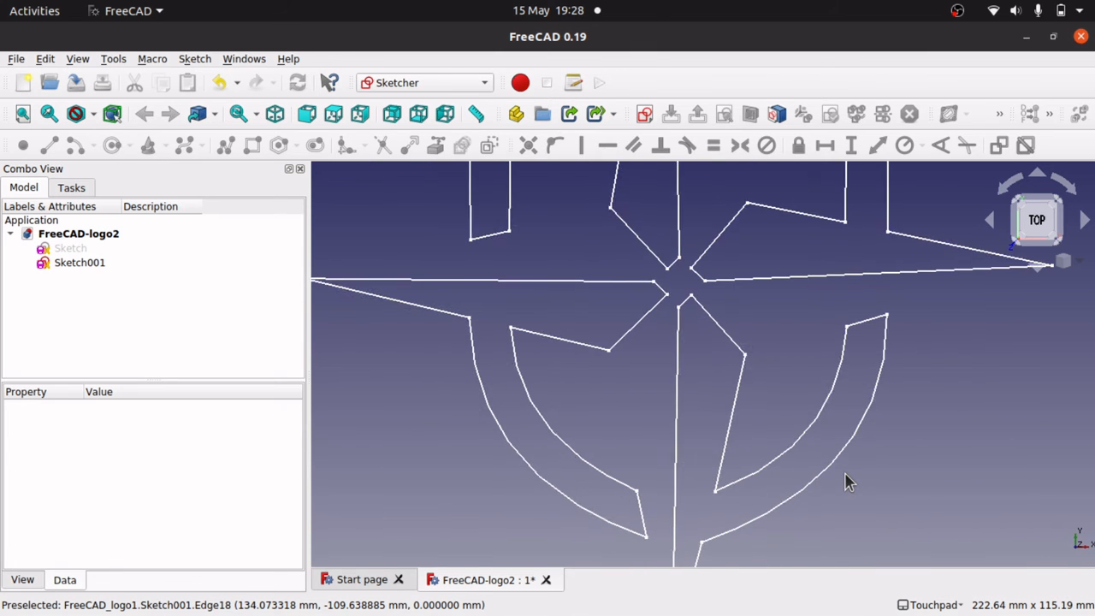
pyautogui.press('Down')
pyautogui.press('Down')
pyautogui.press('Up')
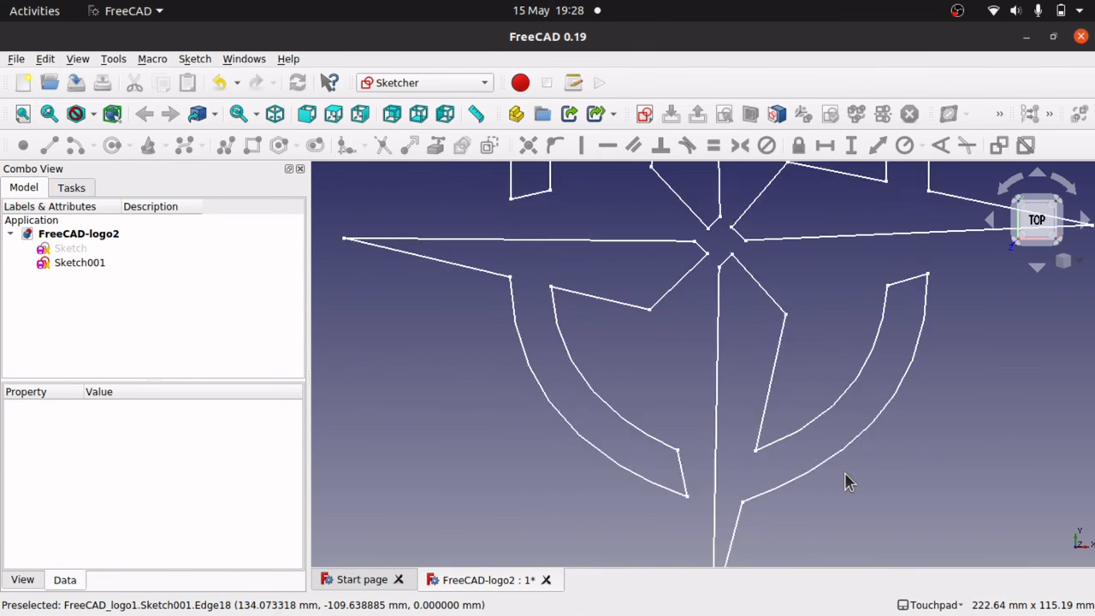
pyautogui.press('Up')
pyautogui.press('Left')
pyautogui.press('Up')
pyautogui.press('Up')
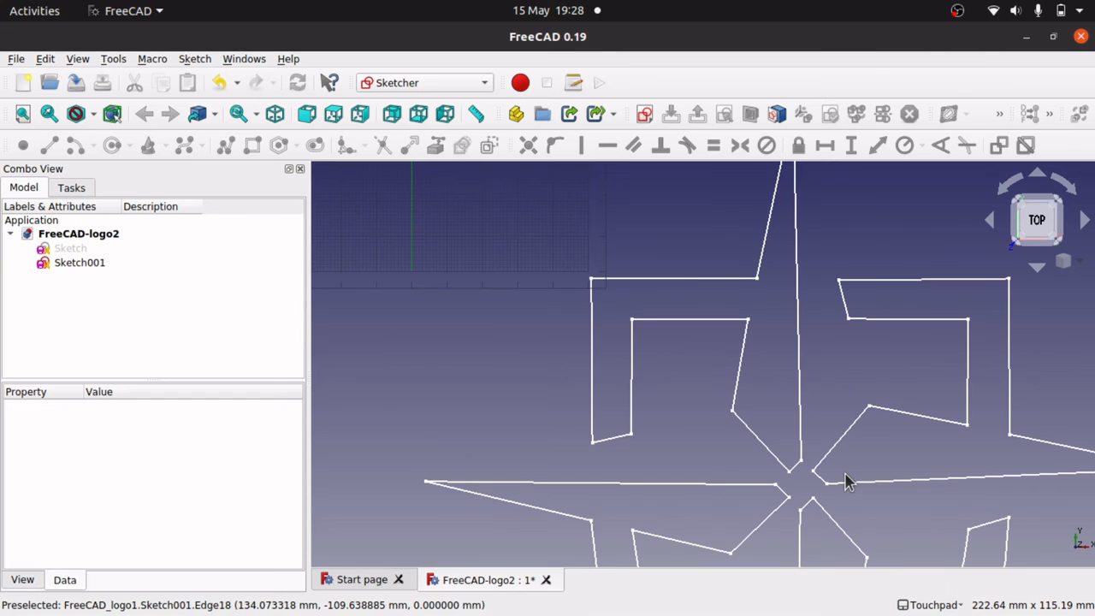
# Step: Switch to the Part workbench and extrude the traced Sketch001 10 mm along its normal
pyautogui.click(79, 264)
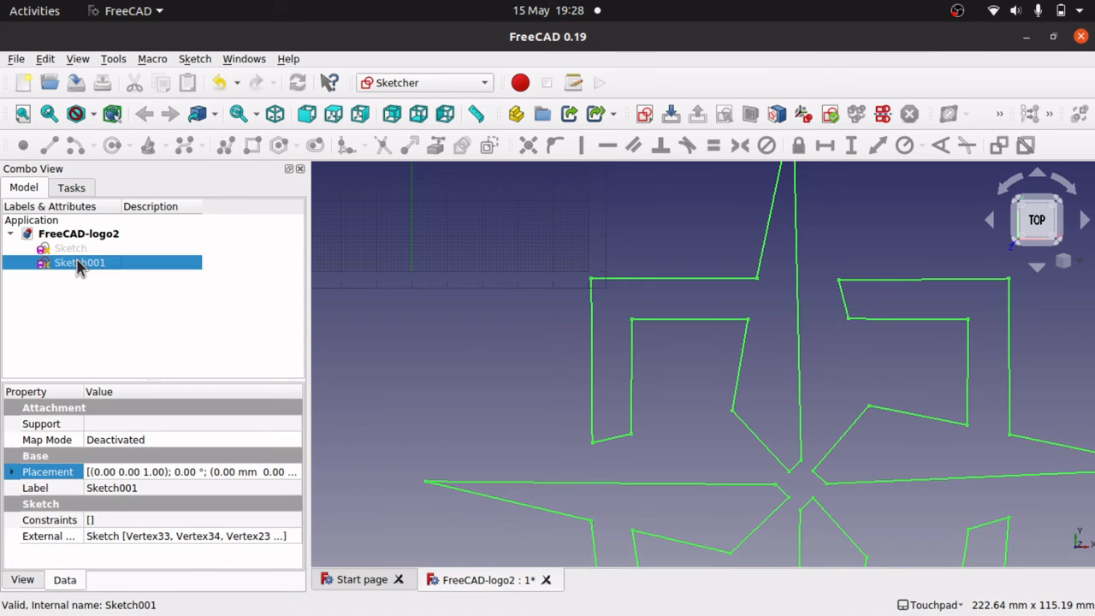
pyautogui.click(432, 82)
pyautogui.click(387, 271)
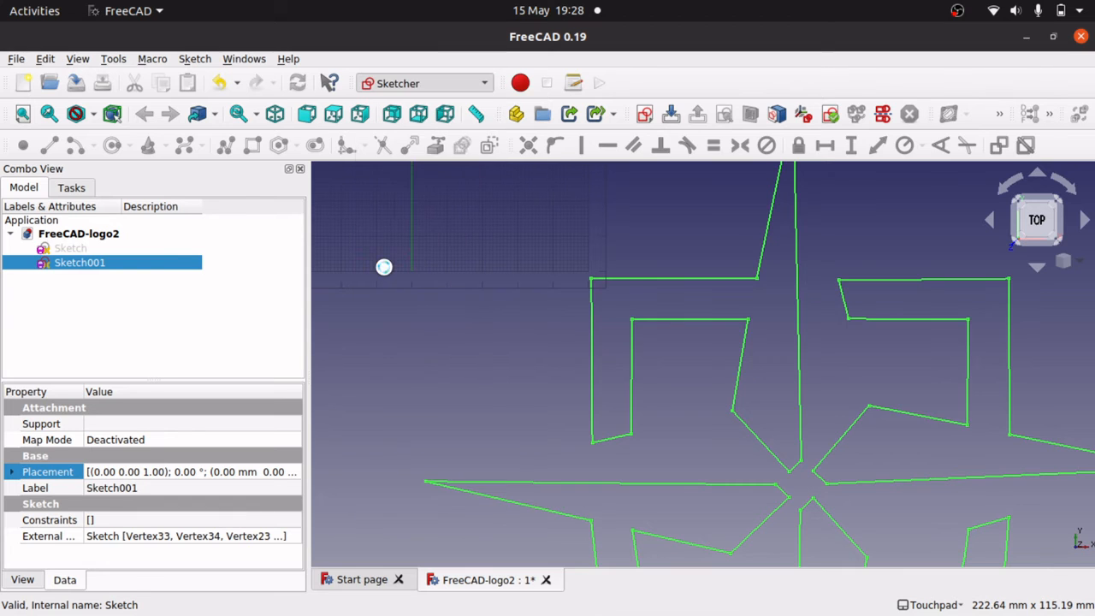
pyautogui.click(246, 146)
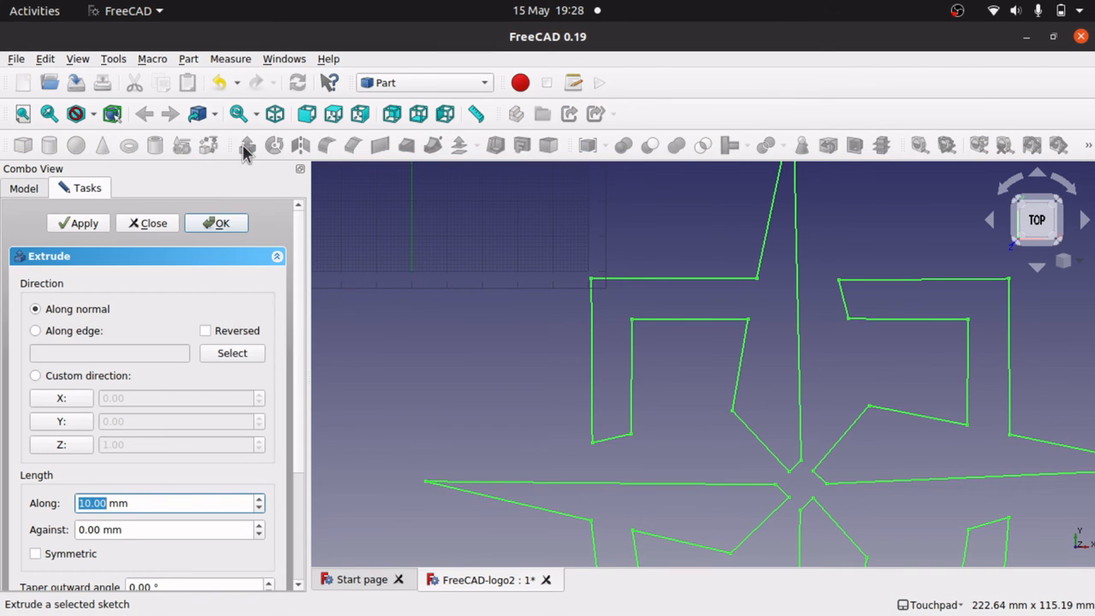
pyautogui.click(220, 225)
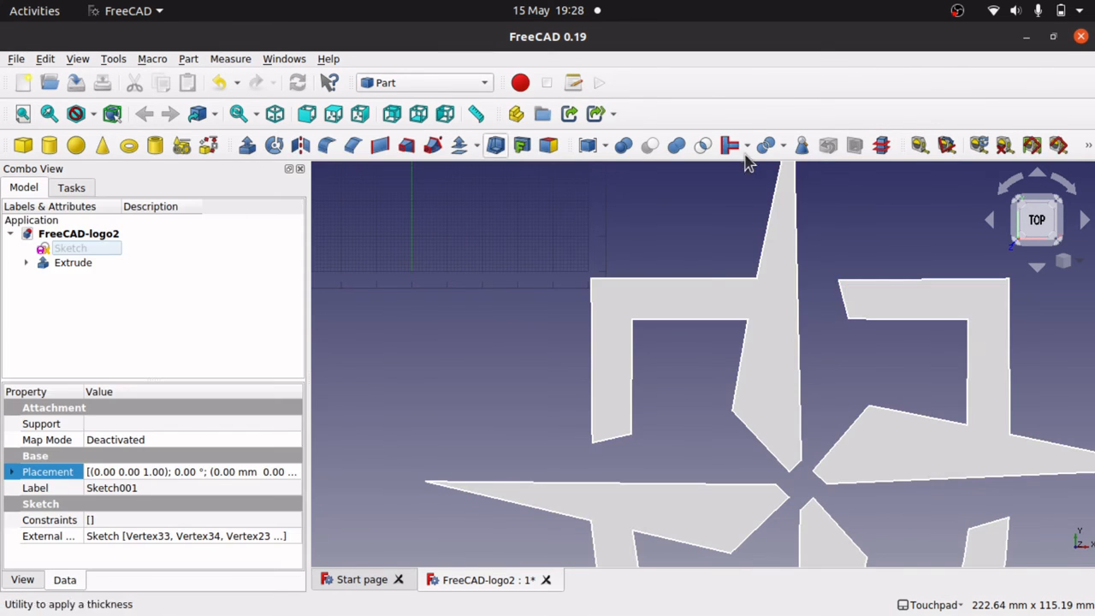
# Step: Examine the extruded logo from several angles, including its spikes and the side faces of the arcs
pyautogui.press('Down')
pyautogui.press('Down')
pyautogui.press('Down')
pyautogui.press('Down')
pyautogui.press('Down')
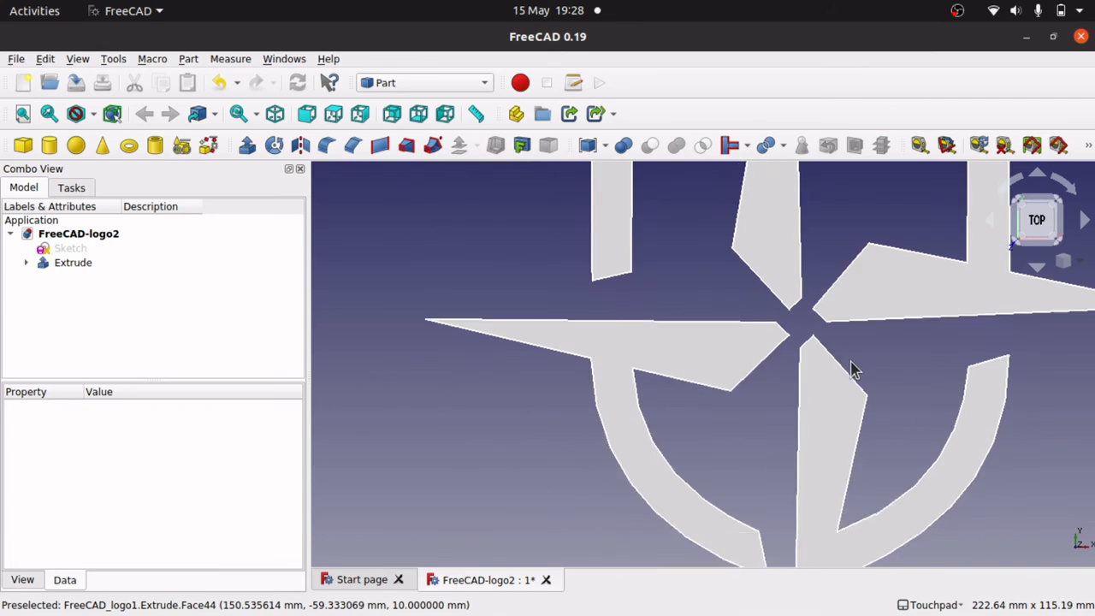
pyautogui.keyDown('alt'); pyautogui.moveTo(1008, 399); pyautogui.dragTo(816, 483); pyautogui.keyUp('alt')
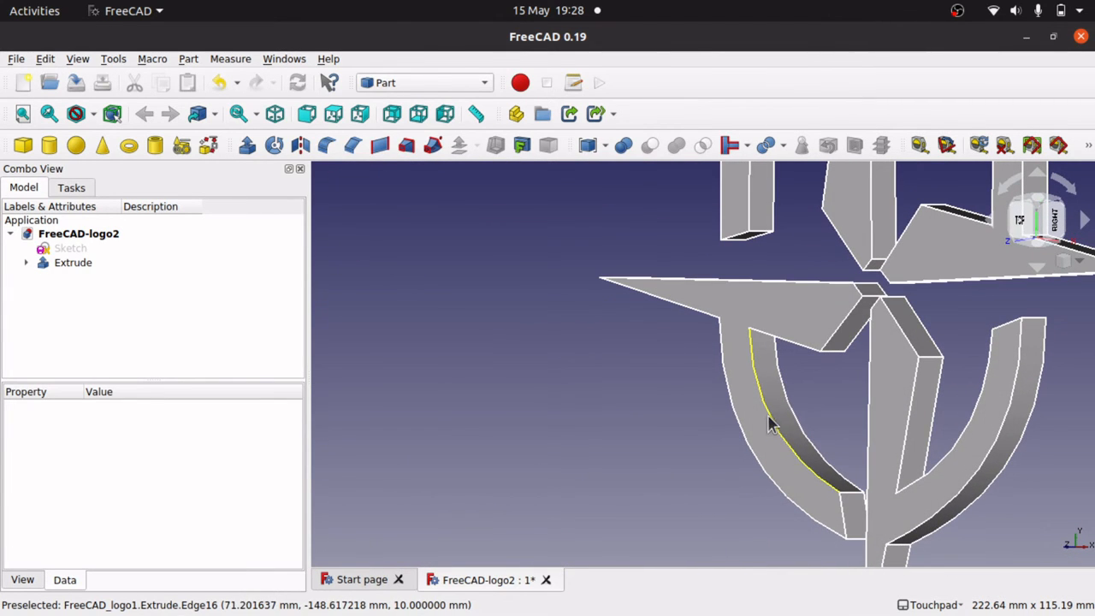
pyautogui.keyDown('alt'); pyautogui.moveTo(747, 537); pyautogui.dragTo(855, 366); pyautogui.keyUp('alt')
pyautogui.keyDown('alt'); pyautogui.moveTo(744, 415); pyautogui.dragTo(718, 466); pyautogui.keyUp('alt')
# Step: Hide the extruded traced logo and show the original imported sketch
pyautogui.click(66, 262)
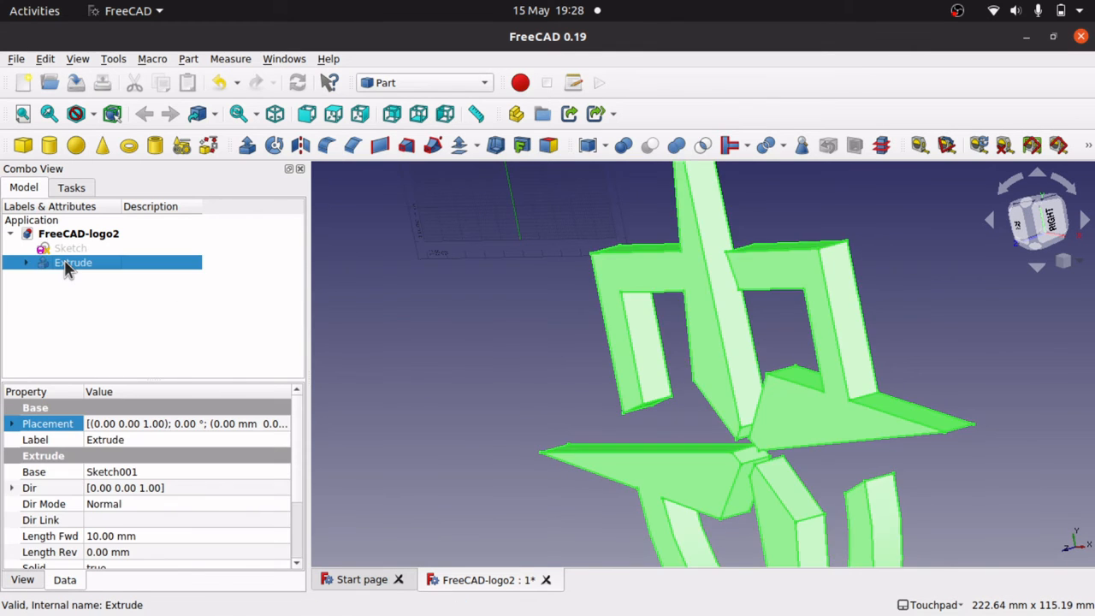
pyautogui.press('space')
pyautogui.click(68, 248)
pyautogui.press('space')
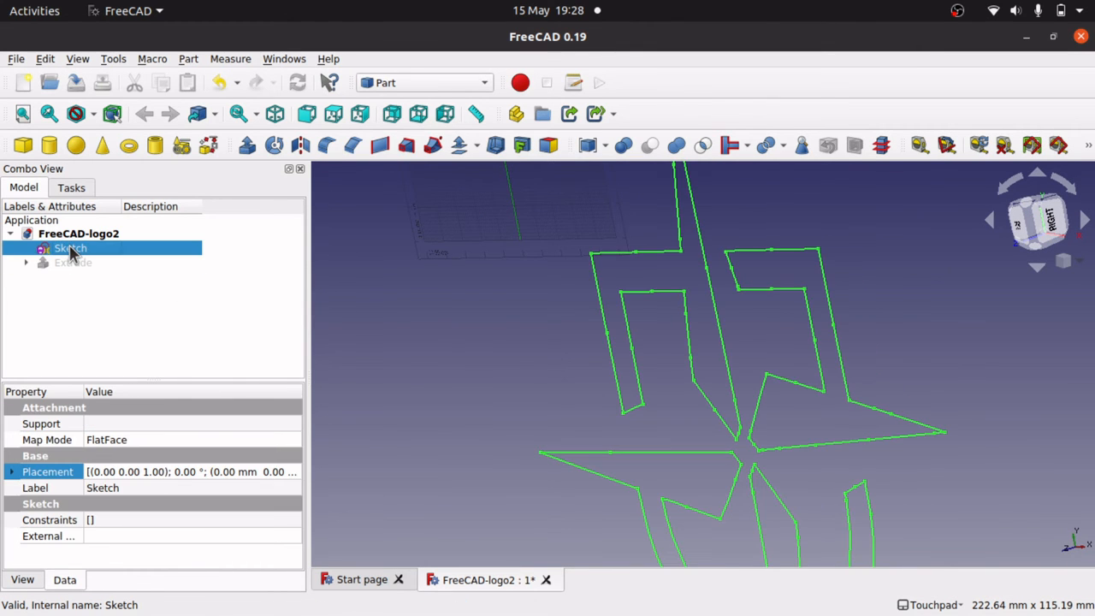
# Step: Extrude the original sketch 10 mm along its normal and show the traced logo's extrusion alongside it for comparison
pyautogui.click(246, 146)
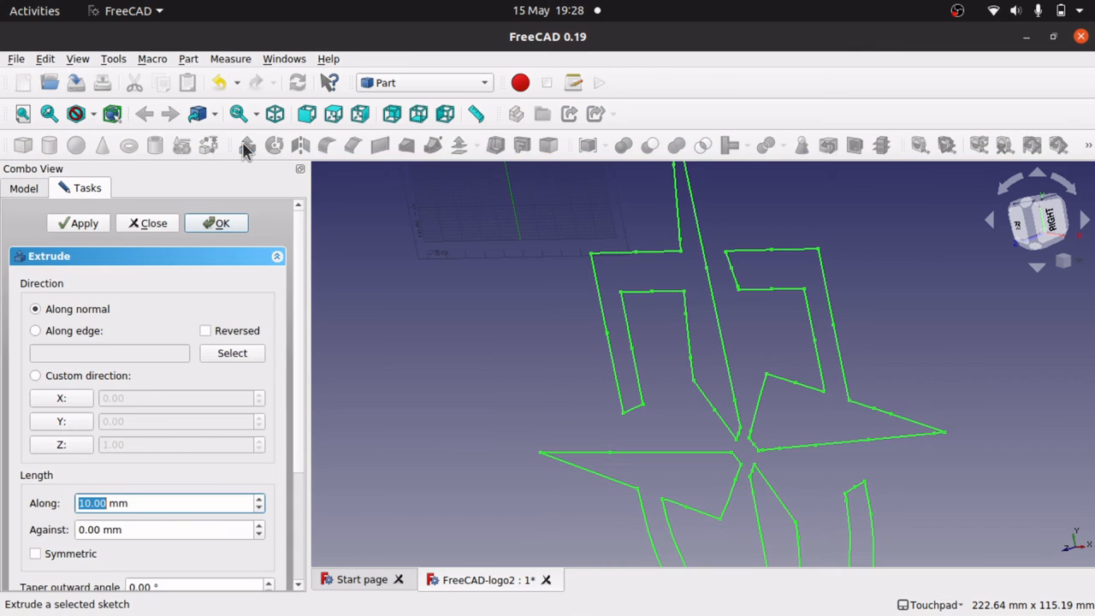
pyautogui.click(203, 221)
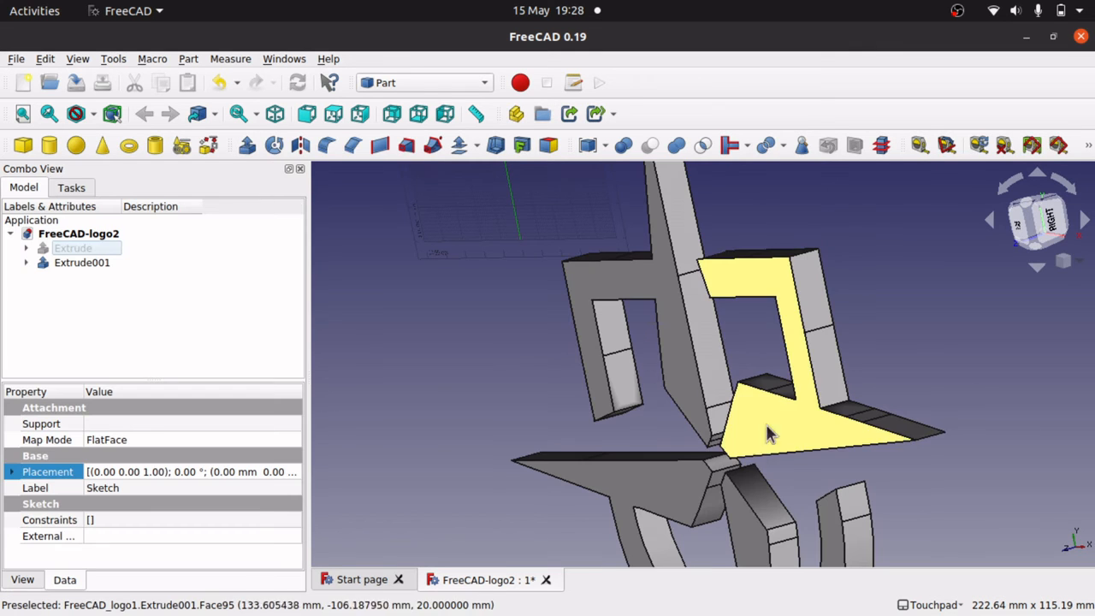
pyautogui.click(83, 248)
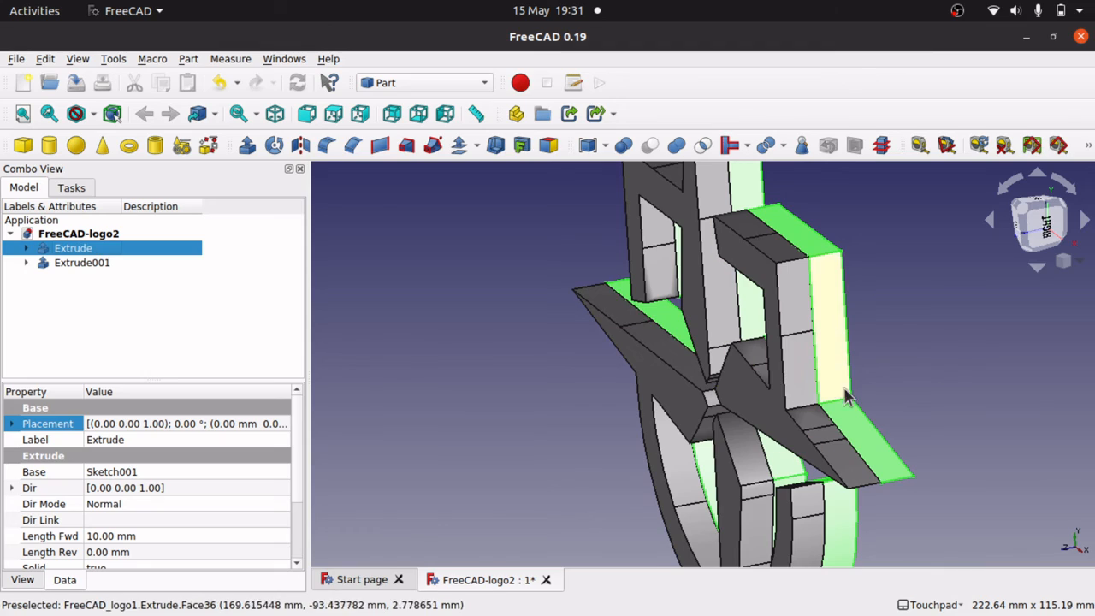
# Step: Compare the side faces and arcs of the traced logo's extrusion with those of the original sketch's extrusion from several angles
pyautogui.keyDown('alt'); pyautogui.moveTo(846, 352); pyautogui.dragTo(728, 381); pyautogui.keyUp('alt')
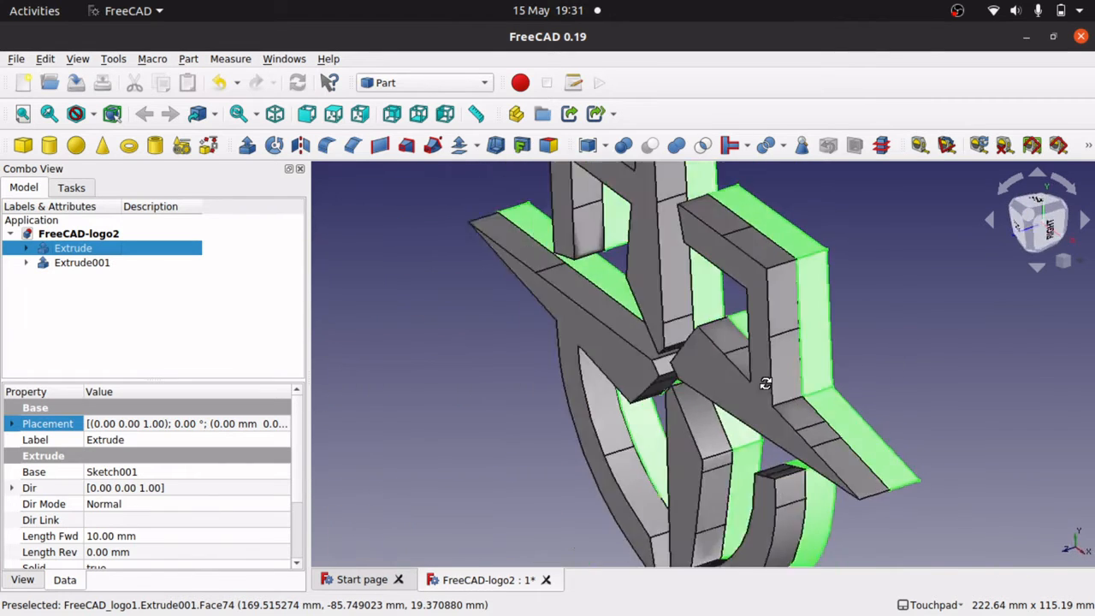
pyautogui.click(86, 264)
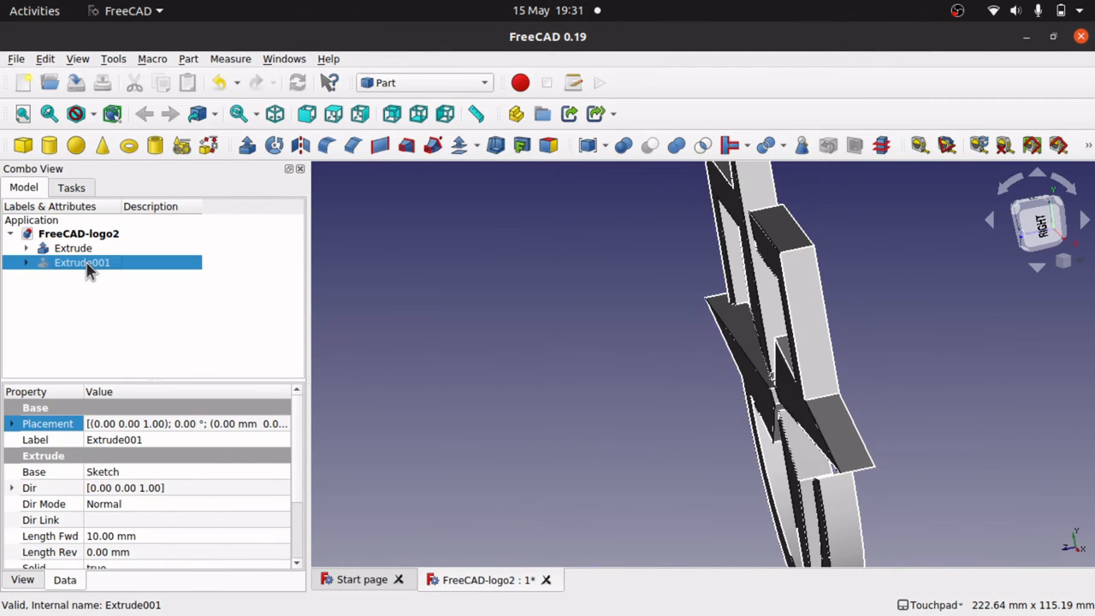
pyautogui.click(72, 241)
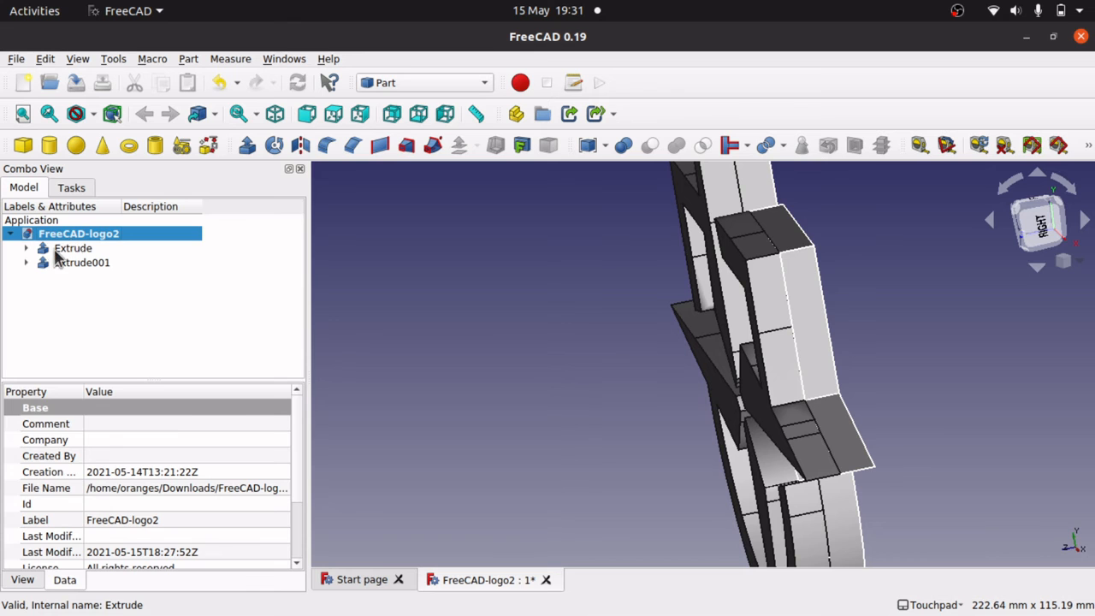
pyautogui.click(60, 250)
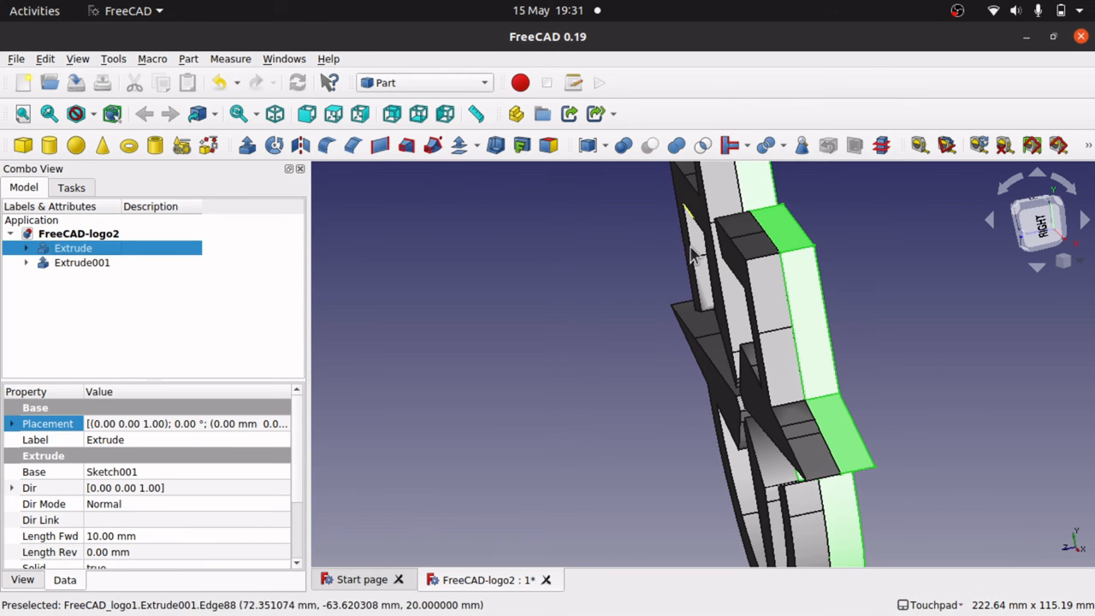
pyautogui.keyDown('shift'); pyautogui.moveTo(735, 349); pyautogui.dragTo(695, 244); pyautogui.keyUp('shift')
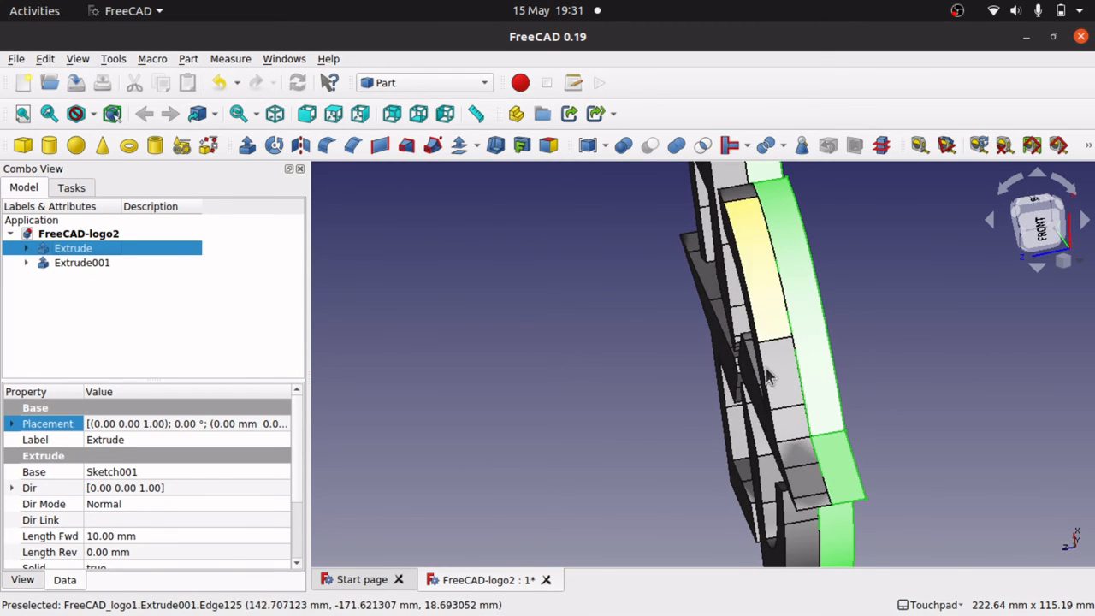
pyautogui.keyDown('shift'); pyautogui.moveTo(767, 377); pyautogui.dragTo(785, 301); pyautogui.keyUp('shift')
pyautogui.click(844, 306)
pyautogui.press('Down')
pyautogui.press('Down')
pyautogui.press('Down')
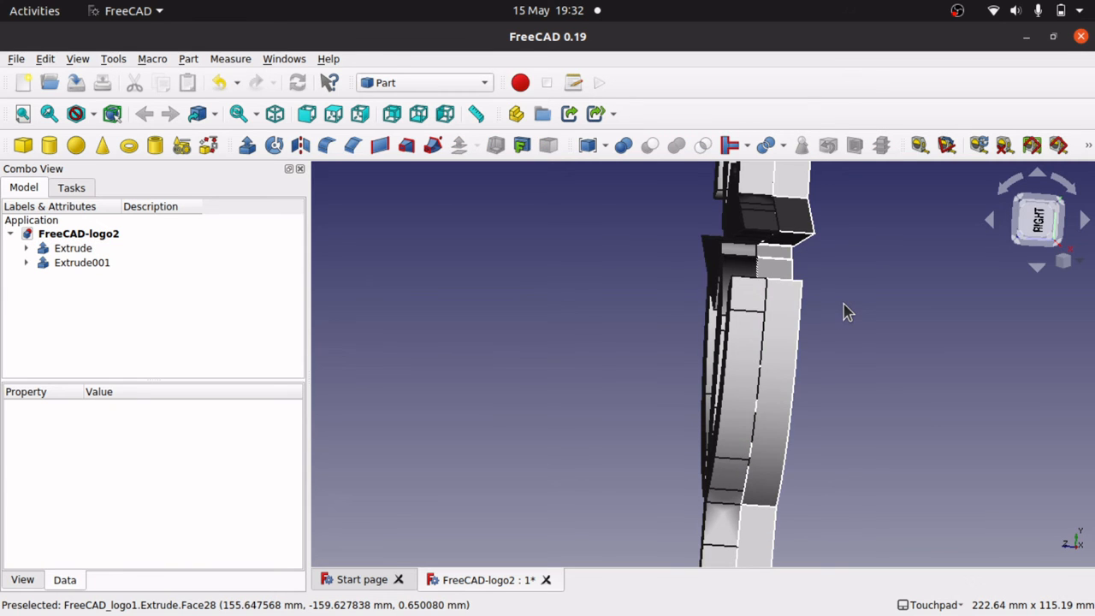
# Step: Create a refined-shape copy of the original sketch's extrusion, Extrude001, and inspect its side faces
pyautogui.click(82, 264)
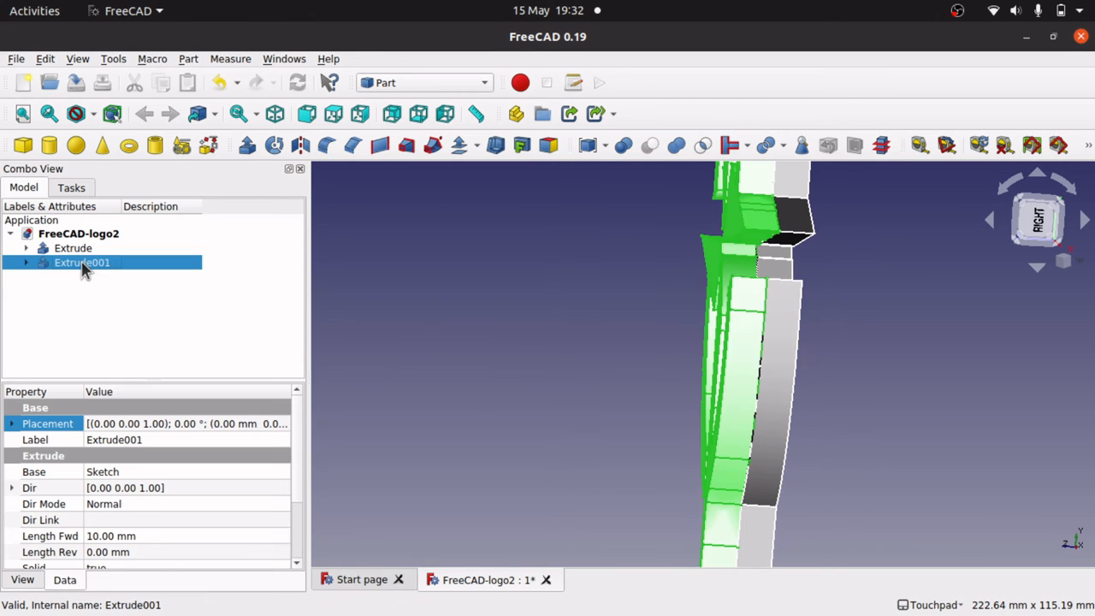
pyautogui.click(188, 60)
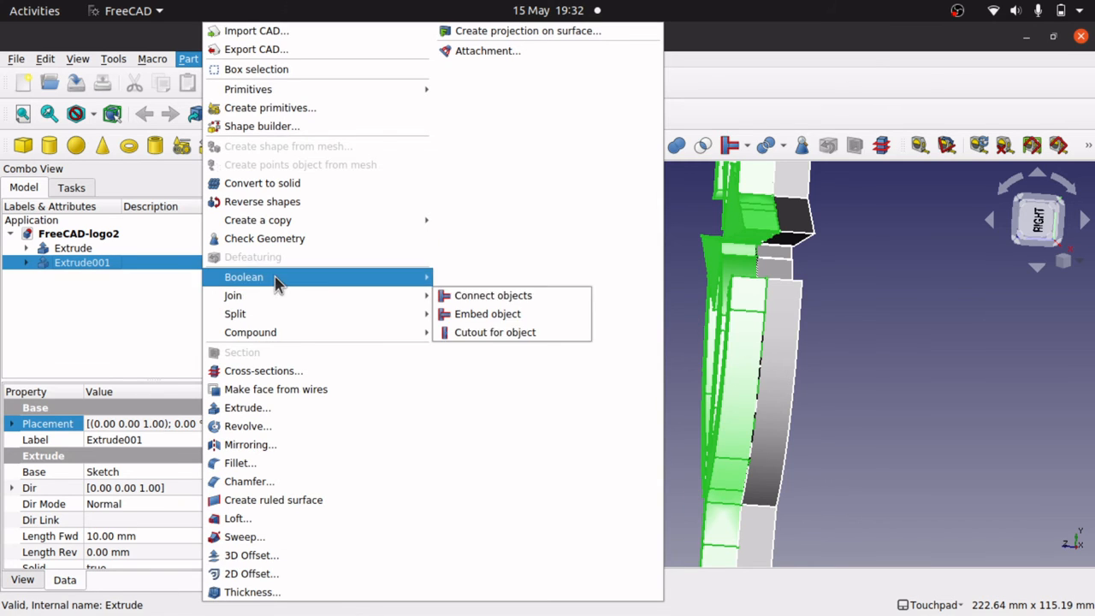
pyautogui.moveTo(274, 215)
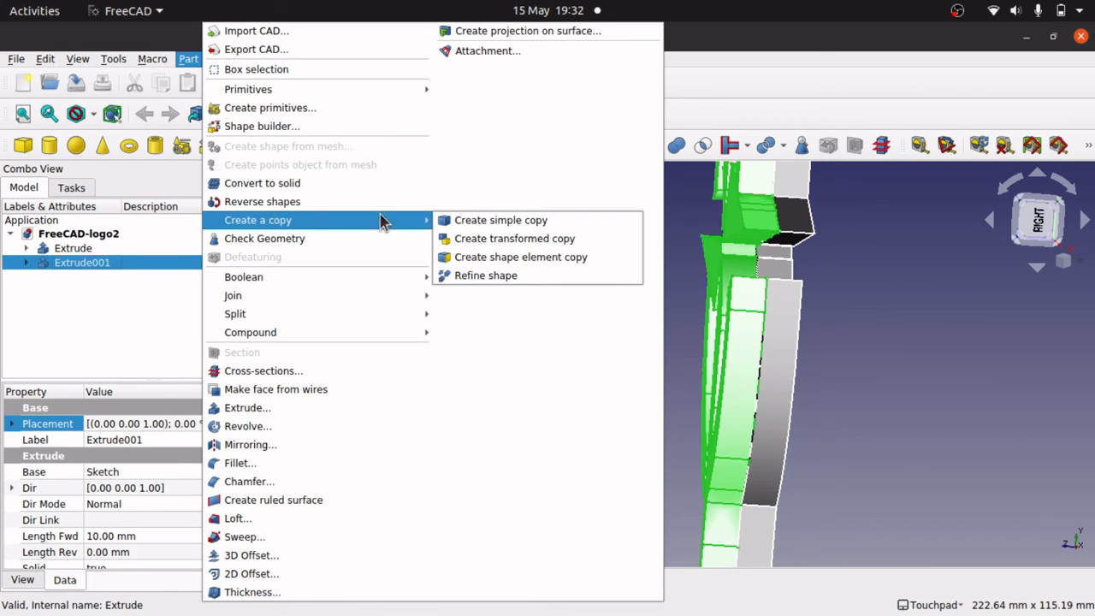
pyautogui.click(480, 276)
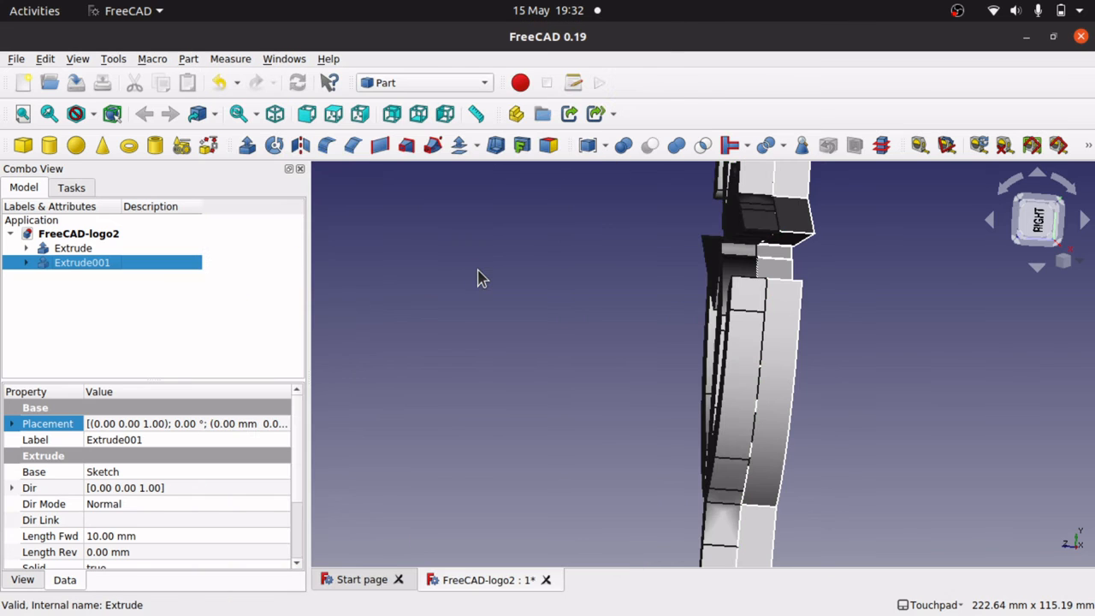
pyautogui.click(86, 277)
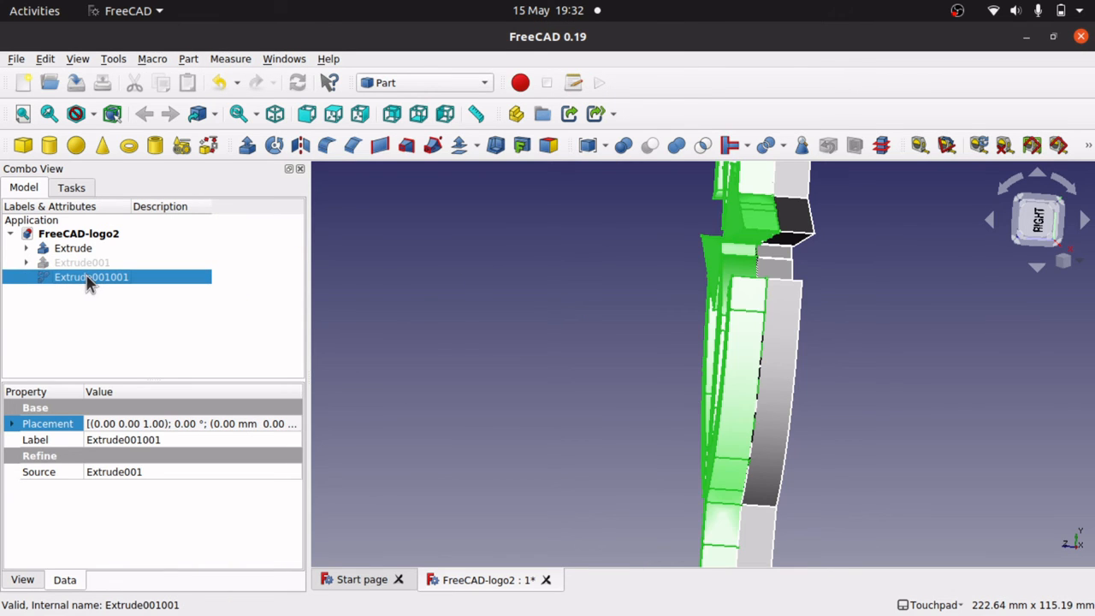
pyautogui.keyDown('shift'); pyautogui.moveTo(706, 374); pyautogui.dragTo(689, 340); pyautogui.keyUp('shift')
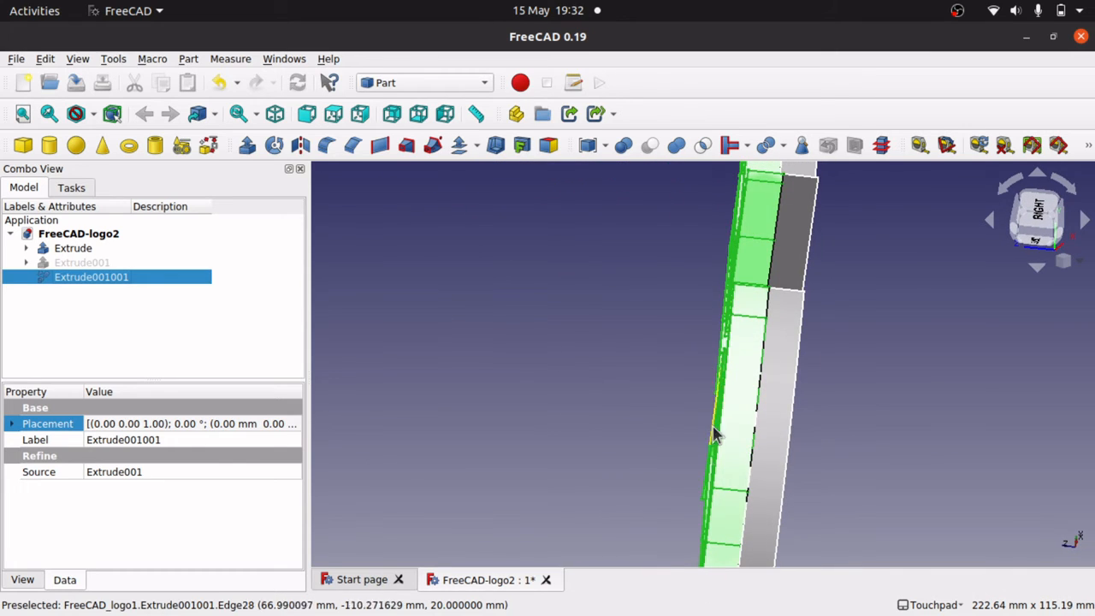
pyautogui.keyDown('shift'); pyautogui.moveTo(714, 383); pyautogui.dragTo(727, 414); pyautogui.keyUp('shift')
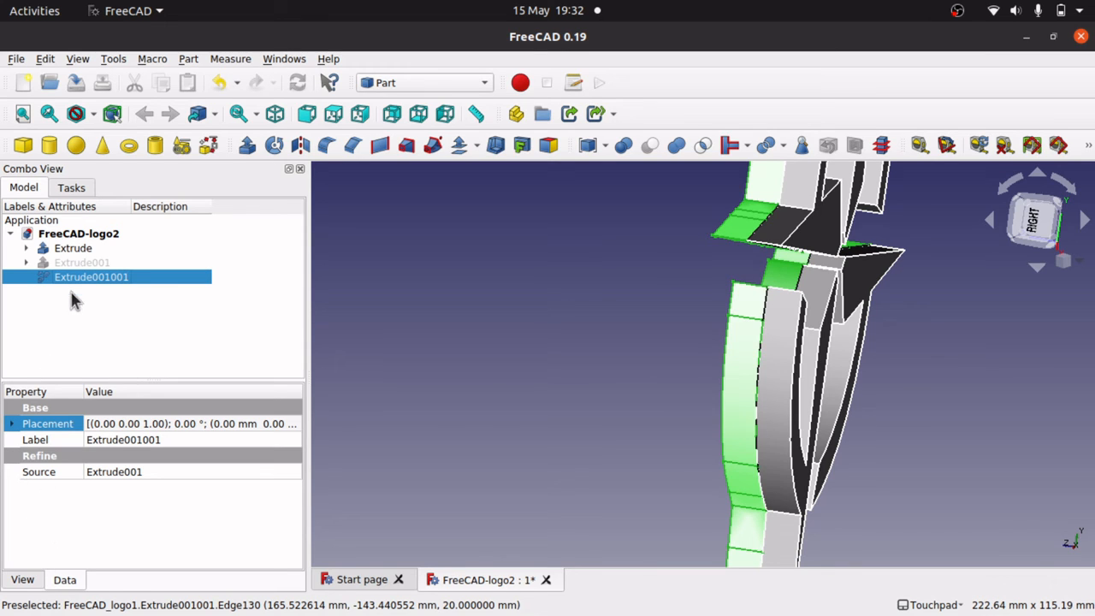
# Step: Delete the refined copy and show the original sketch's extrusion again beside the traced one
pyautogui.press('Delete')
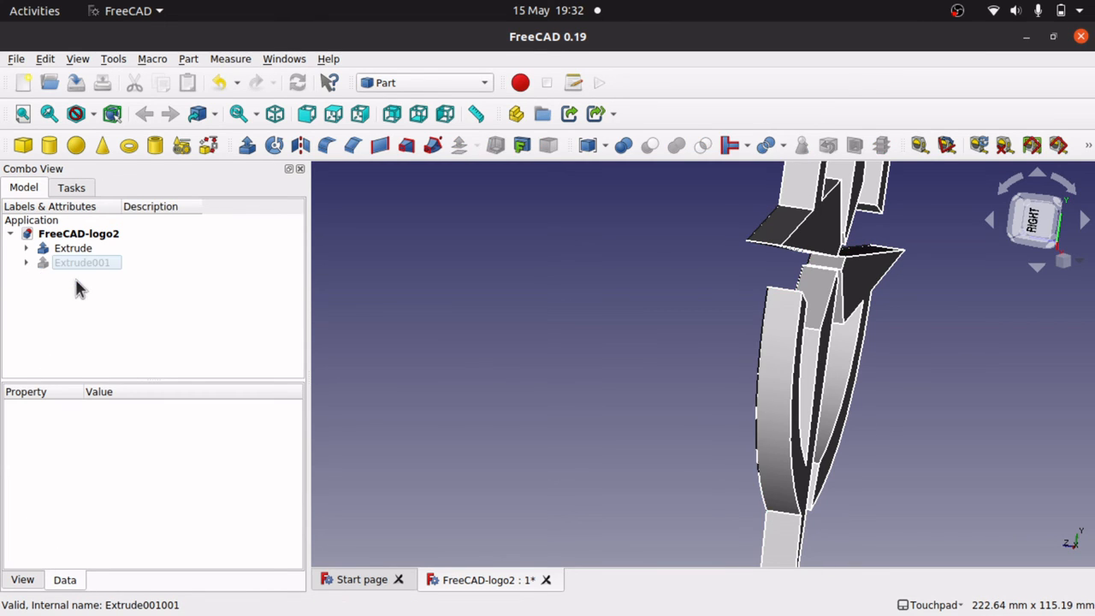
pyautogui.click(97, 262)
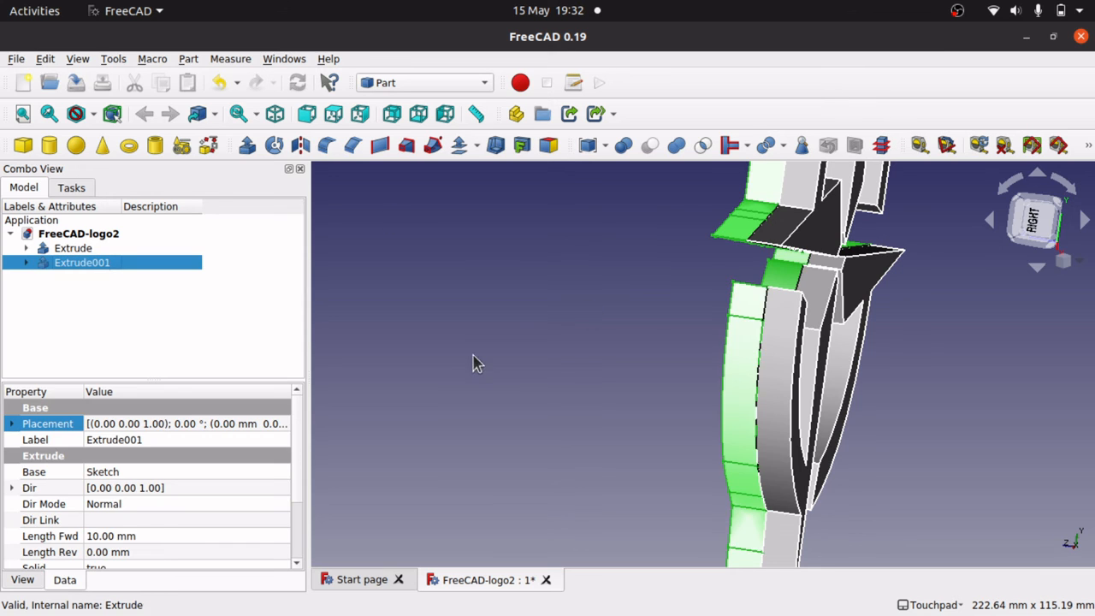
pyautogui.keyDown('alt'); pyautogui.moveTo(586, 334); pyautogui.dragTo(596, 397); pyautogui.keyUp('alt')
pyautogui.click(554, 387)
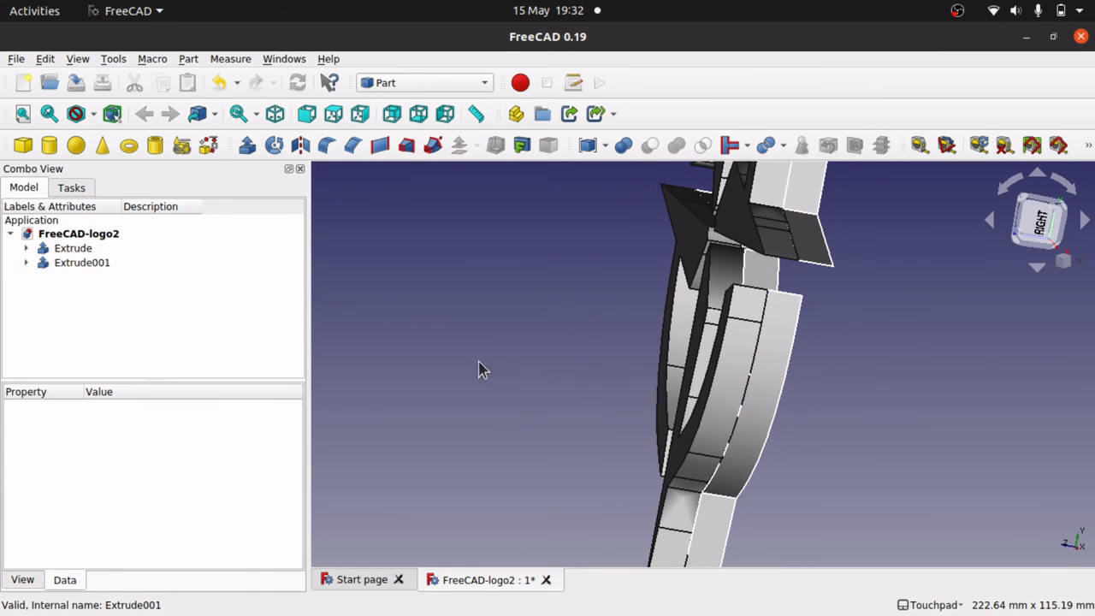
# Step: Delete Extrude001 and its original imported source sketch, keeping only the traced logo's extrusion with Sketch001
pyautogui.click(70, 248)
pyautogui.click(80, 263)
pyautogui.press('Delete')
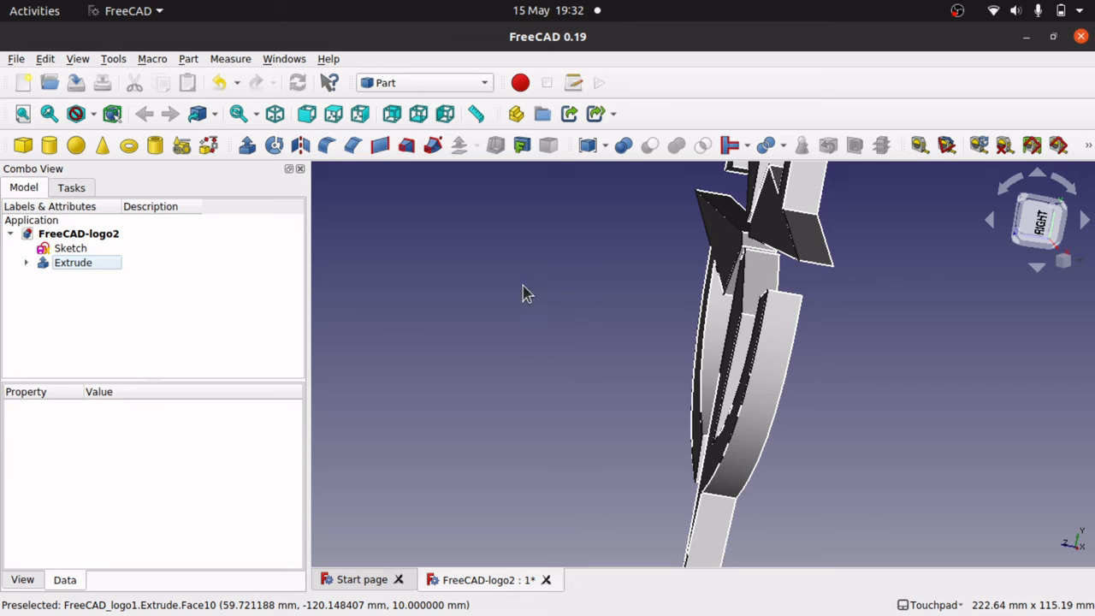
pyautogui.click(61, 248)
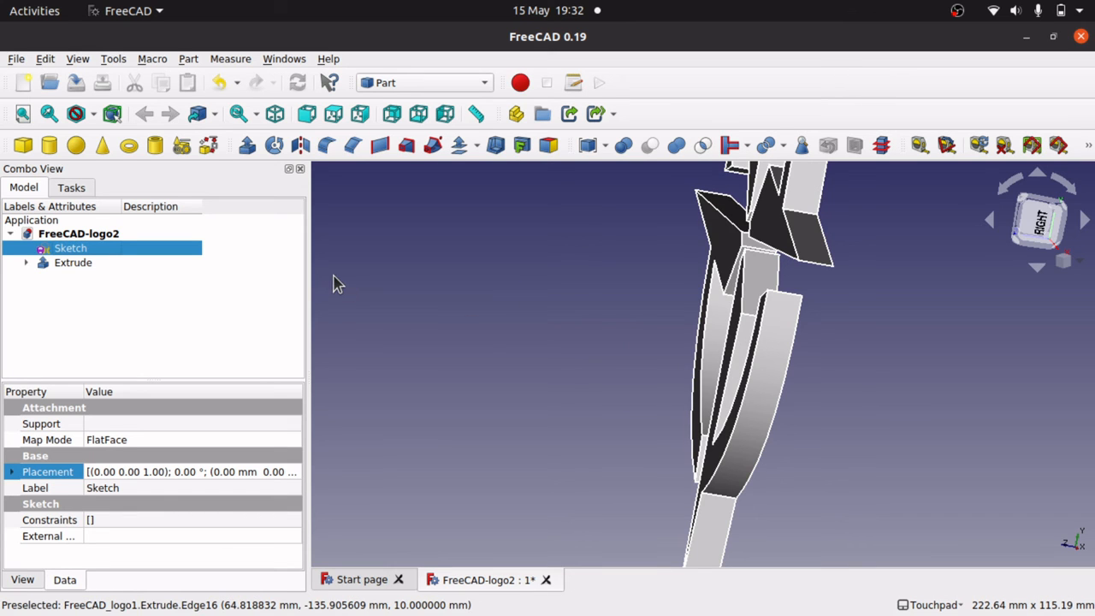
pyautogui.click(26, 260)
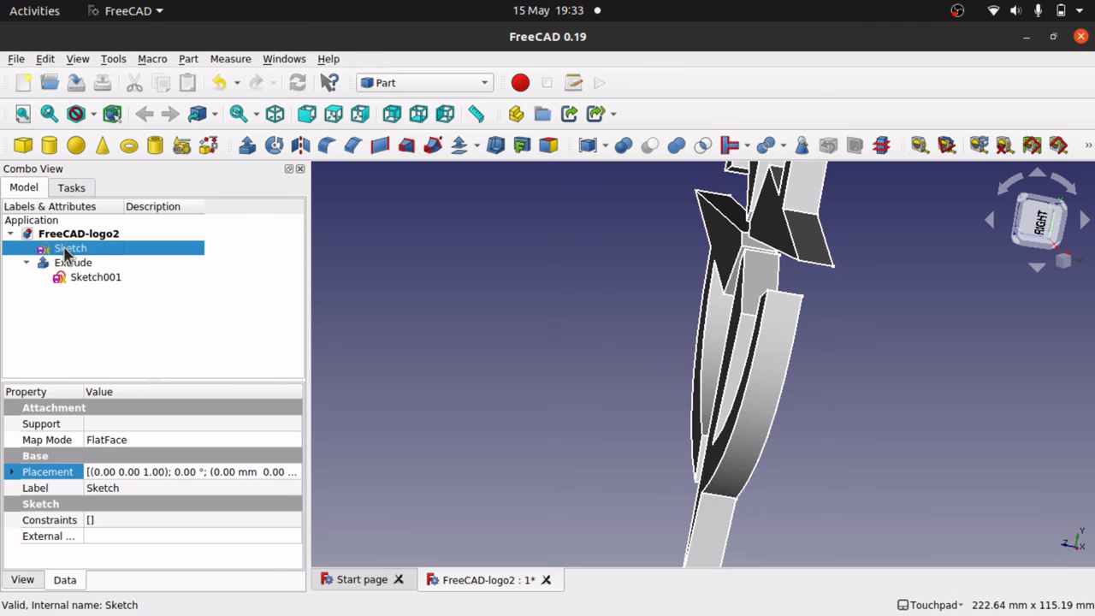
pyautogui.press('Delete')
pyautogui.click(639, 369)
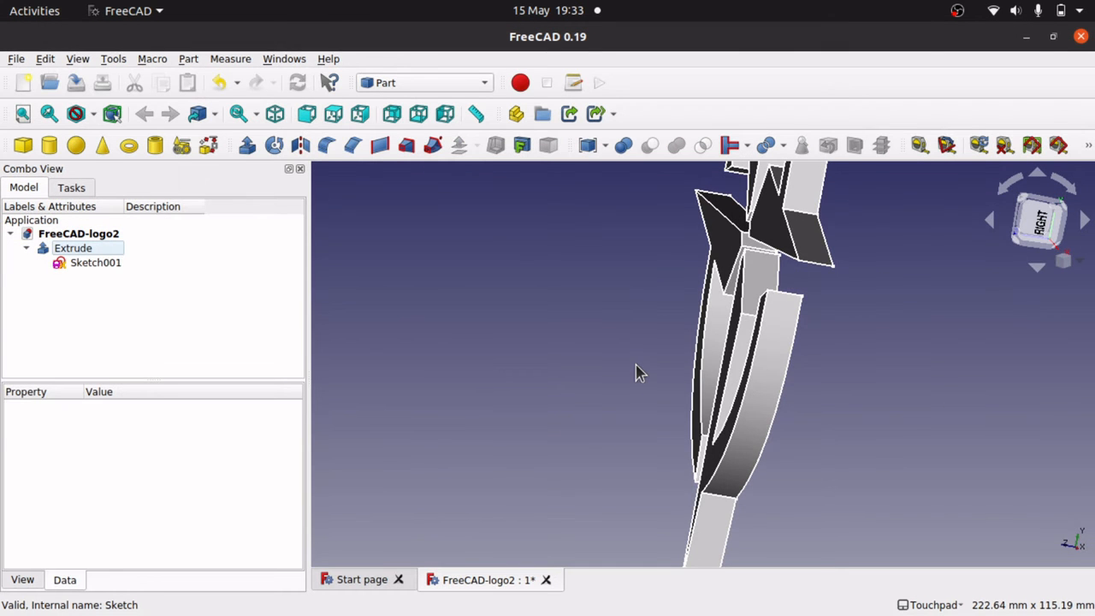
# Step: Start a Fillet on the traced logo's extrusion, with Extrude as the shape and selection by faces
pyautogui.click(91, 265)
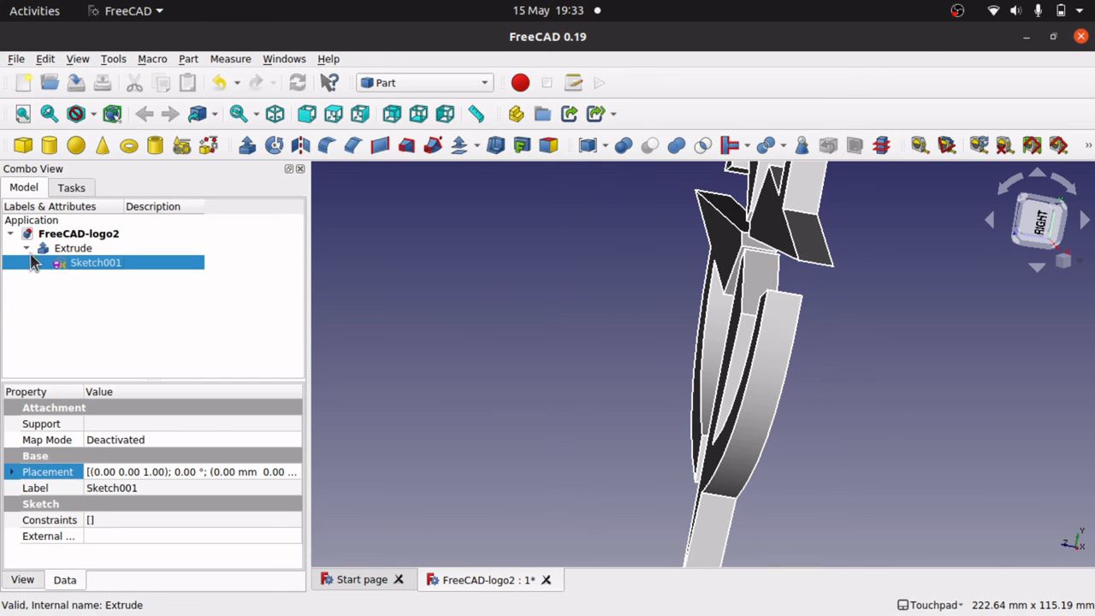
pyautogui.keyDown('alt'); pyautogui.moveTo(623, 300); pyautogui.dragTo(677, 287); pyautogui.keyUp('alt')
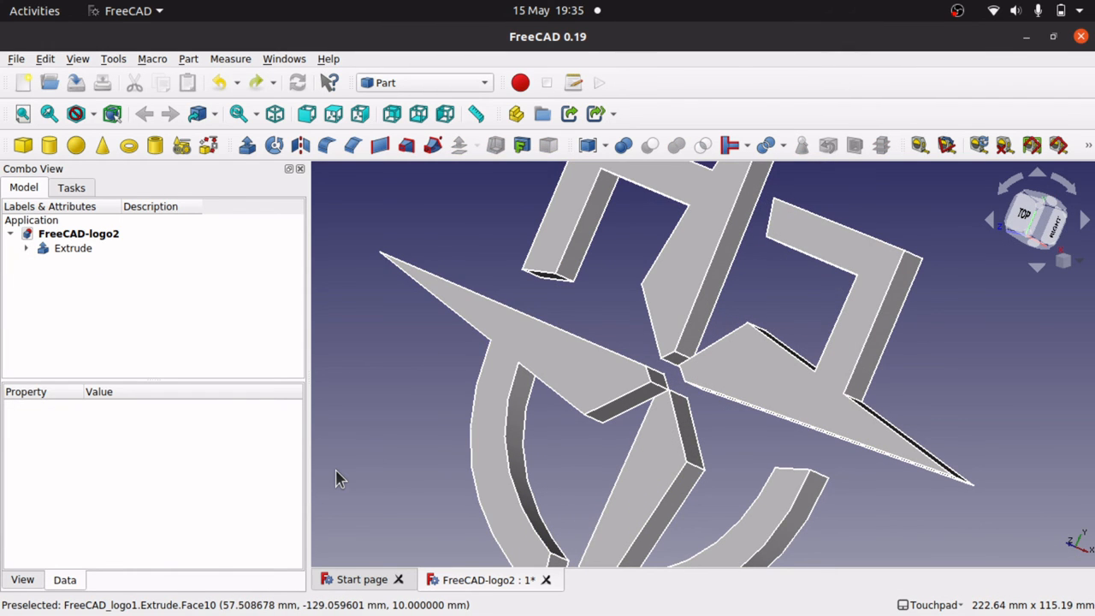
pyautogui.click(488, 323)
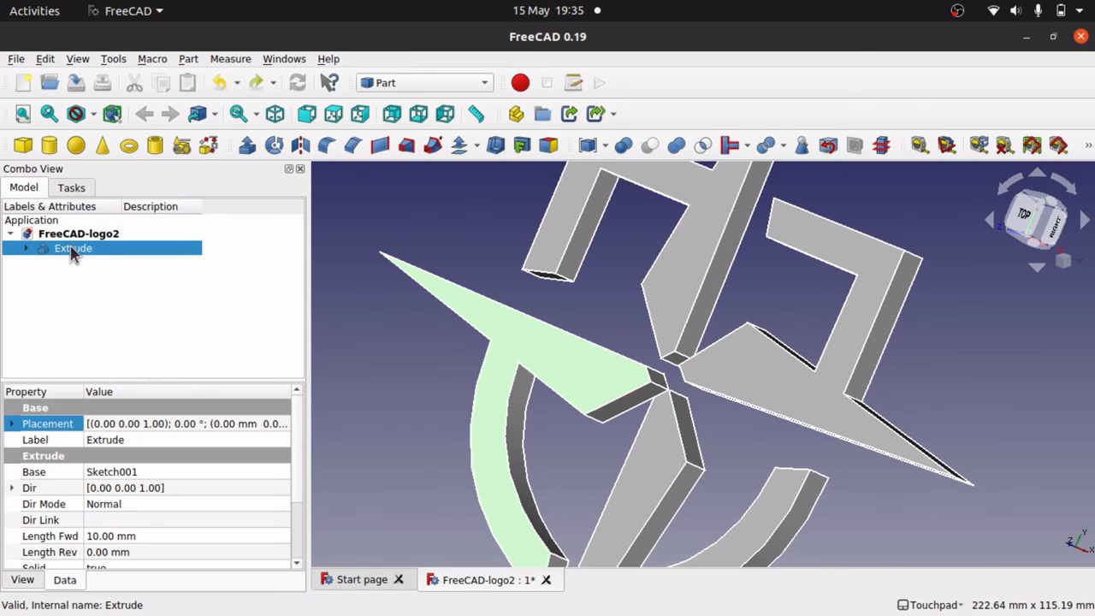
pyautogui.click(328, 146)
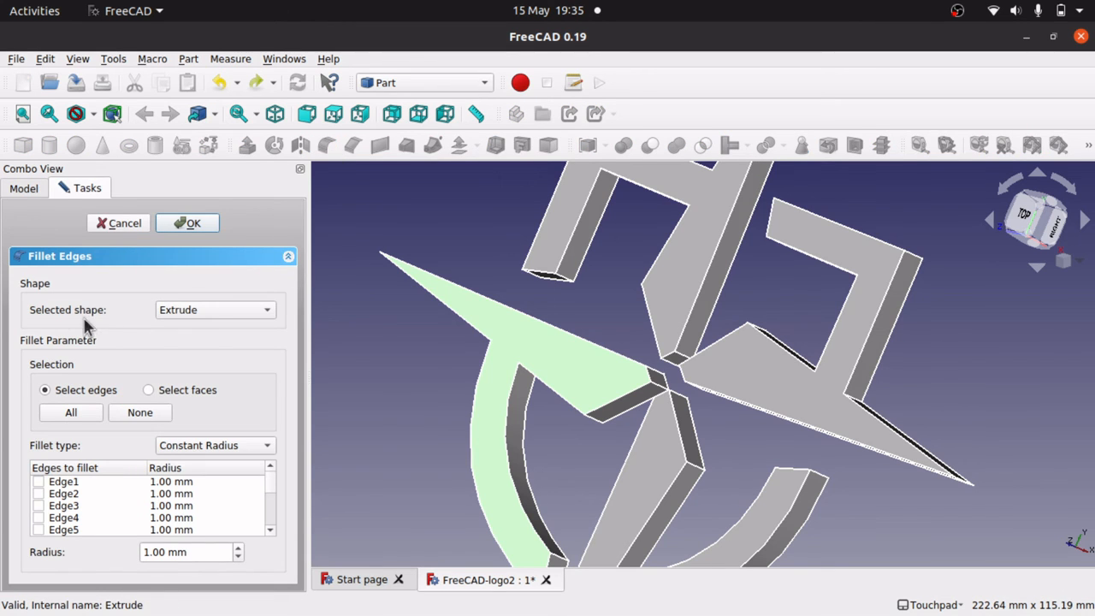
pyautogui.click(220, 319)
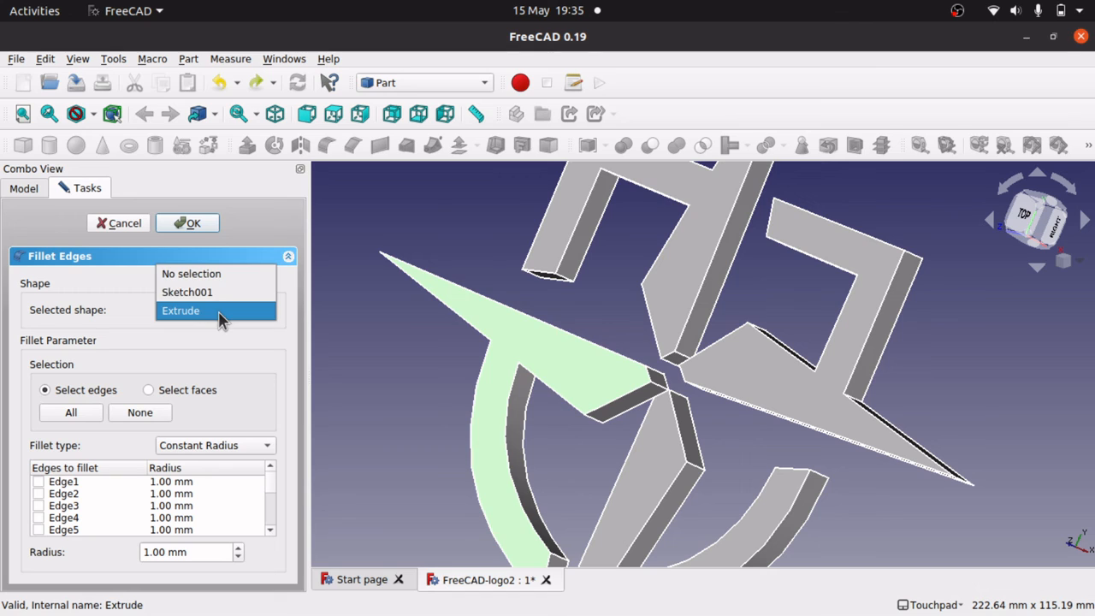
pyautogui.click(205, 275)
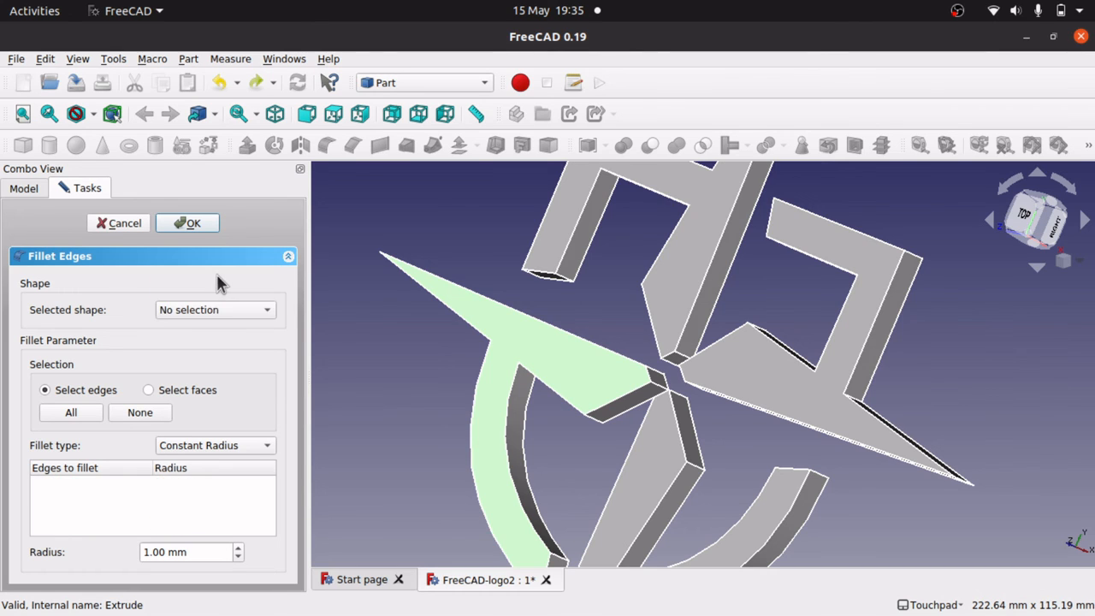
pyautogui.click(205, 315)
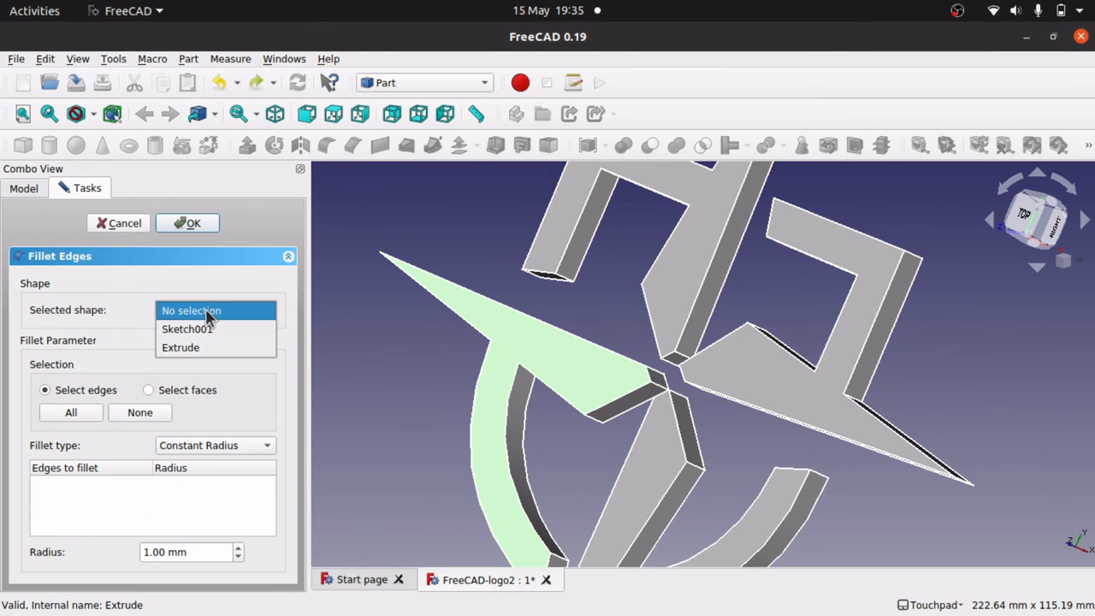
pyautogui.click(188, 350)
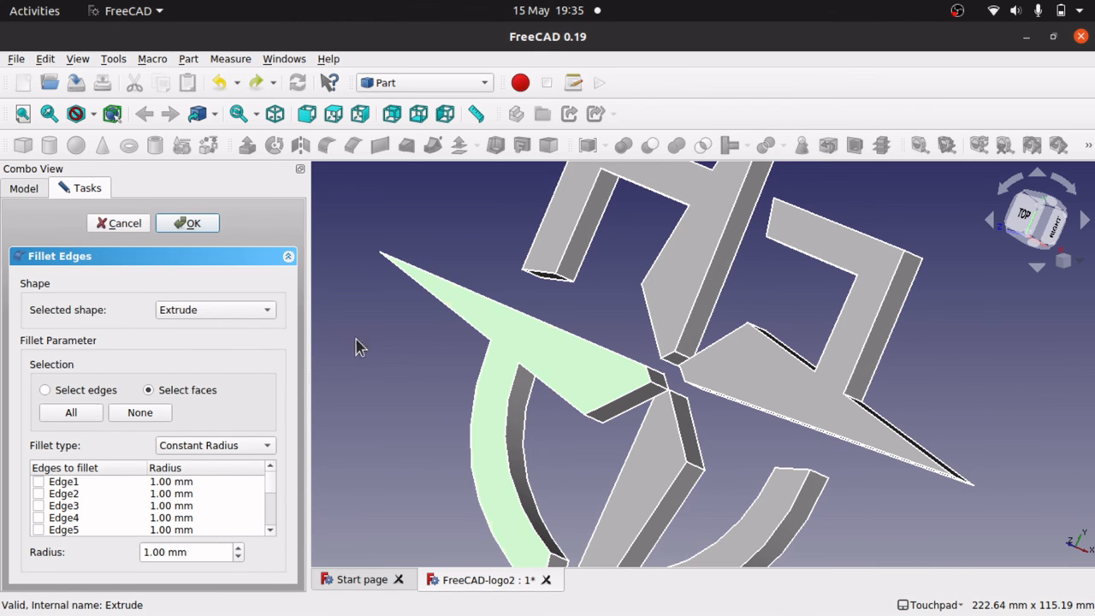
# Step: Fillet the edges of the four separate front faces of the logo with a constant radius of 3 mm
pyautogui.click(555, 360)
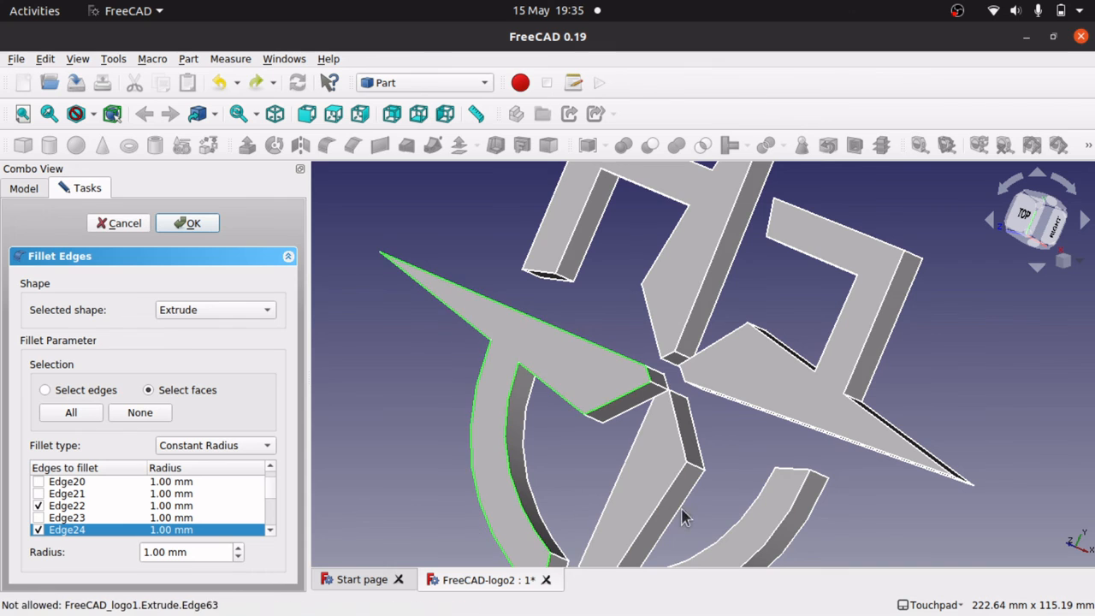
pyautogui.click(655, 481)
pyautogui.click(776, 371)
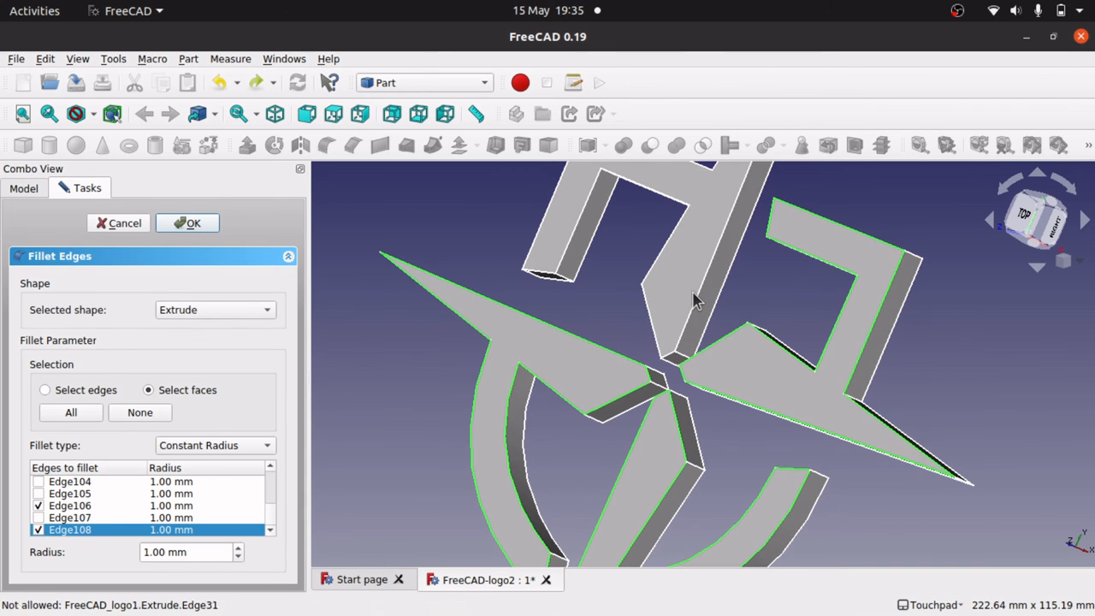
pyautogui.click(684, 294)
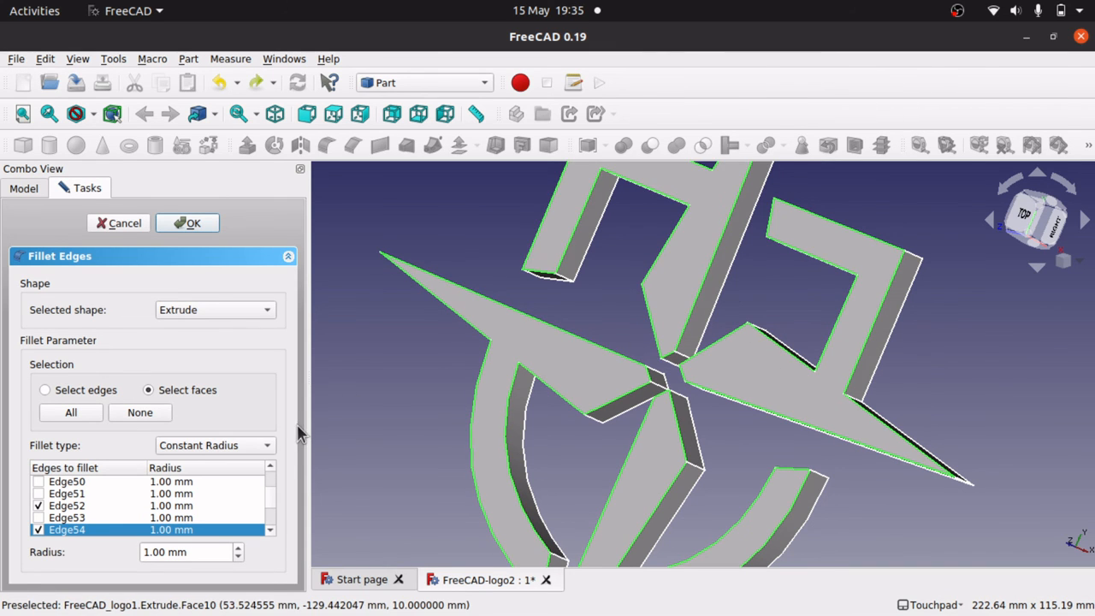
pyautogui.click(238, 549)
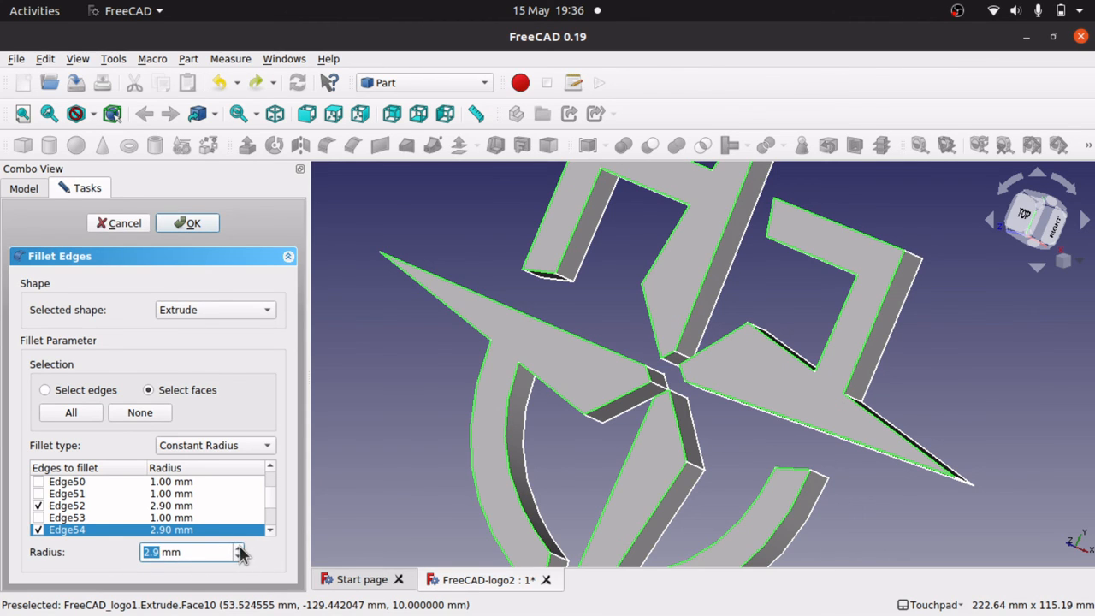
pyautogui.click(238, 549)
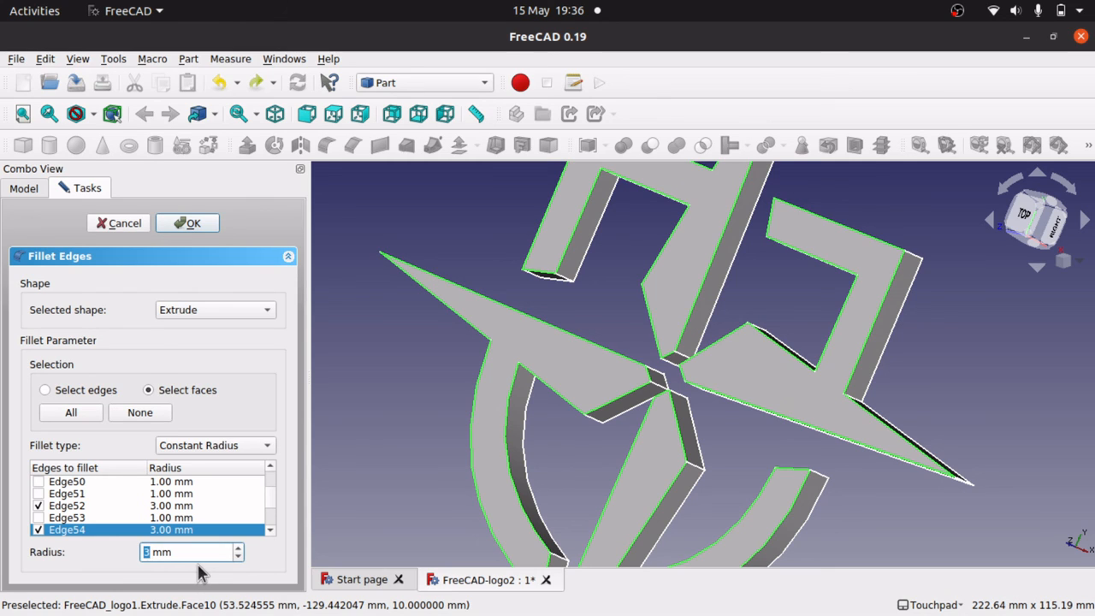
pyautogui.click(250, 389)
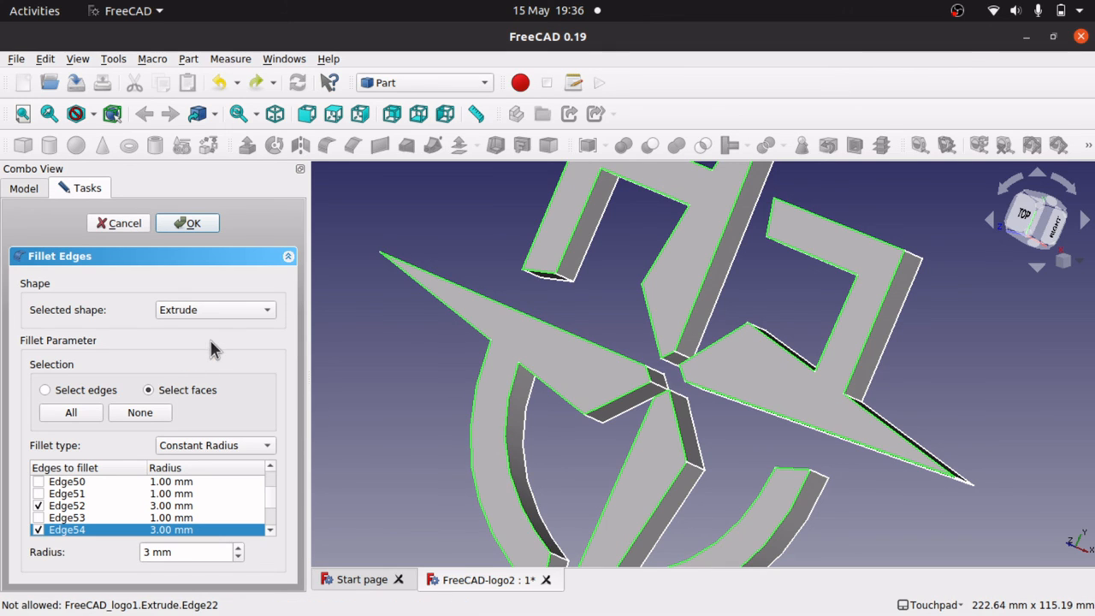
pyautogui.click(193, 224)
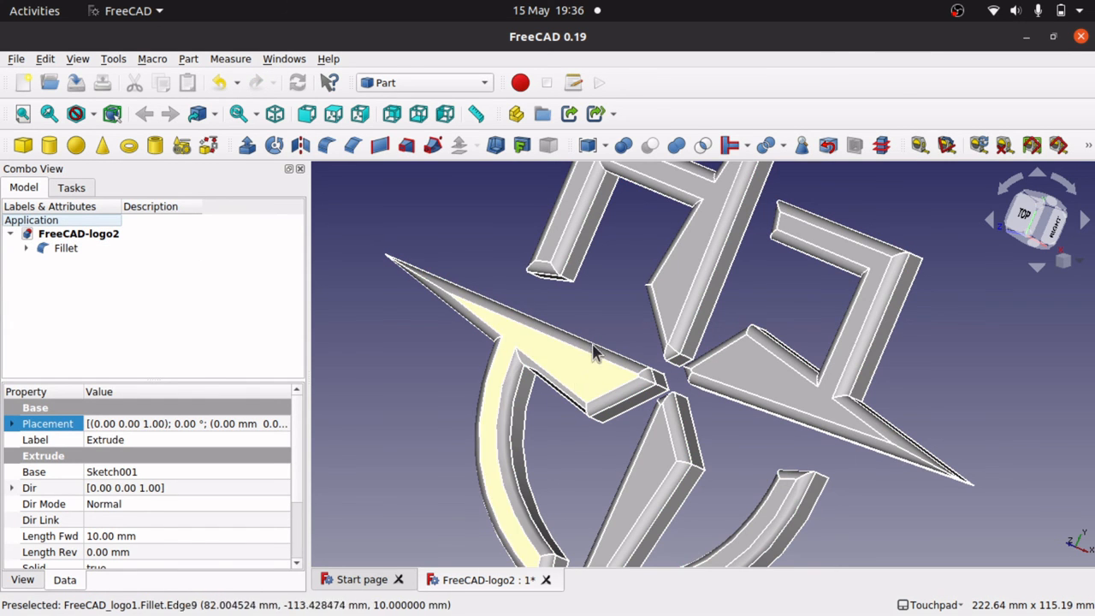
# Step: Set the 3D view's draw style to Shaded so the filleted logo displays without edge lines
pyautogui.keyDown('shift'); pyautogui.moveTo(568, 449); pyautogui.dragTo(571, 399); pyautogui.keyUp('shift')
pyautogui.click(79, 59)
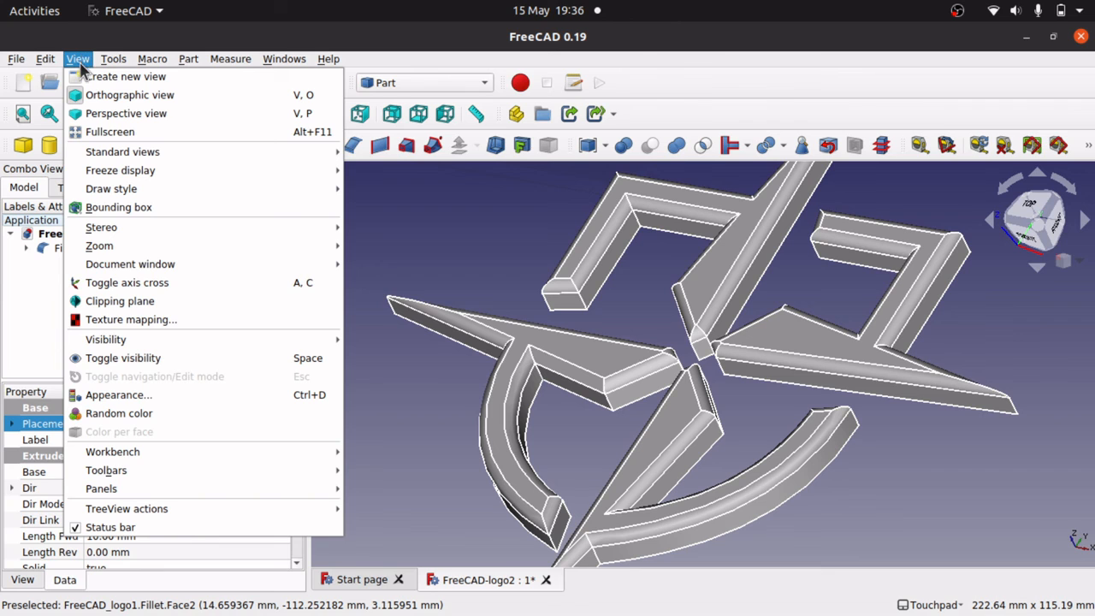
pyautogui.moveTo(226, 188)
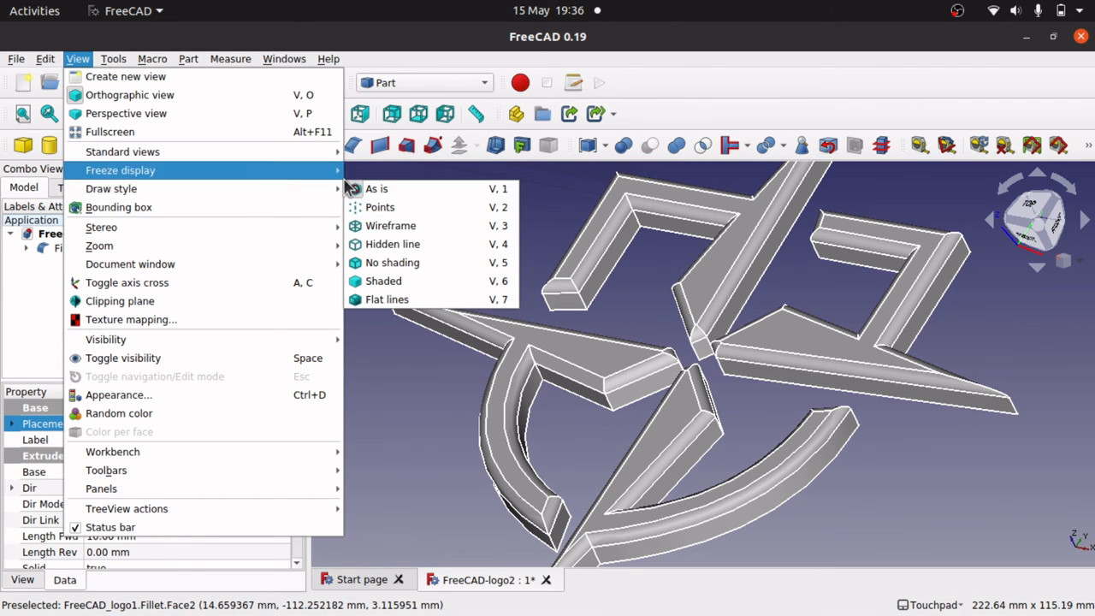
pyautogui.click(383, 283)
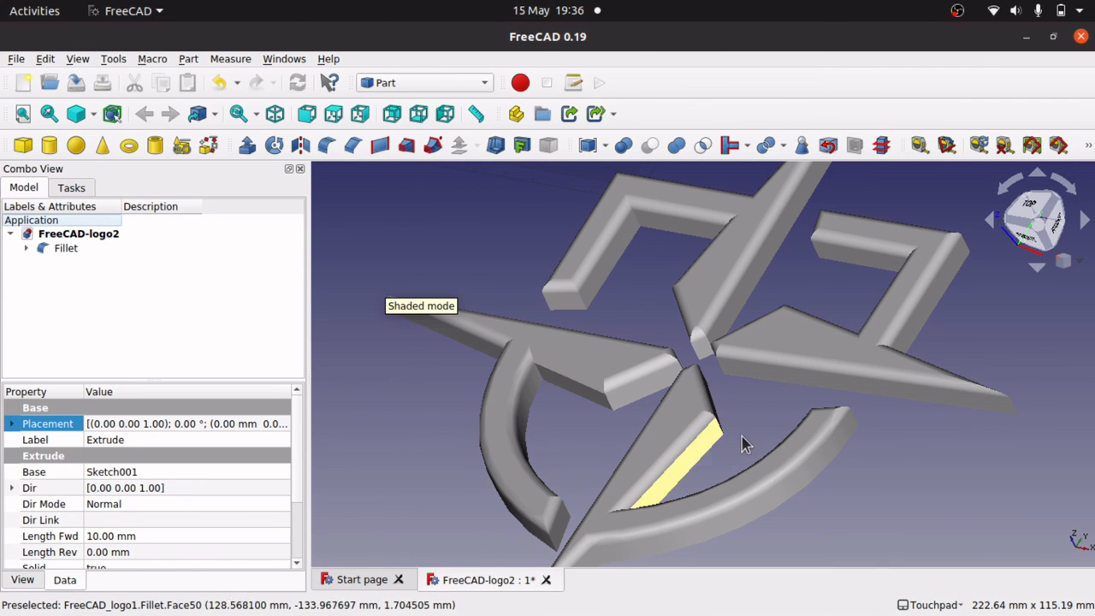
pyautogui.keyDown('shift'); pyautogui.moveTo(758, 418); pyautogui.dragTo(704, 403); pyautogui.keyUp('shift')
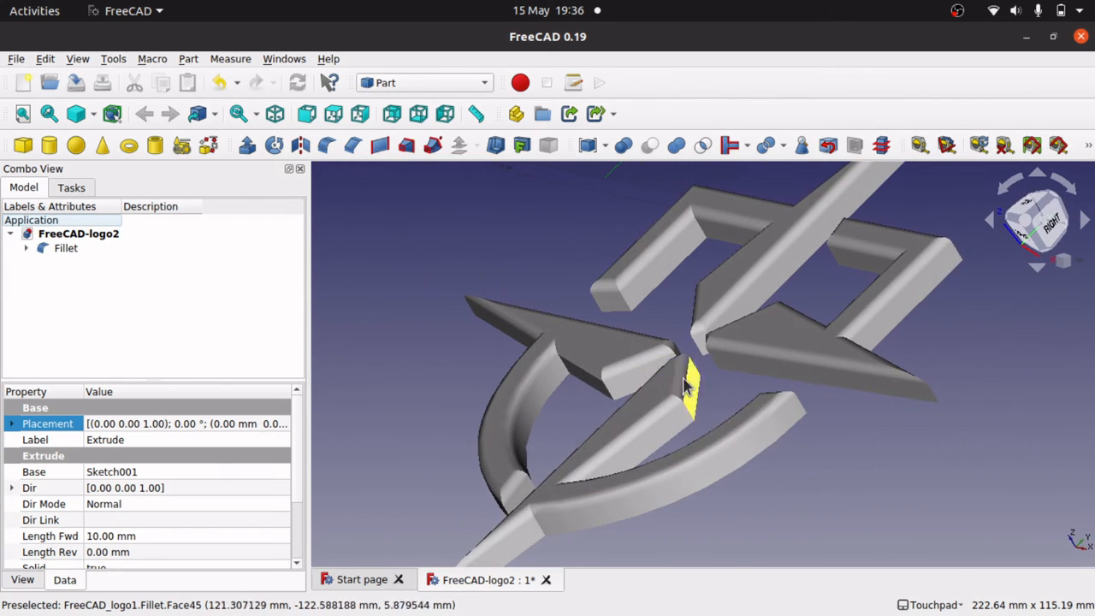
pyautogui.keyDown('shift'); pyautogui.moveTo(577, 440); pyautogui.dragTo(750, 458); pyautogui.keyUp('shift')
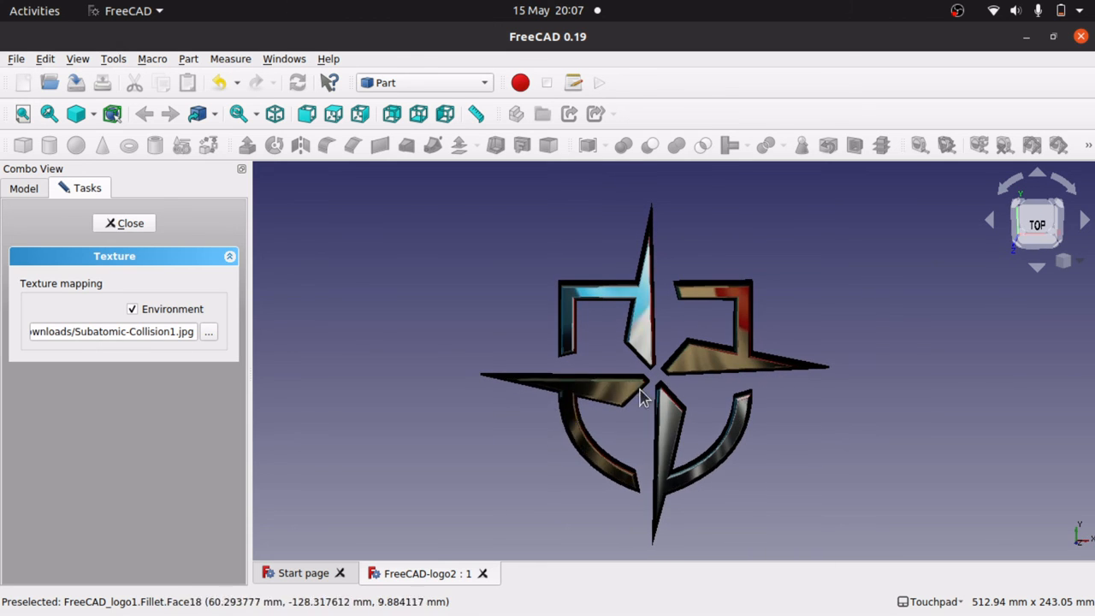
pyautogui.keyDown('shift'); pyautogui.moveTo(684, 383); pyautogui.dragTo(767, 398); pyautogui.keyUp('shift')
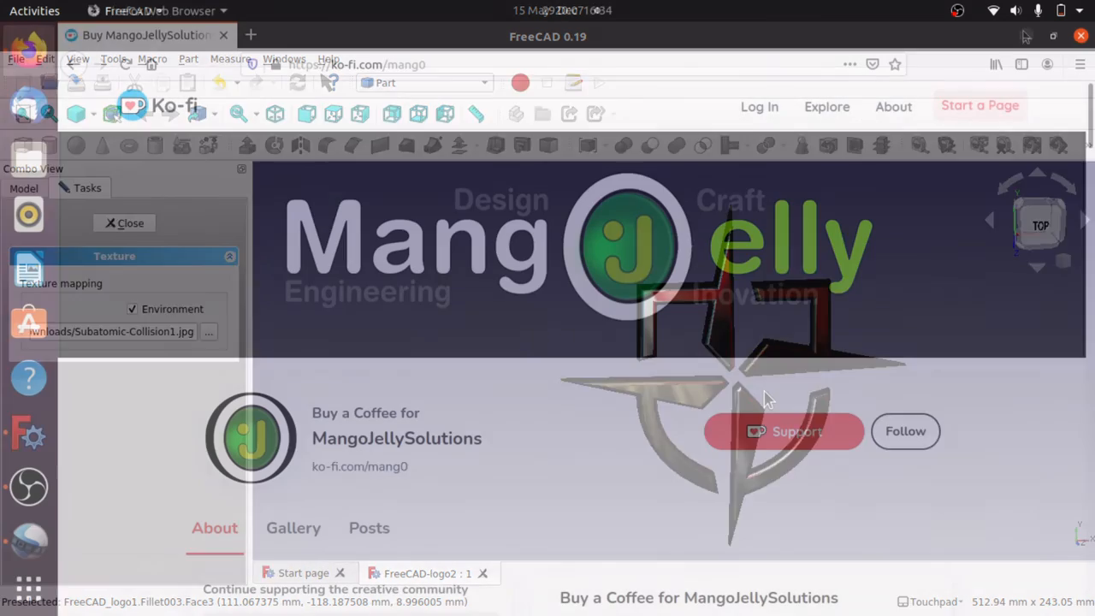